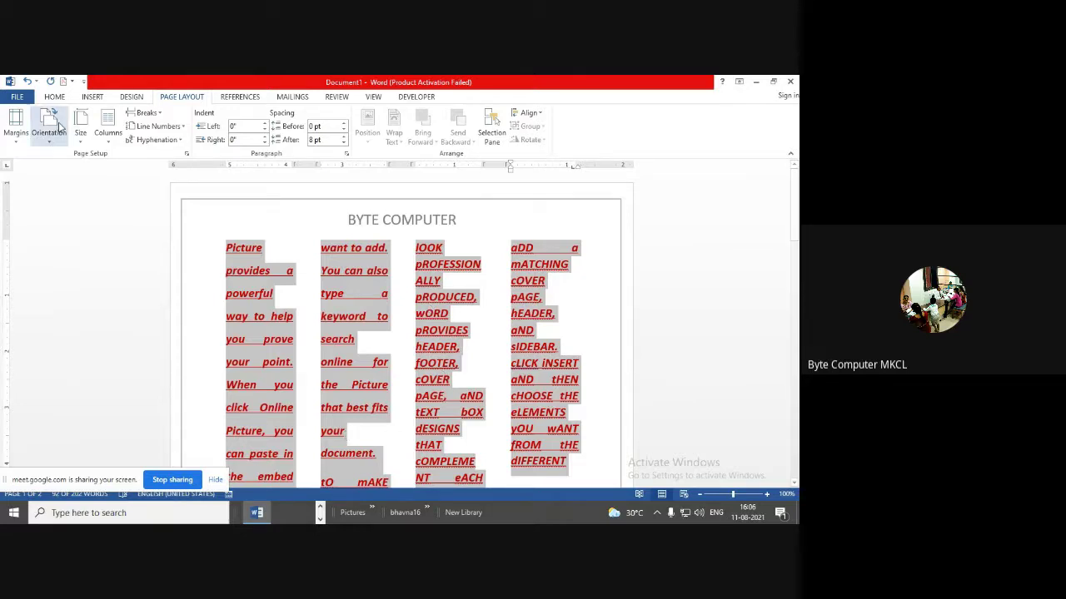
# Set the selected paragraphs under the BYTE COMPUTER header to a single-column layout
pyautogui.click(107, 127)
pyautogui.click(126, 169)
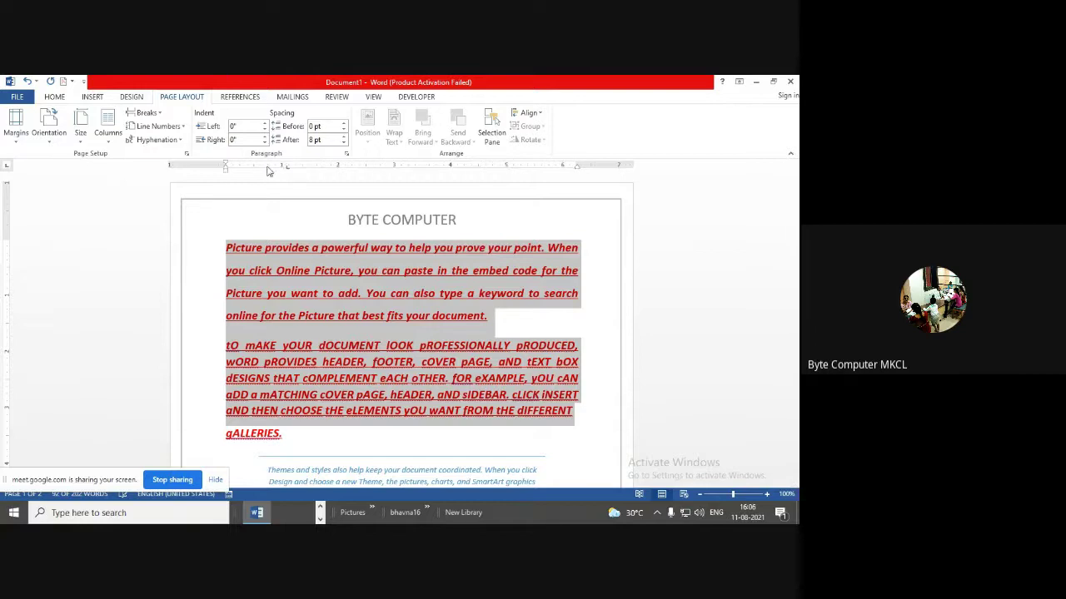
pyautogui.scroll(-2, 317, 279)
pyautogui.scroll(-7, 317, 279)
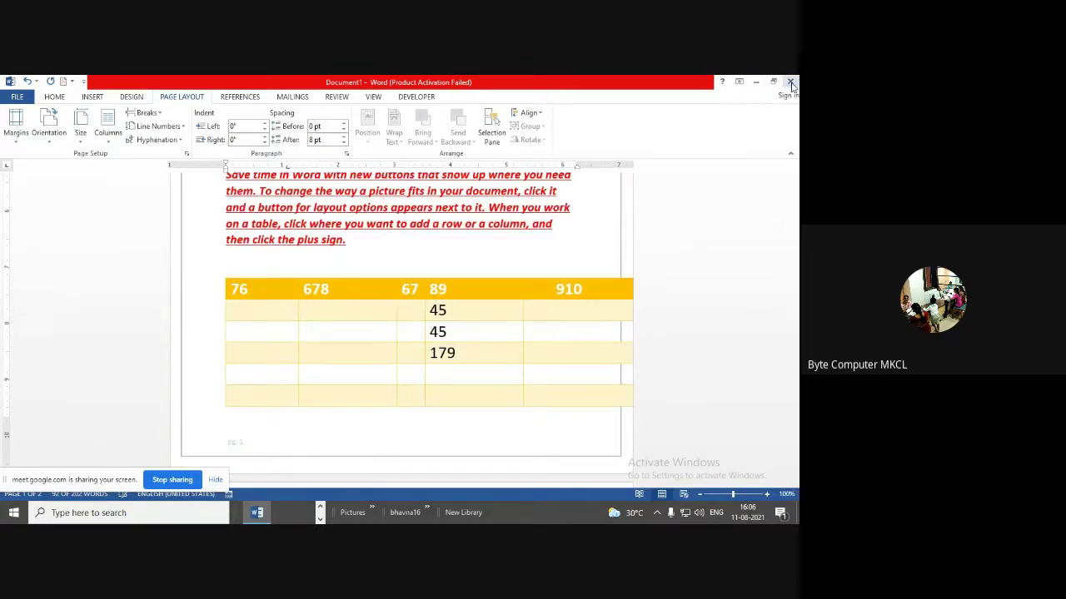
pyautogui.scroll(-4, 631, 302)
pyautogui.scroll(2, 254, 154)
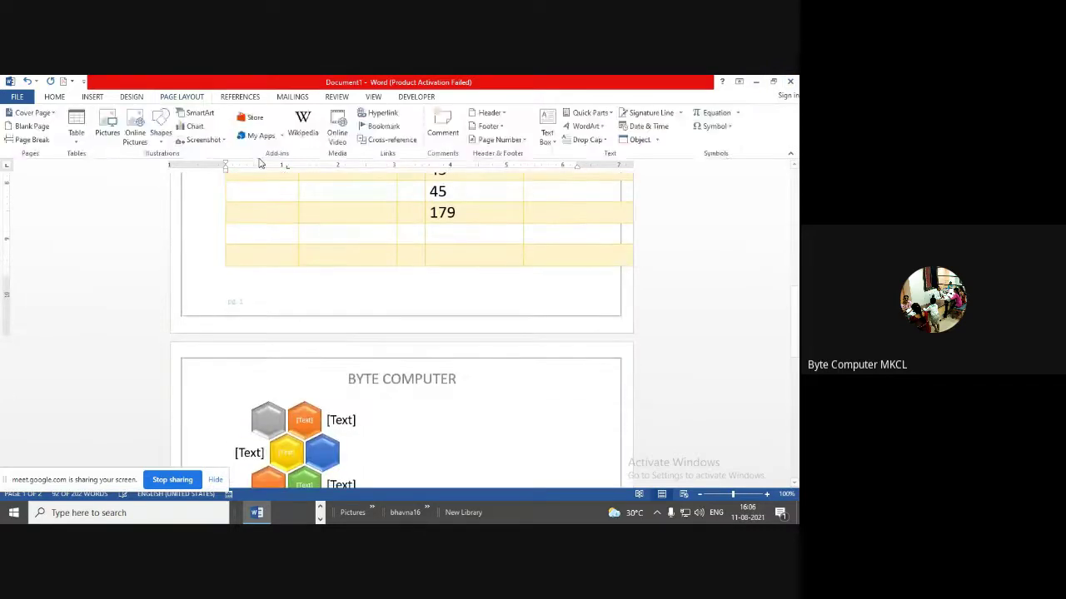
pyautogui.click(305, 100)
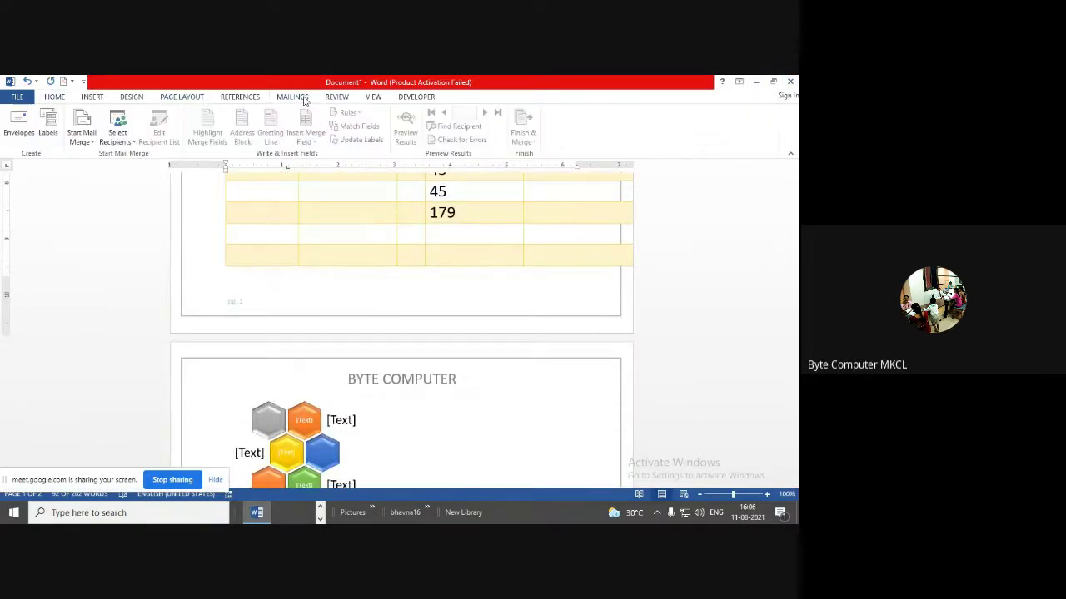
pyautogui.scroll(3, 294, 323)
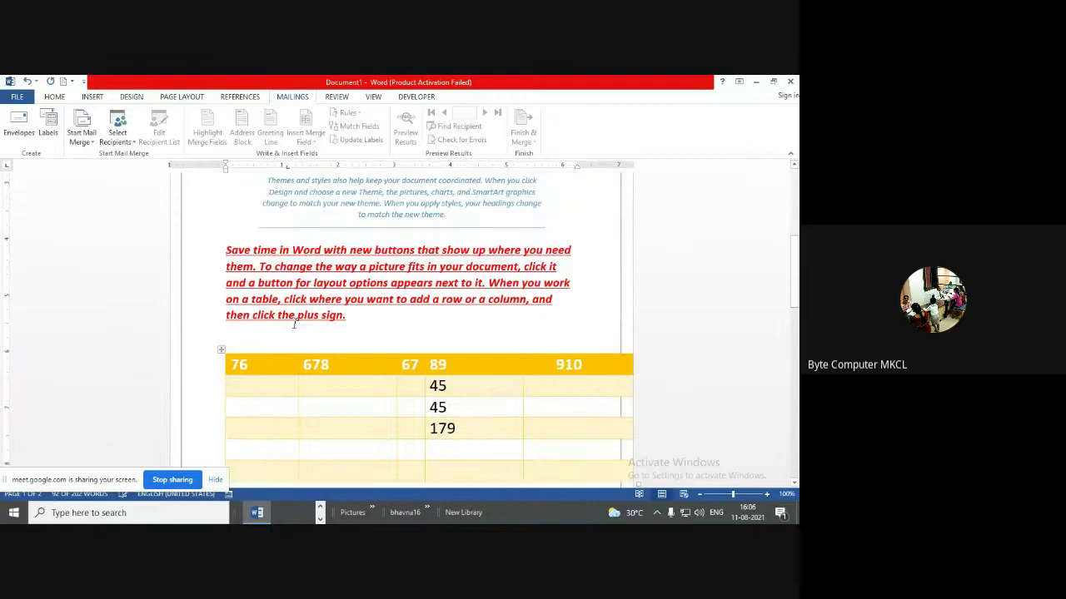
pyautogui.scroll(4, 294, 323)
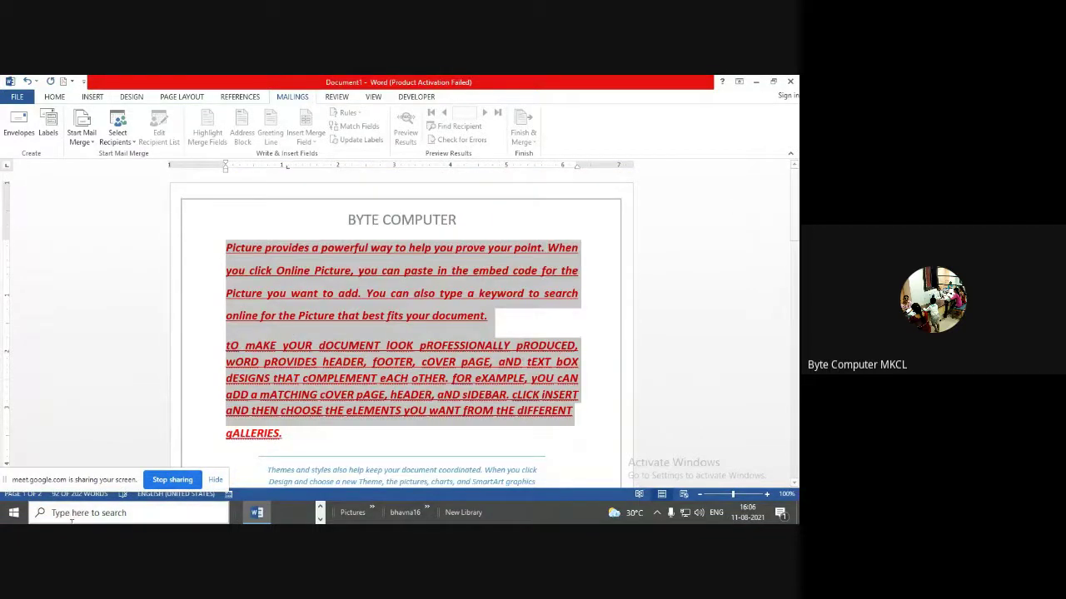
# Launch Excel 2013, create a blank workbook and dismiss the Office activation wizard
pyautogui.click(45, 513)
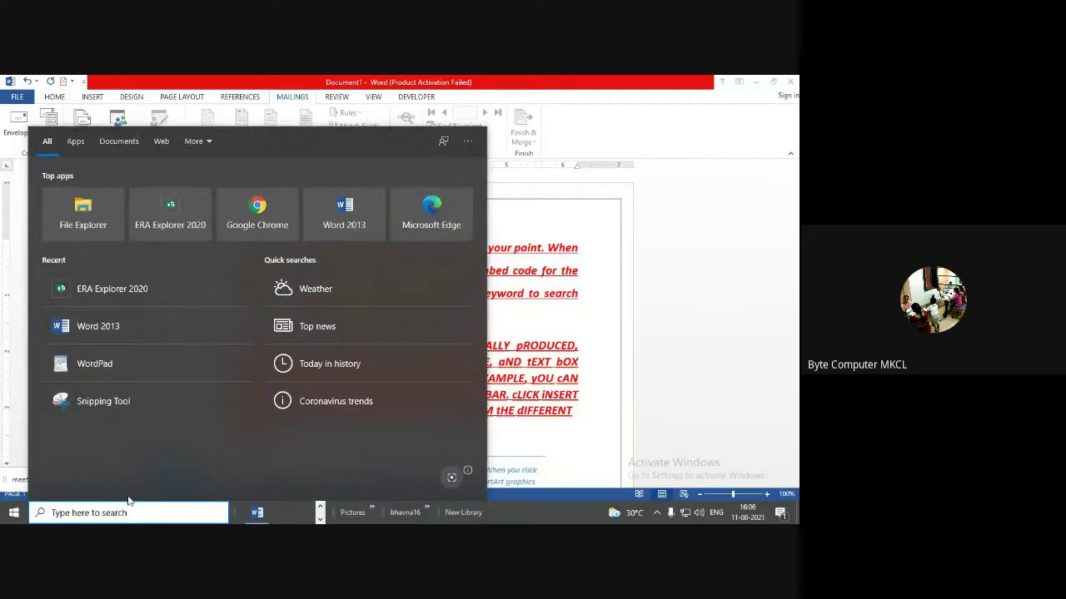
pyautogui.write('EXCEL')
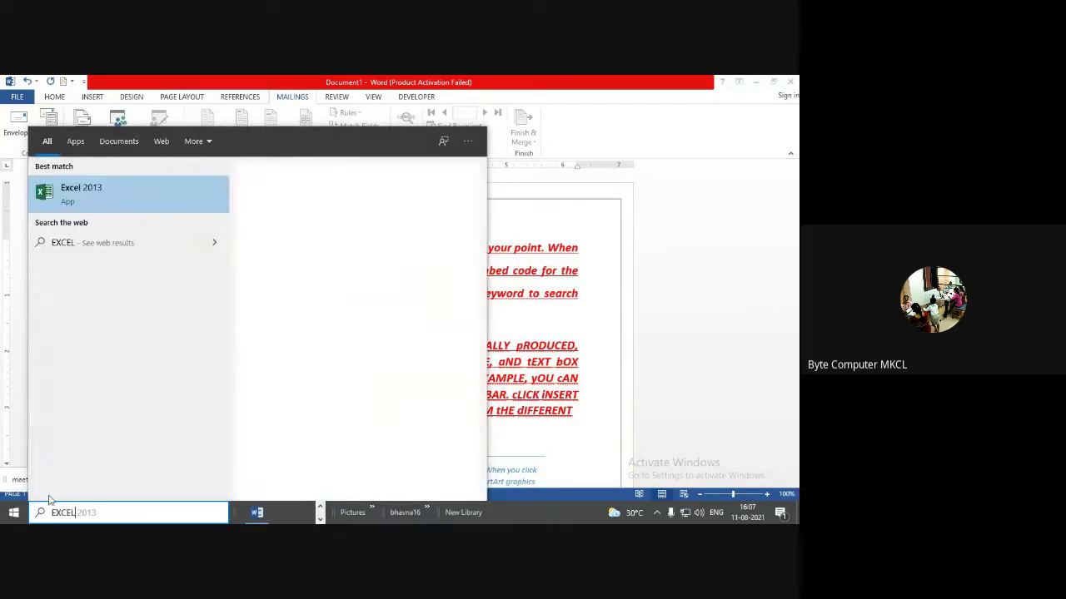
pyautogui.click(110, 196)
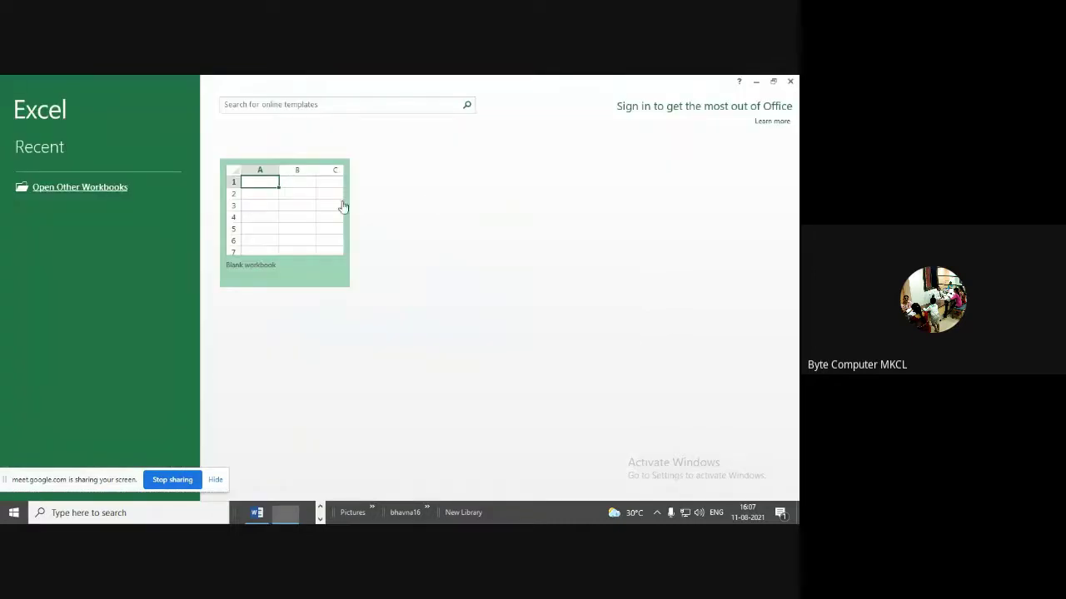
pyautogui.click(300, 188)
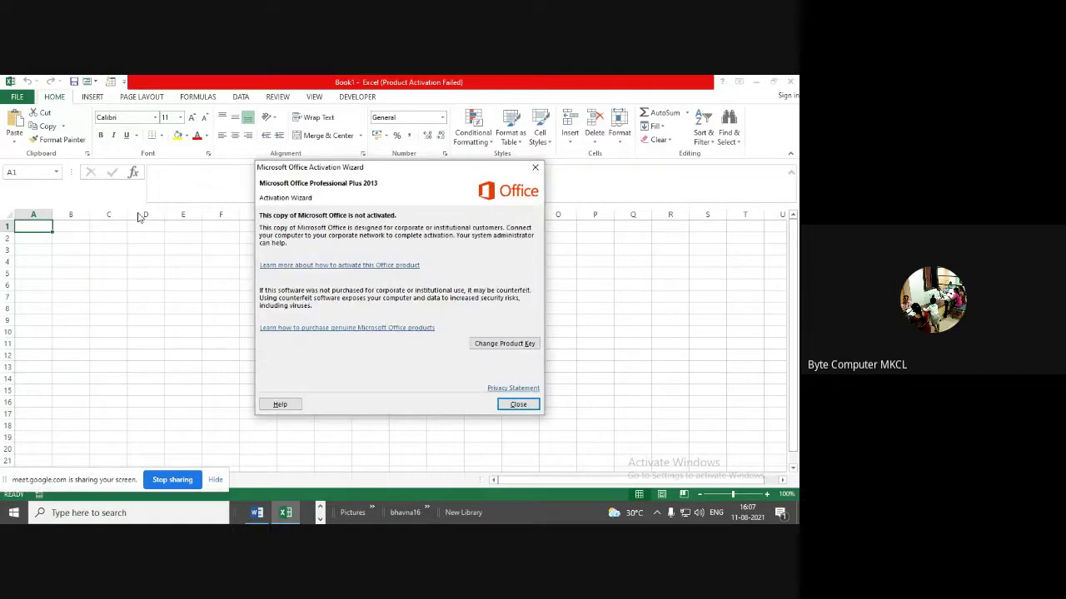
pyautogui.click(536, 167)
# Enter the column heading SR NO in cell F4
pyautogui.click(220, 261)
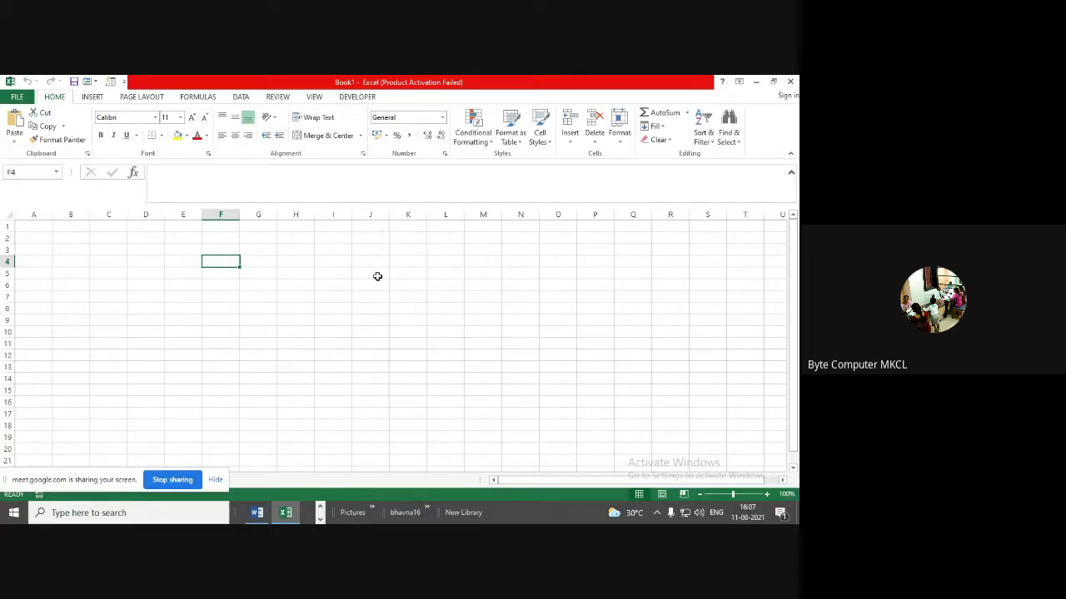
pyautogui.write('SR')
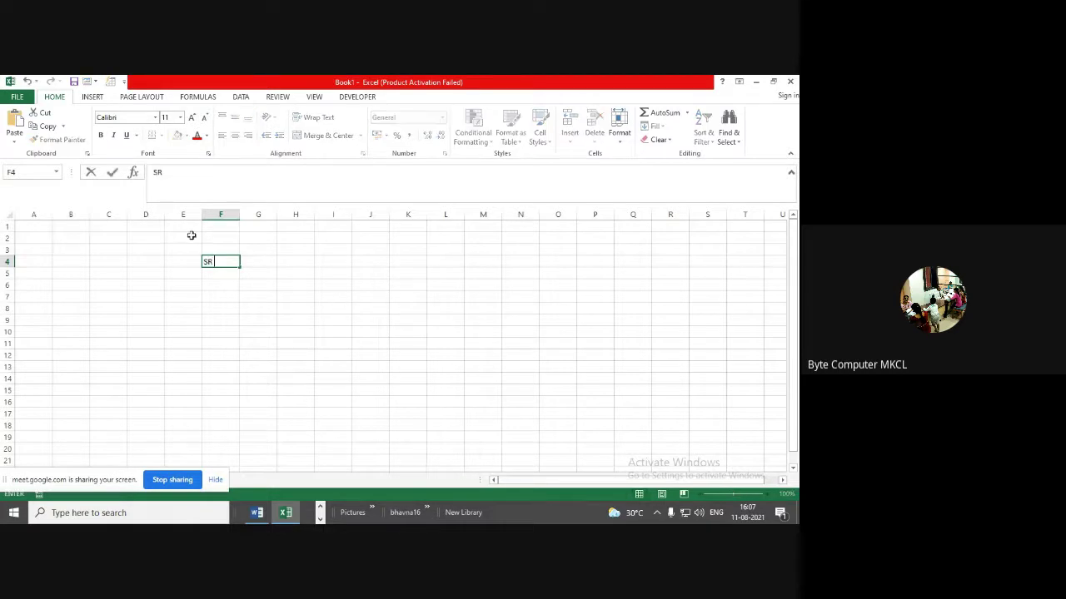
pyautogui.press('Tab')
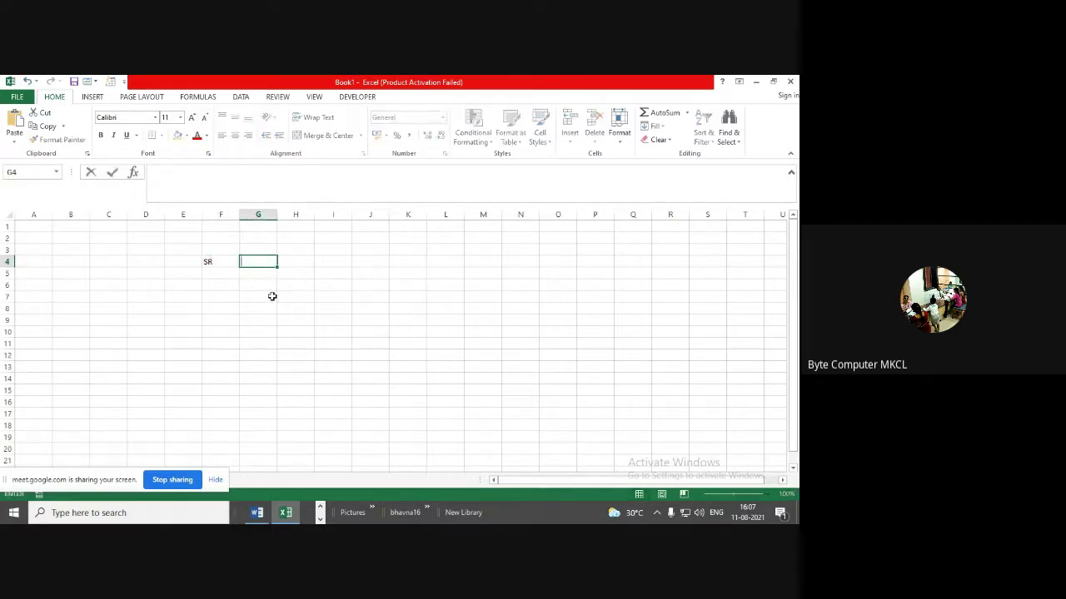
pyautogui.click(221, 262)
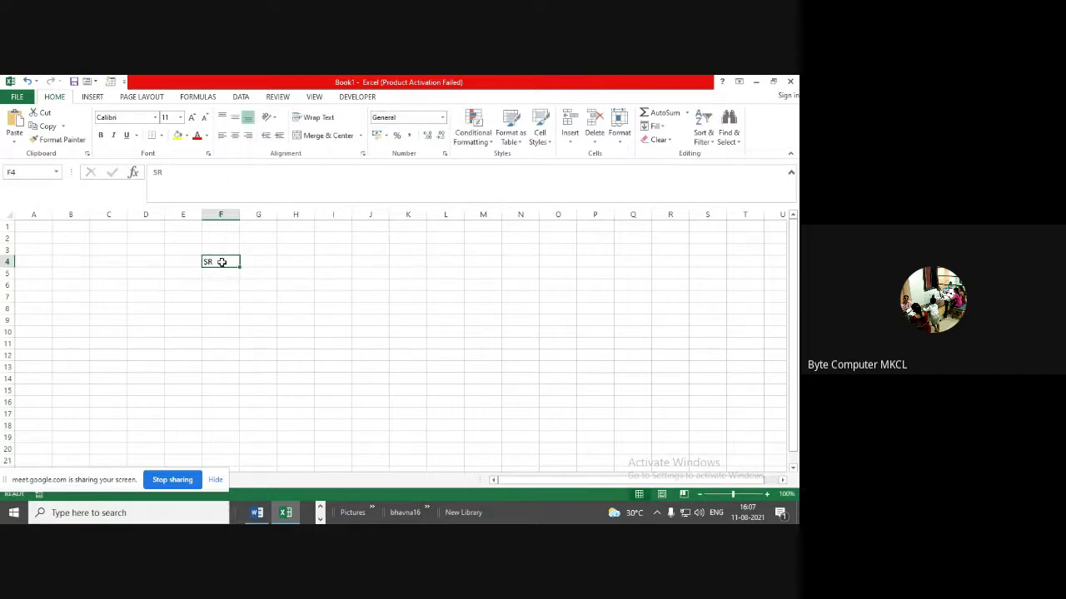
pyautogui.doubleClick(221, 262)
pyautogui.write('NO')
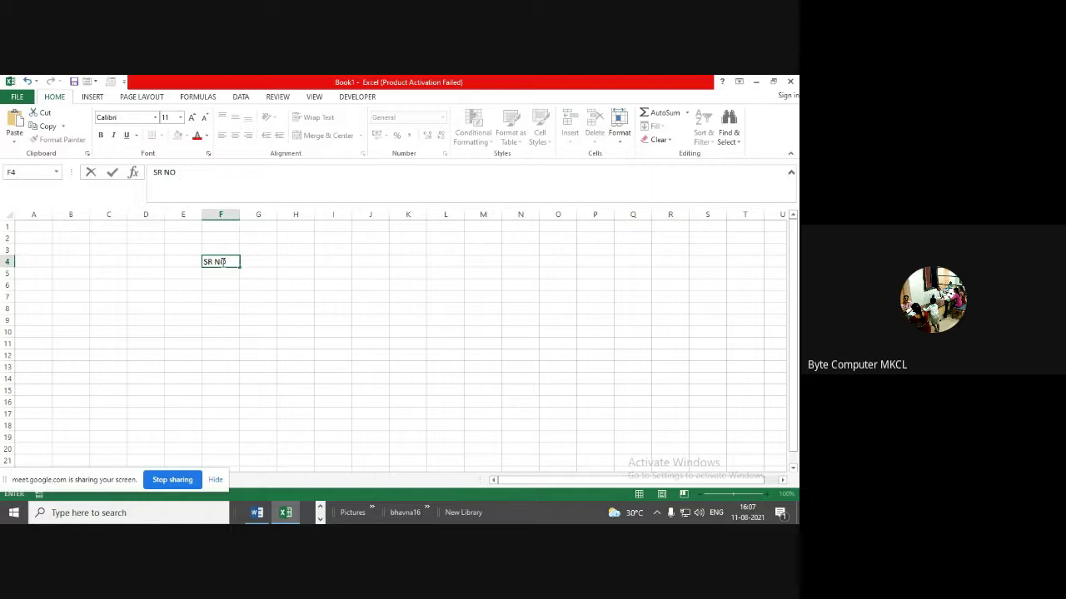
pyautogui.press('Tab')
pyautogui.press('Tab')
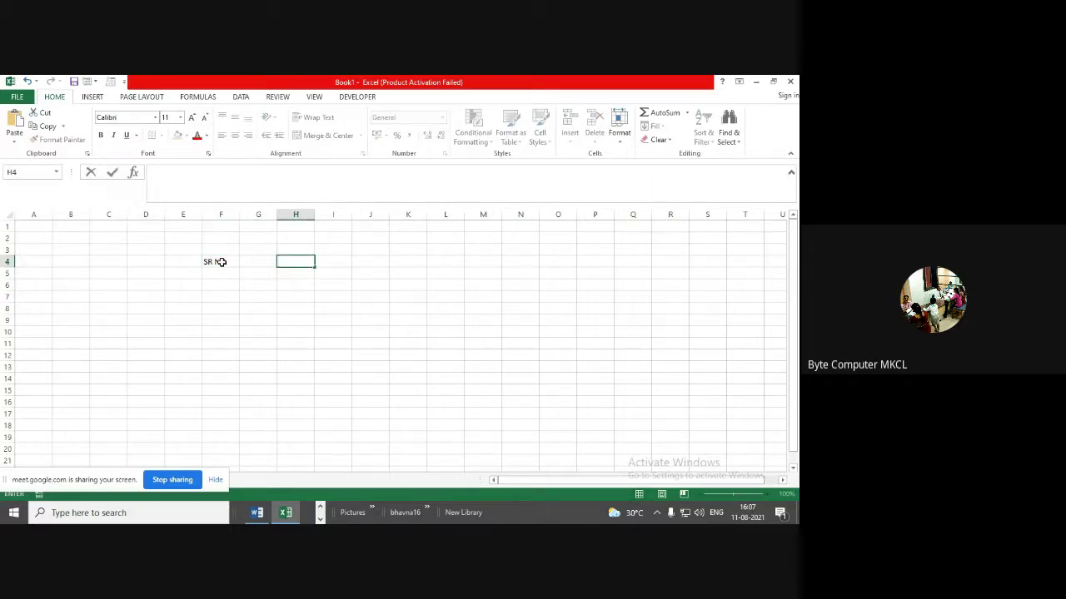
# Enter the column headings NAME, SEM 1 and SEM2 in cells G4 to I4
pyautogui.click(257, 262)
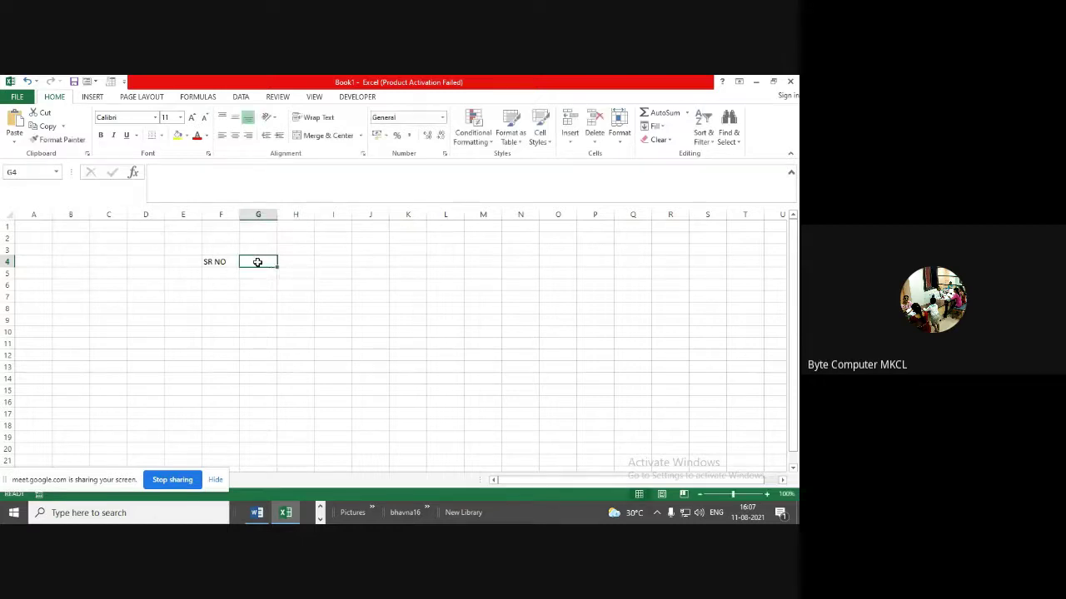
pyautogui.write('NAME')
pyautogui.press('Tab')
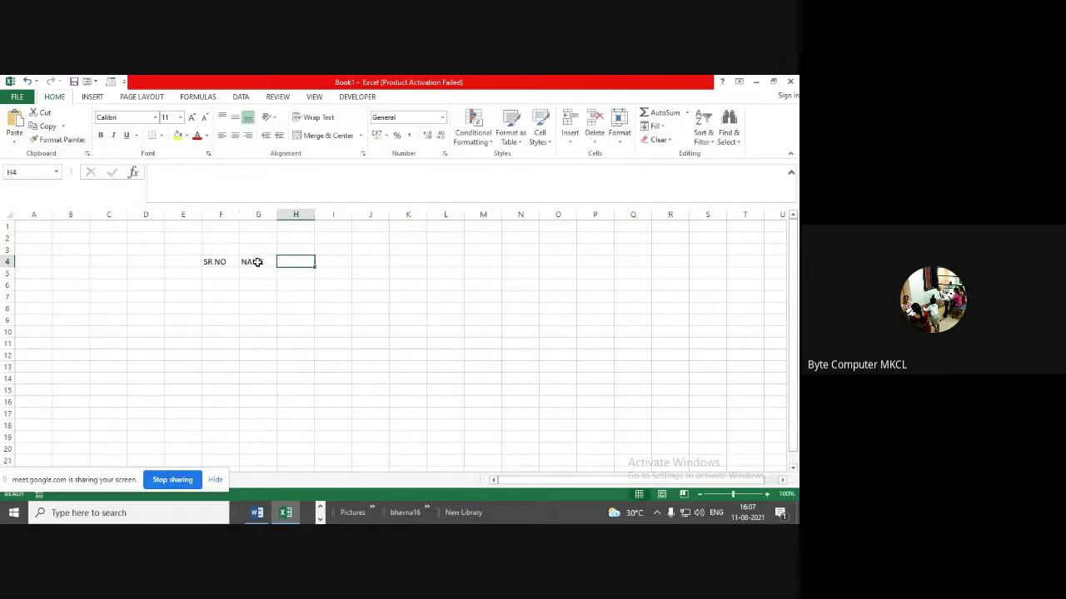
pyautogui.write('SUB')
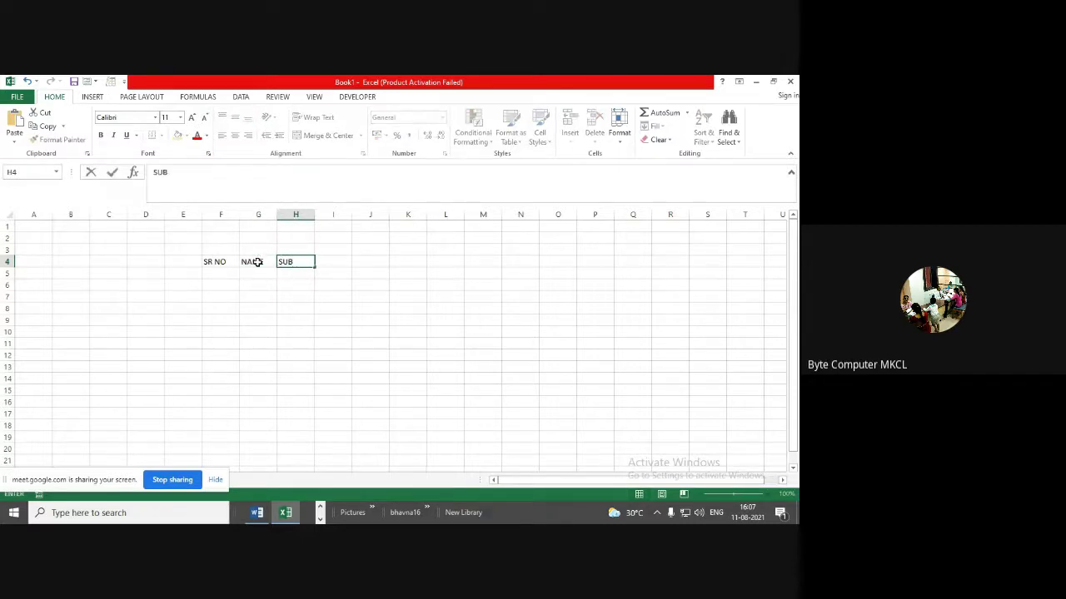
pyautogui.press('BackSpace')
pyautogui.press('BackSpace')
pyautogui.write('EM 1')
pyautogui.hotkey('ctrl', 'Return')
pyautogui.press('Right')
pyautogui.write('SEM2')
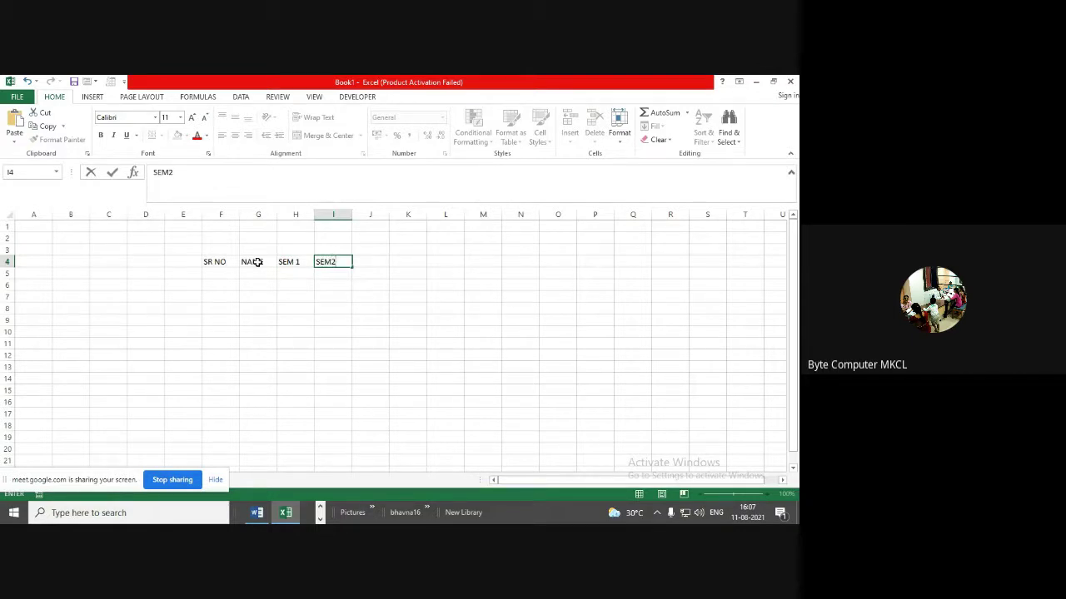
pyautogui.press('Right')
# Enter the column headings TOTAL in cell J4 and AVE in cell K4
pyautogui.write('TO')
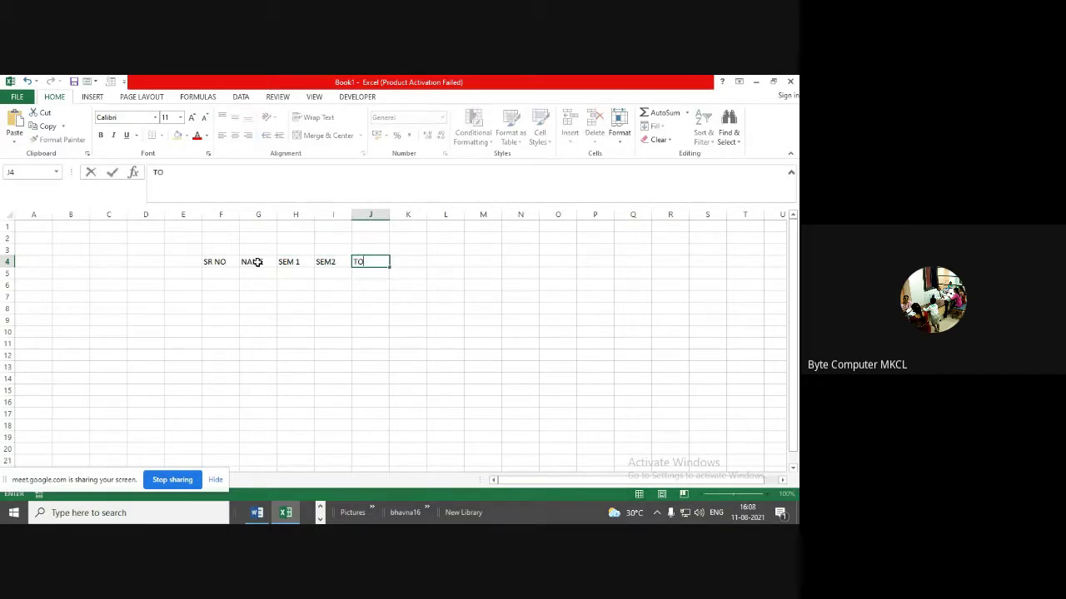
pyautogui.write('TAL')
pyautogui.click(419, 261)
pyautogui.write('A')
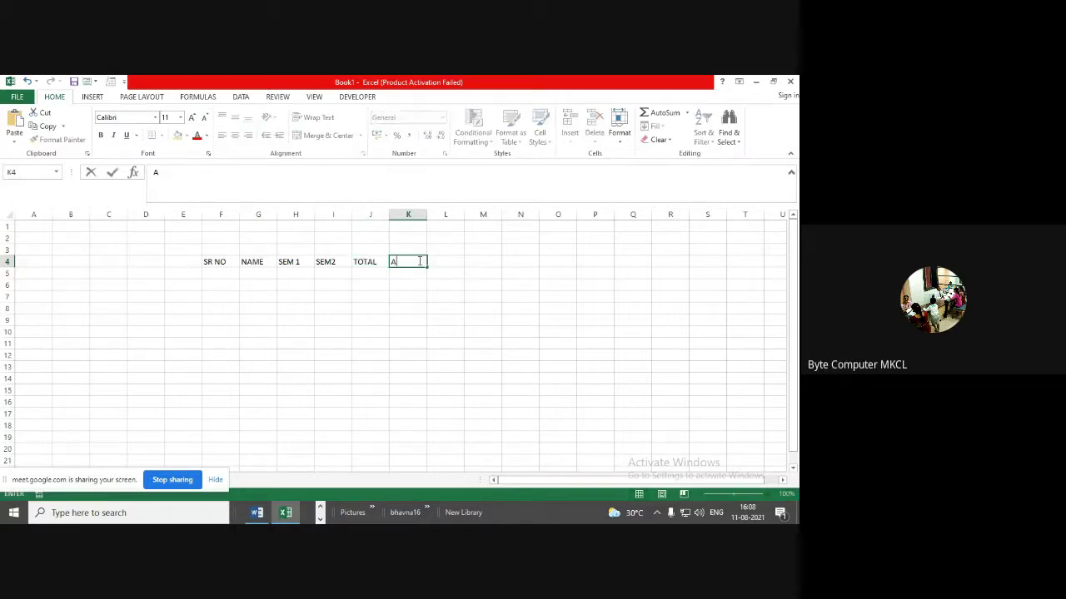
pyautogui.write('VE')
# Number the SR NO column from 1 to 8 in cells F5:F12 by filling down the series
pyautogui.click(236, 277)
pyautogui.write('1')
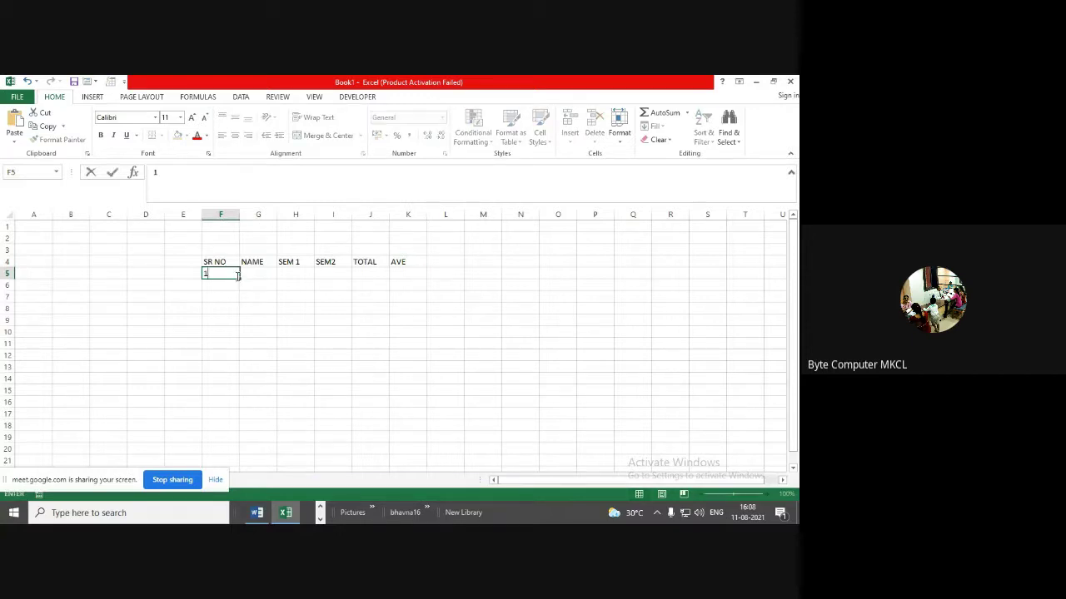
pyautogui.press('Return')
pyautogui.write('2')
pyautogui.click(238, 341)
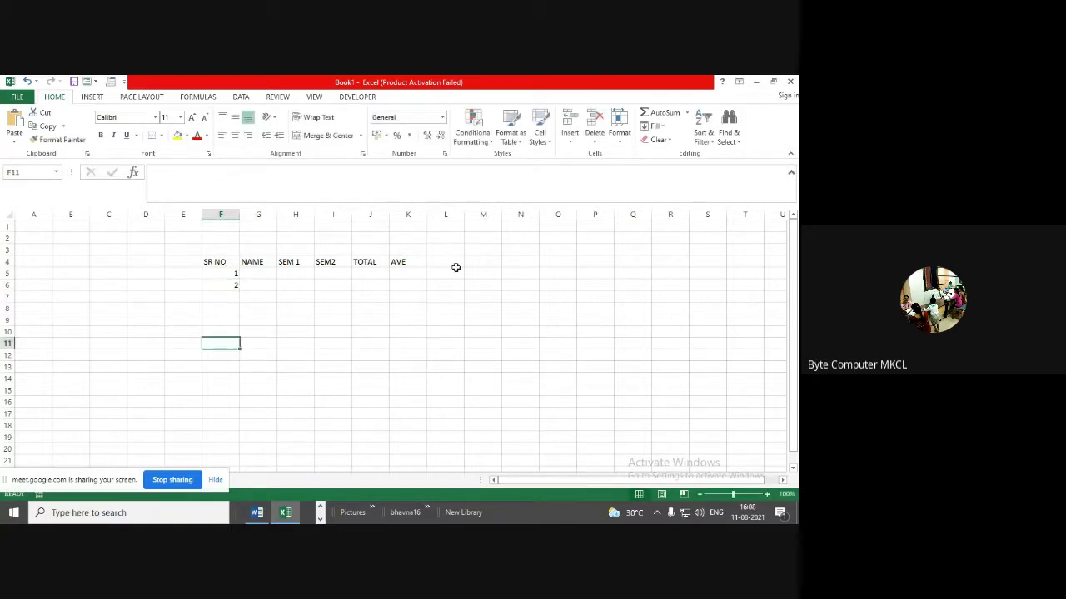
pyautogui.moveTo(236, 275); pyautogui.dragTo(238, 358)
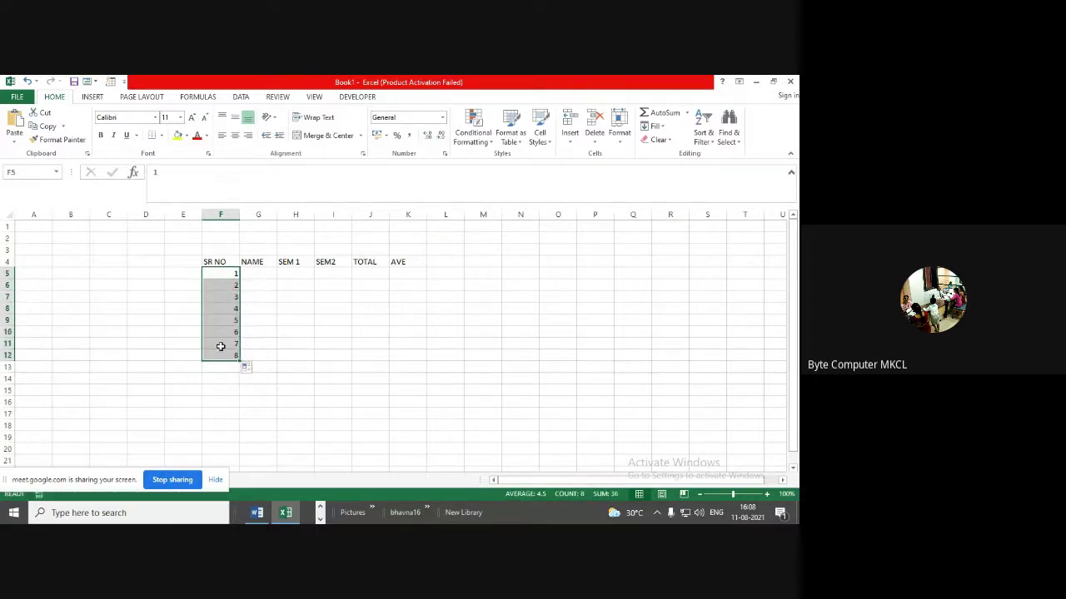
# Fill NAME cells G5 to G8 with the sample entries ER, FGH, FGH and GHJ
pyautogui.click(241, 276)
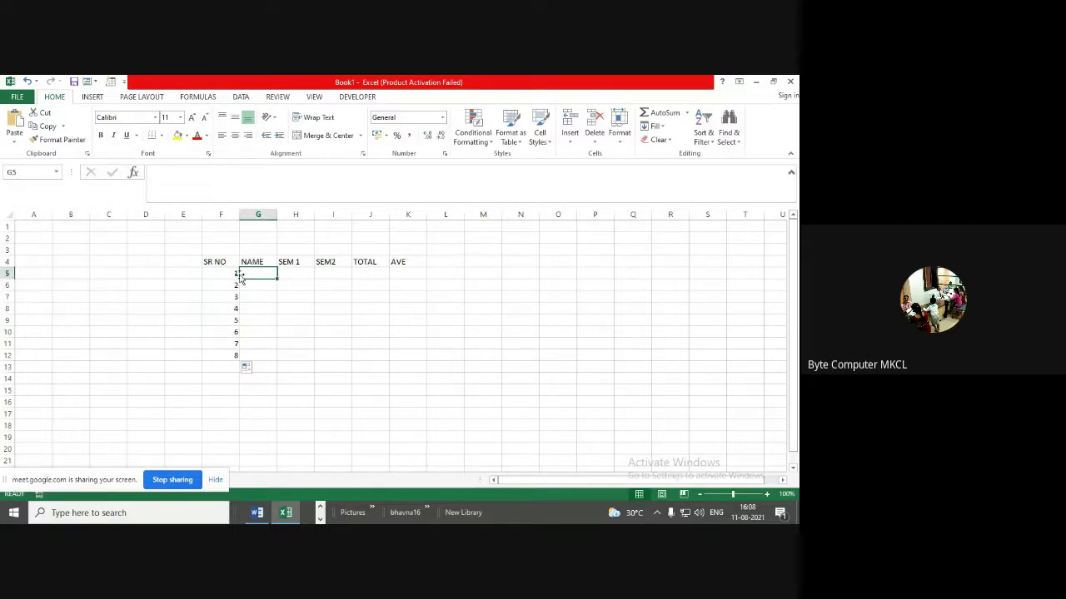
pyautogui.write('ER')
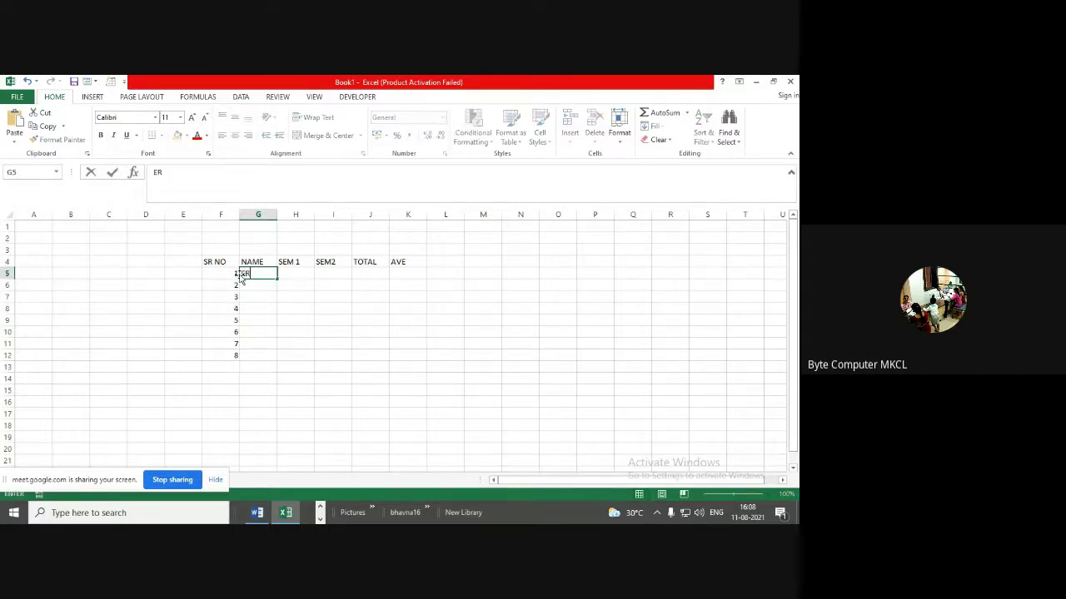
pyautogui.press('Return')
pyautogui.write('FGH')
pyautogui.press('Return')
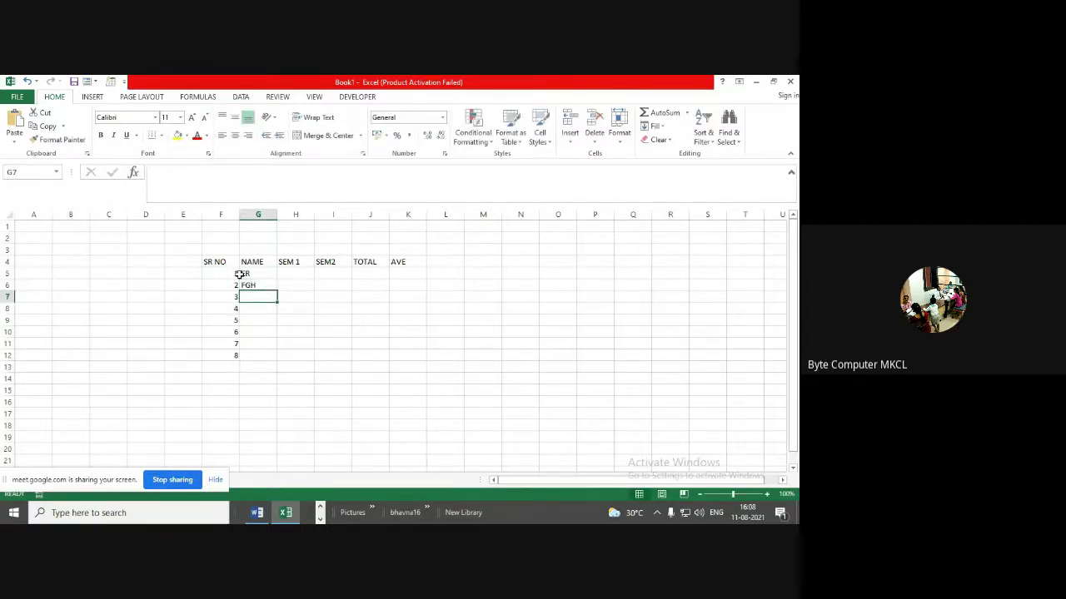
pyautogui.write('FGH')
pyautogui.press('Return')
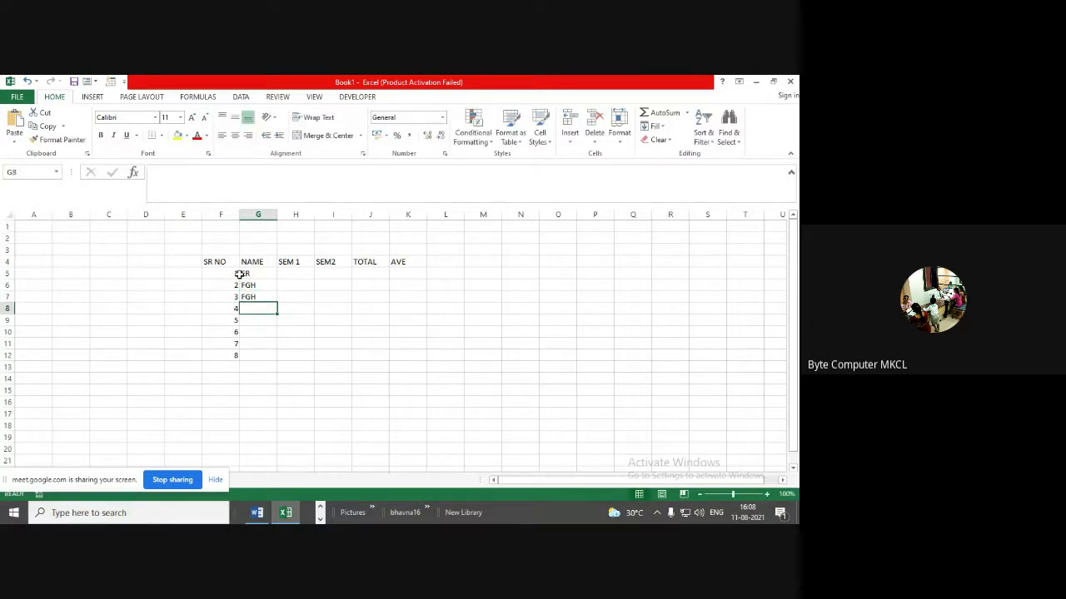
pyautogui.write('GHJ')
pyautogui.press('Return')
# Fill NAME cells G9 to G12 with the sample entries JKL, YUI, IOP and RTY
pyautogui.write('J')
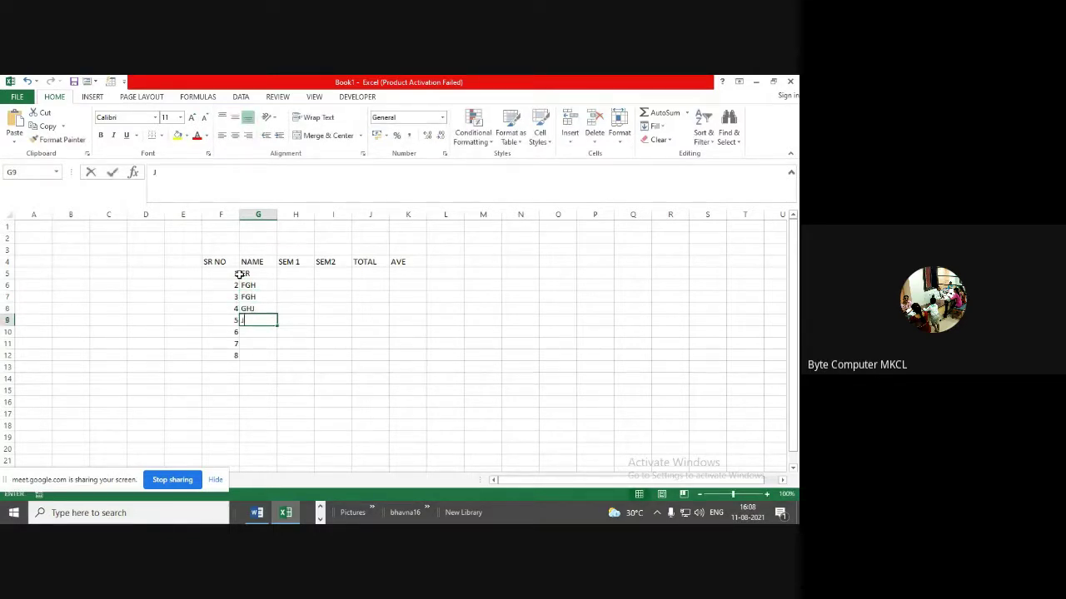
pyautogui.write('KL')
pyautogui.press('Return')
pyautogui.write('YUI')
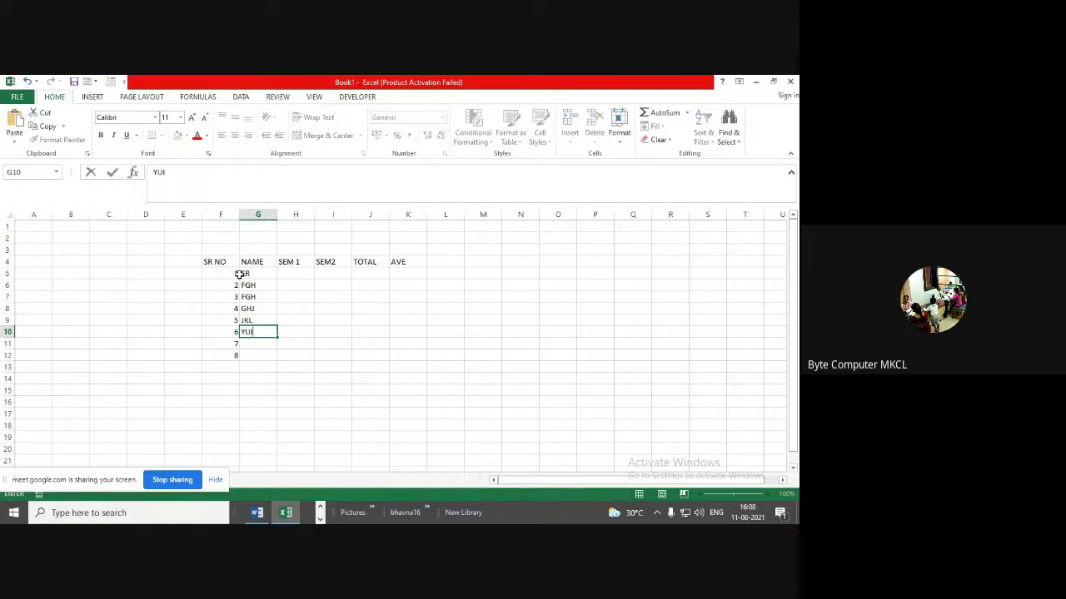
pyautogui.press('Return')
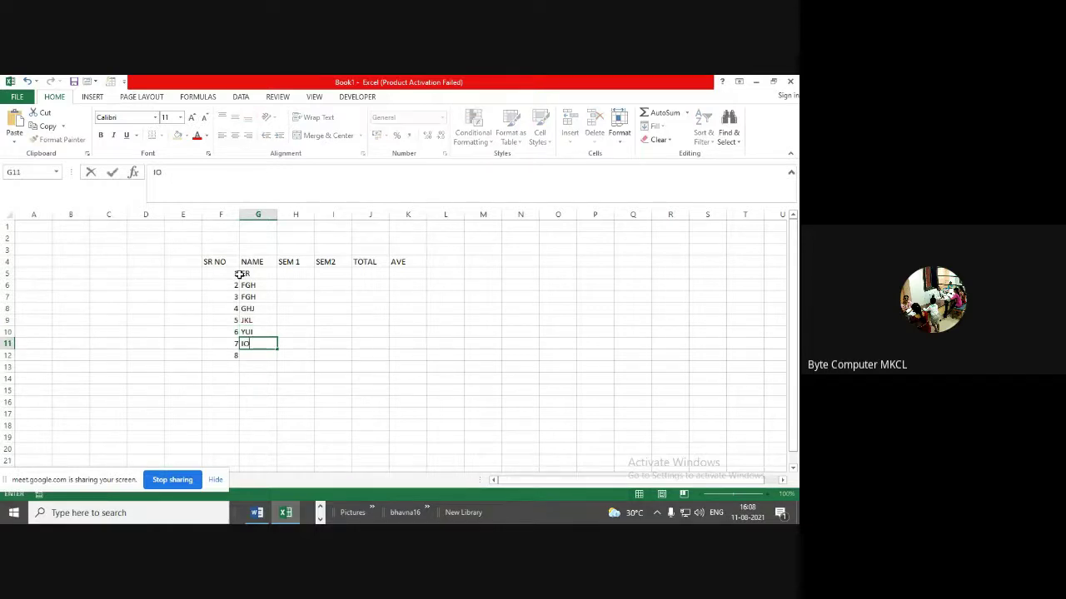
pyautogui.write('IOP')
pyautogui.press('Return')
pyautogui.write('RTY')
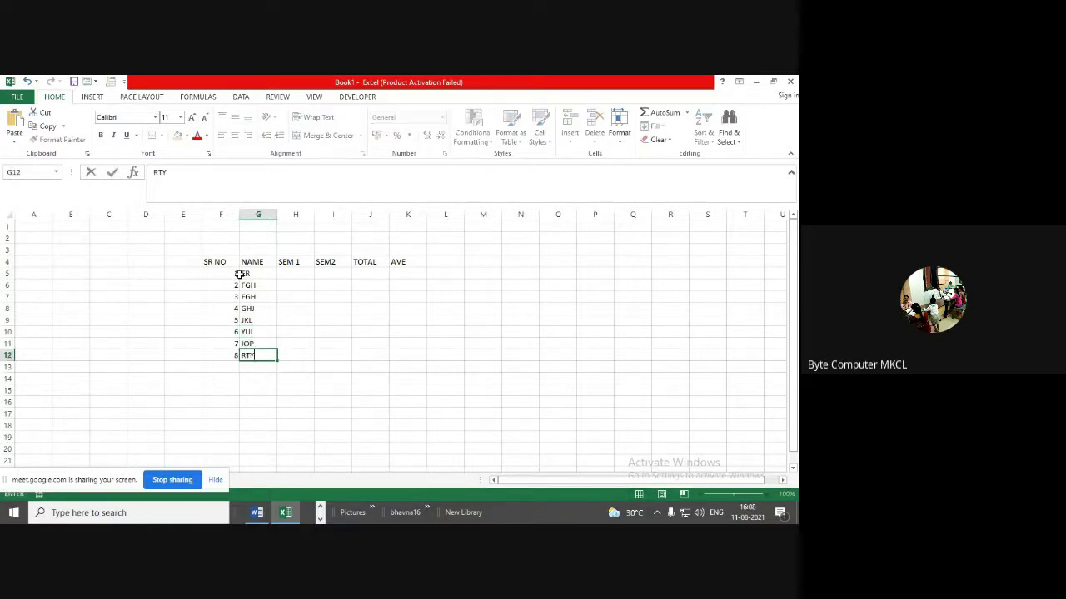
# Enter the SEM 1 and SEM2 marks for the first two students: 45 and 56 in row 5, 60 and 62 in row 6
pyautogui.click(295, 273)
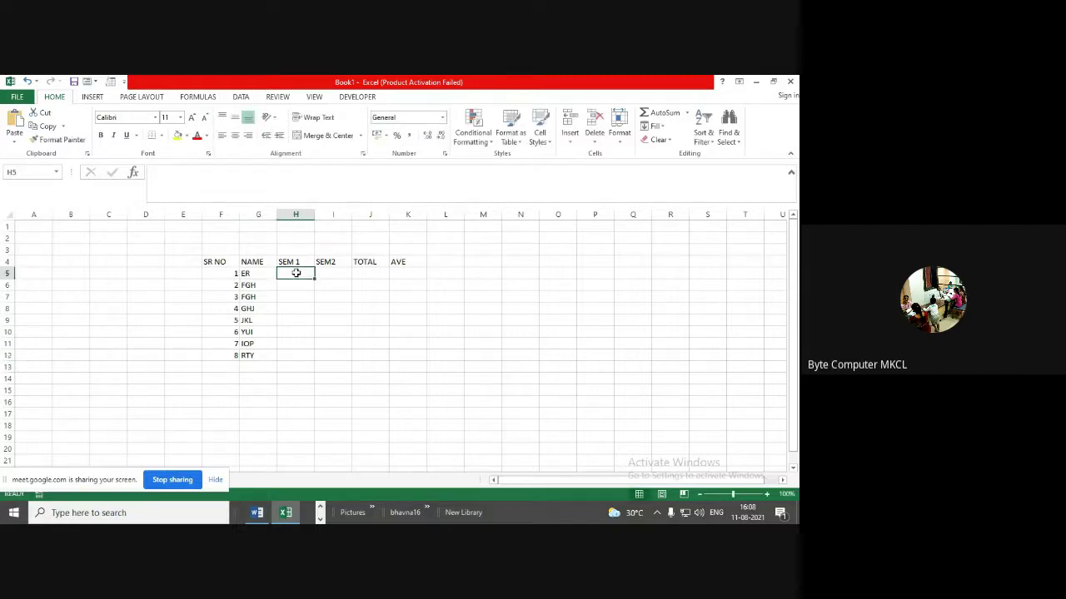
pyautogui.write('45')
pyautogui.press('Tab')
pyautogui.write('56')
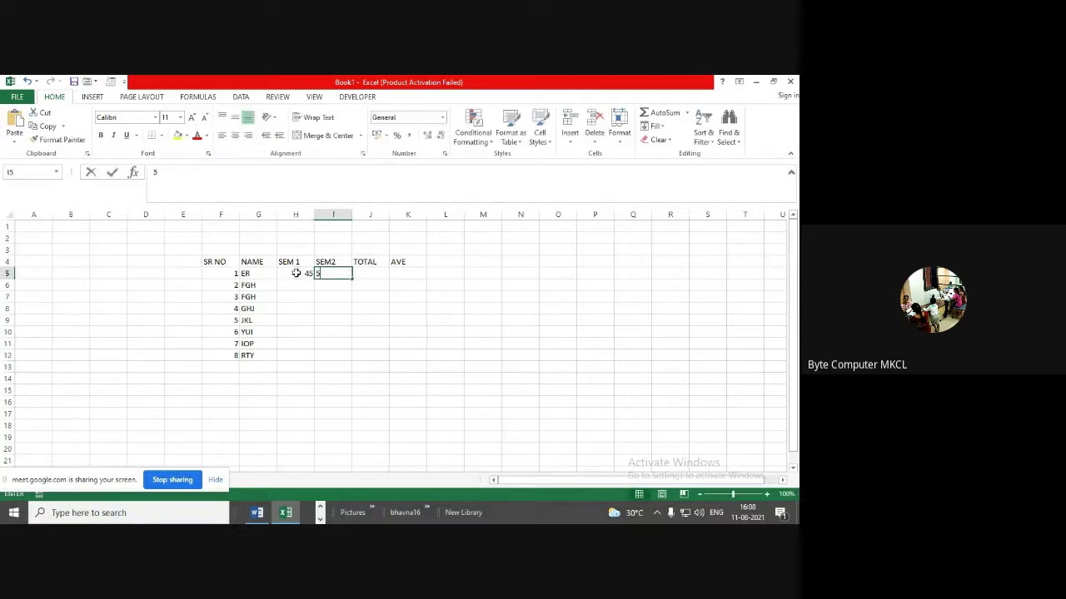
pyautogui.click(290, 286)
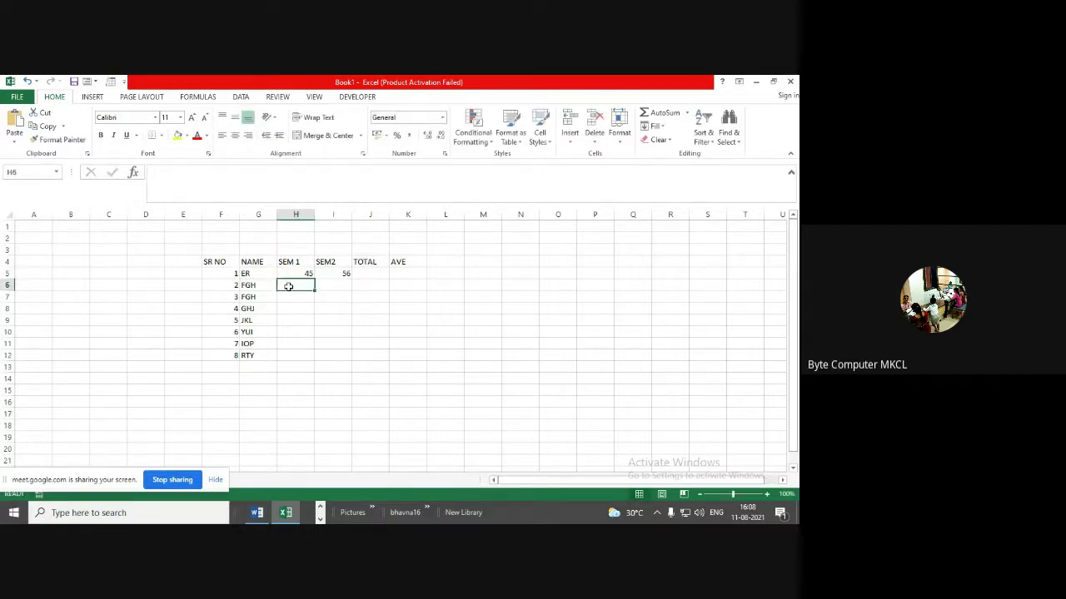
pyautogui.write('620')
pyautogui.press('Tab')
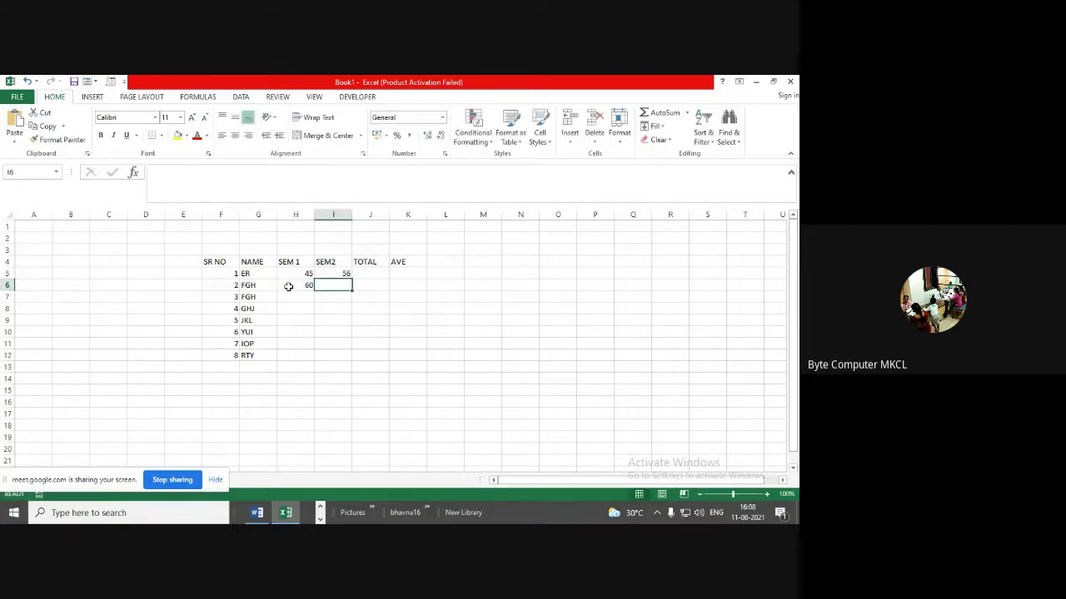
pyautogui.write('620')
pyautogui.press('BackSpace')
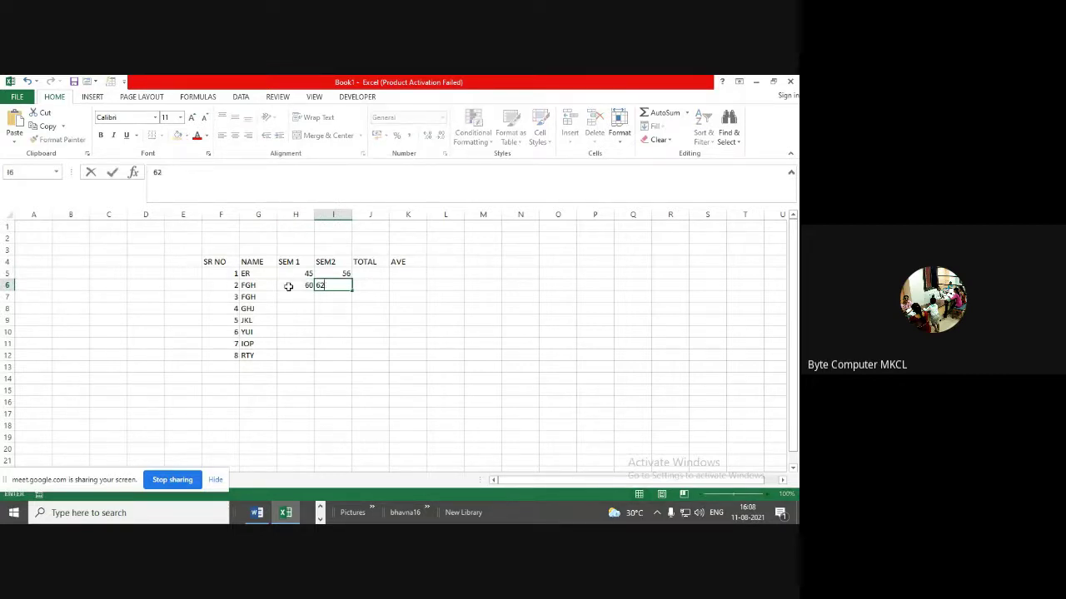
# Enter the semester marks 65 and 70 in cells H7:I7, and 75 and 76 in cells H8:I8
pyautogui.click(291, 295)
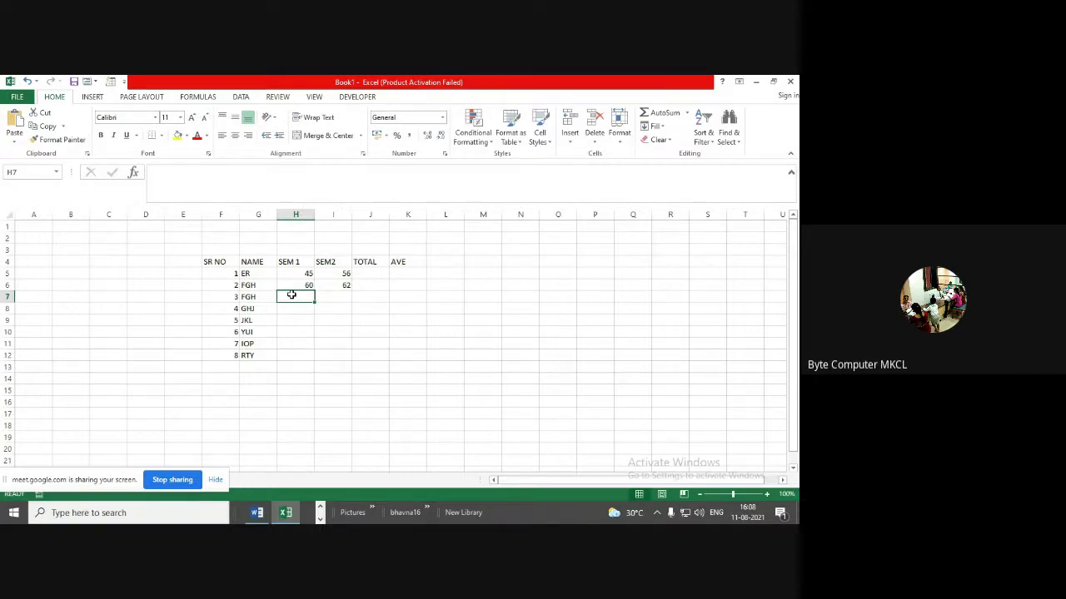
pyautogui.write('65')
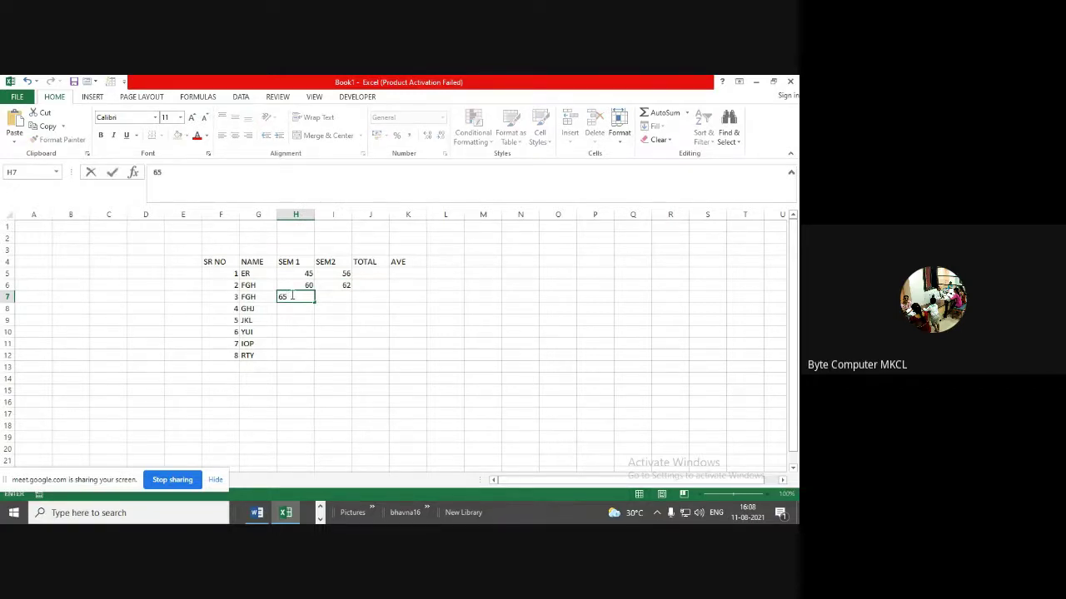
pyautogui.press('Tab')
pyautogui.write('70')
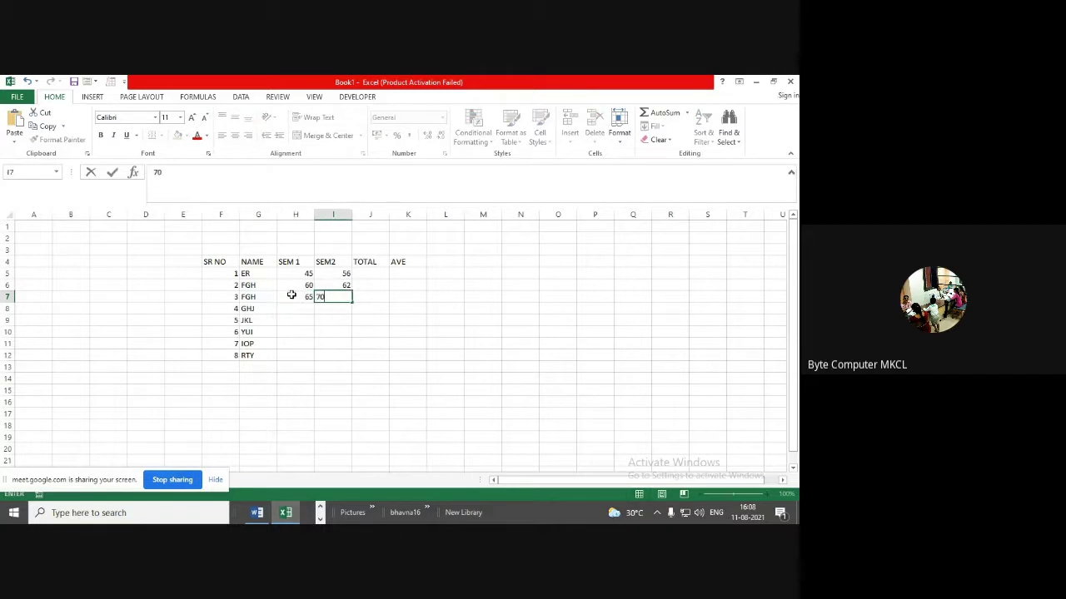
pyautogui.click(295, 308)
pyautogui.write('75')
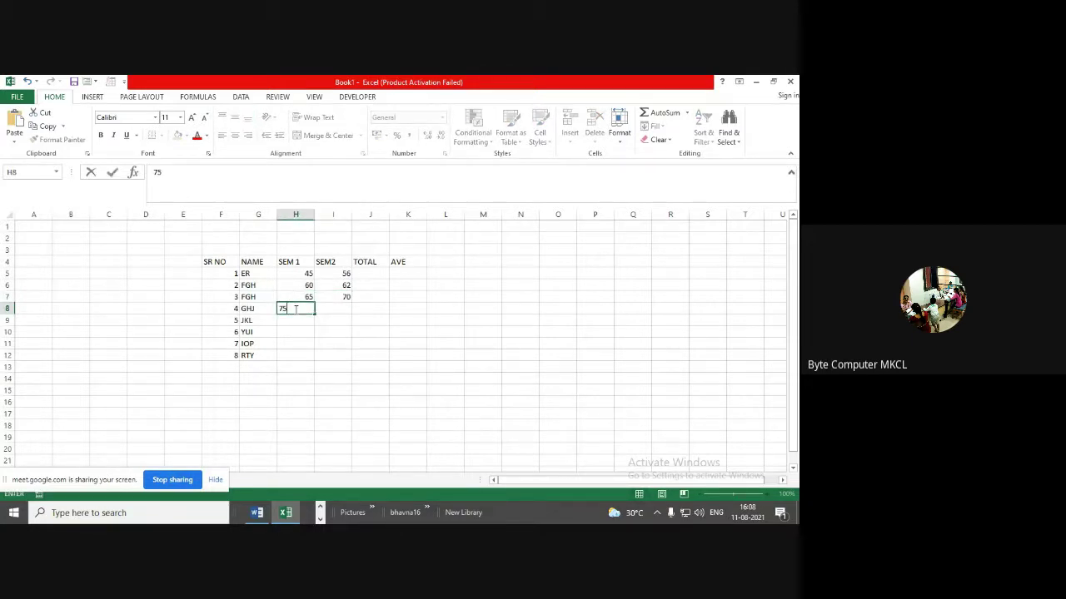
pyautogui.press('Tab')
pyautogui.write('76')
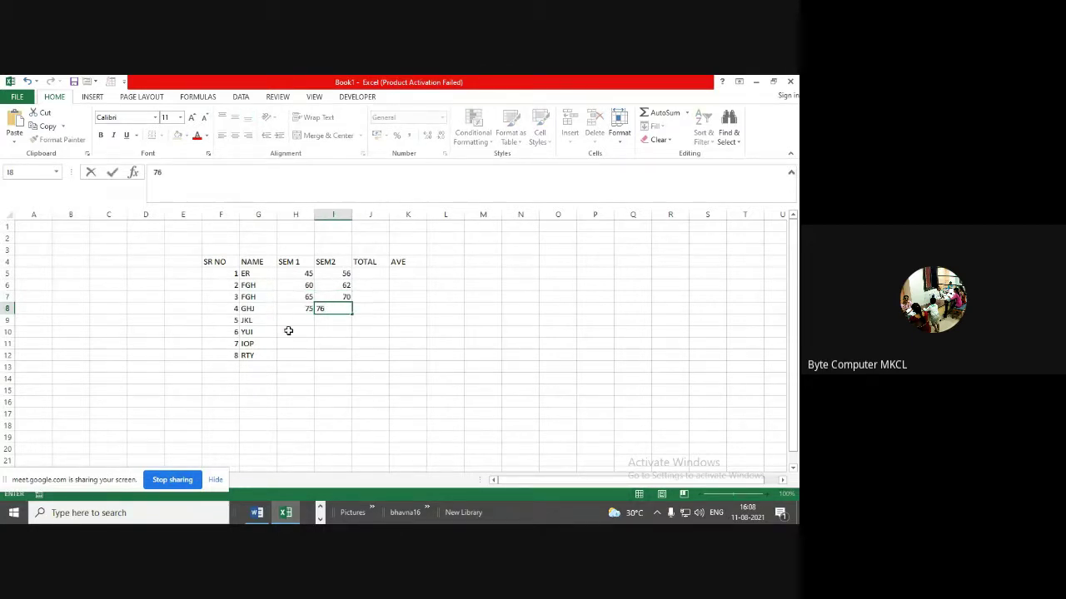
# Fill in the semester marks for students 5 and 6: 58 and 56 in row 9, 65 and 69 in row 10
pyautogui.click(296, 325)
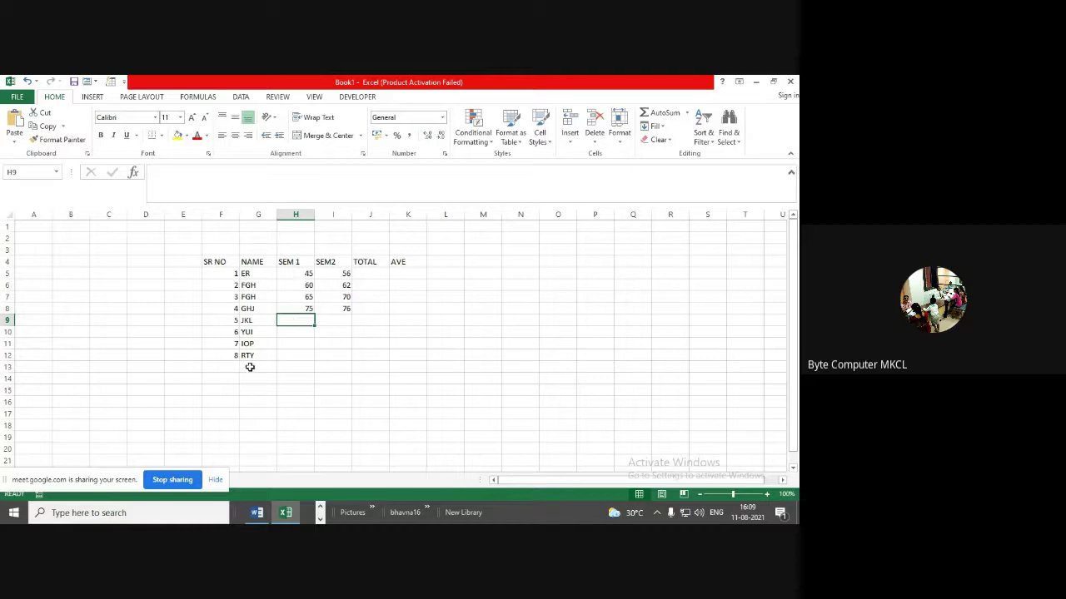
pyautogui.write('58')
pyautogui.press('Tab')
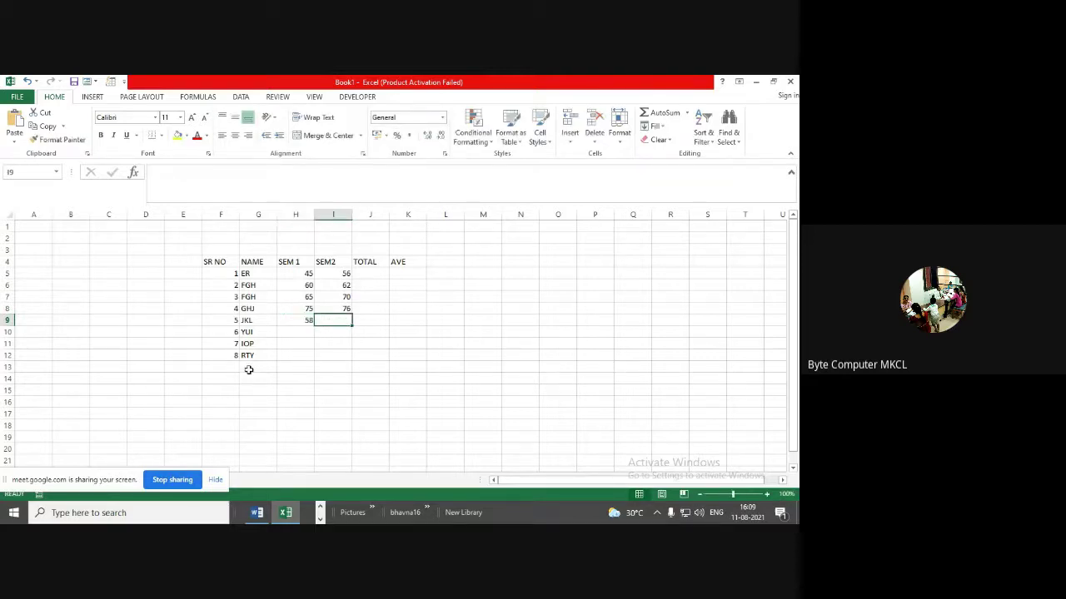
pyautogui.write('56')
pyautogui.click(302, 331)
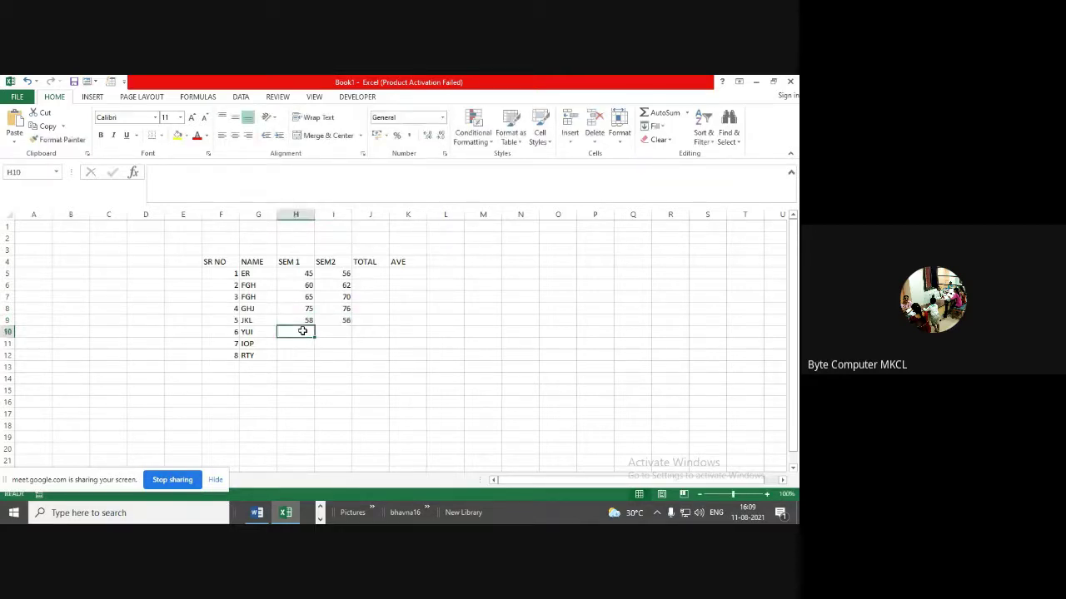
pyautogui.write('65')
pyautogui.press('Tab')
pyautogui.write('69')
pyautogui.press('Tab')
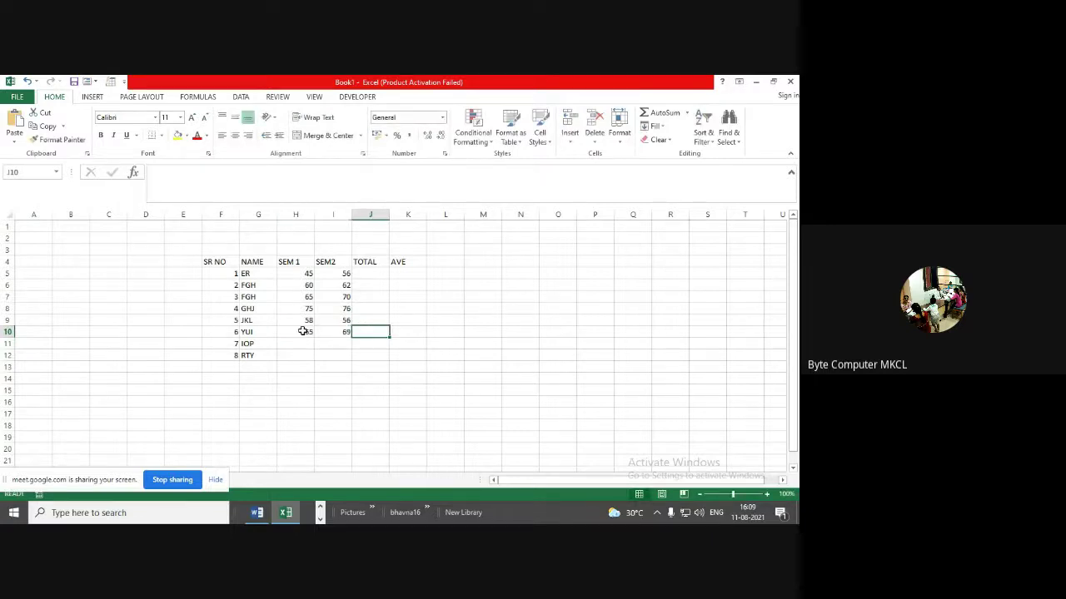
# Enter the marks 85 and 87 in cells H11:I11, and 97 and 99 in cells H12:I12
pyautogui.click(306, 343)
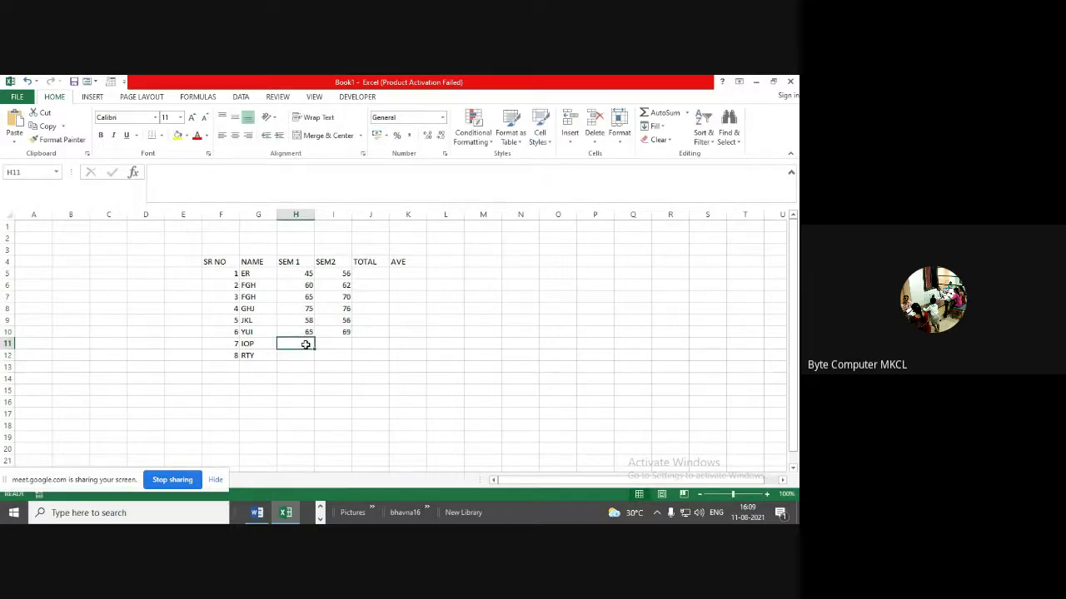
pyautogui.write('85')
pyautogui.press('Tab')
pyautogui.write('87')
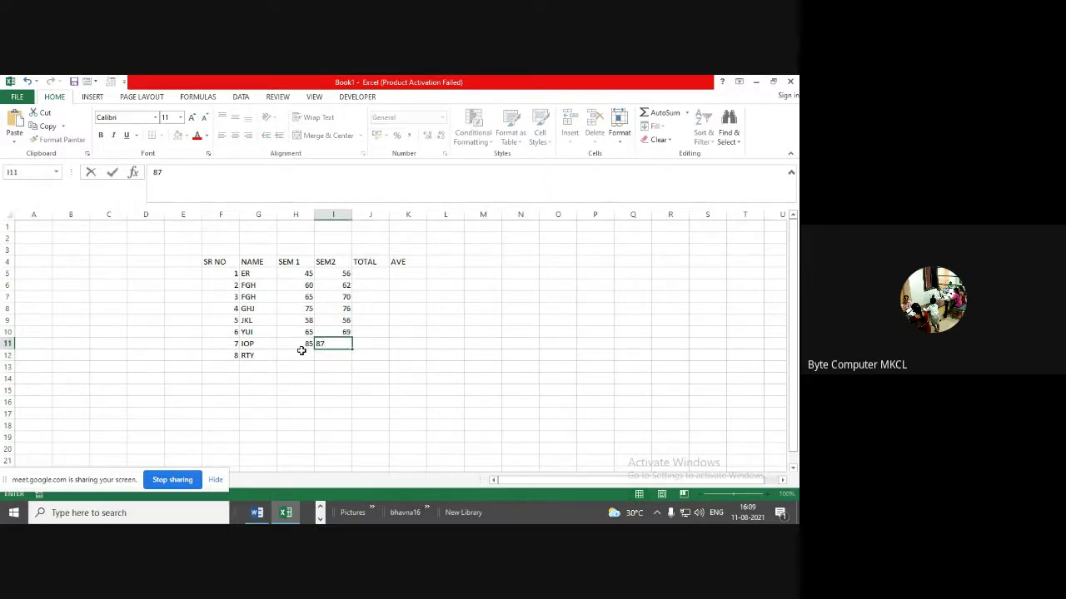
pyautogui.click(301, 350)
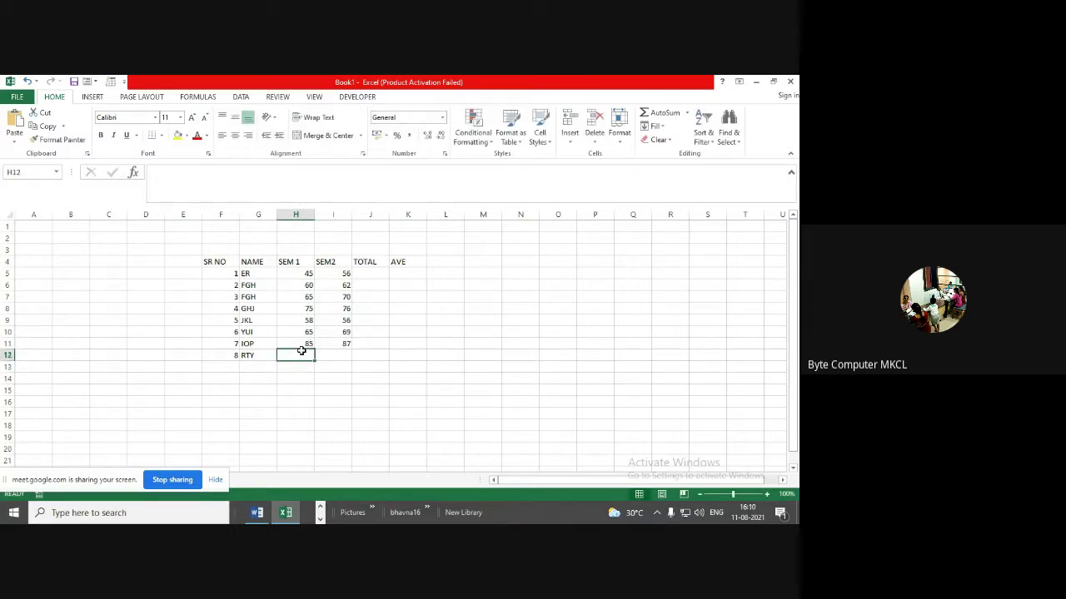
pyautogui.write('97')
pyautogui.press('Tab')
pyautogui.write('9')
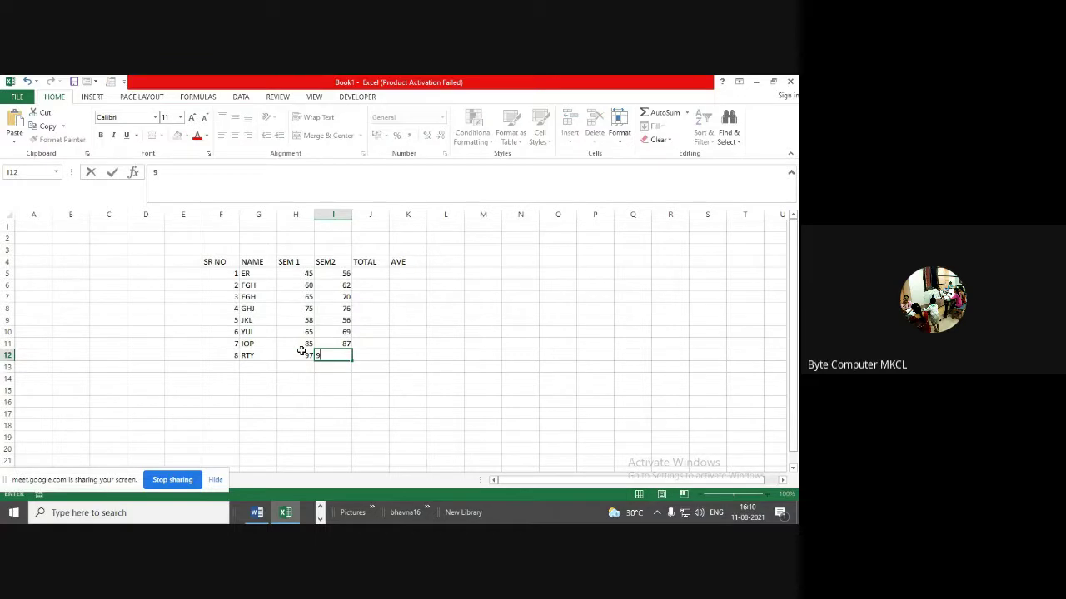
pyautogui.write('9')
pyautogui.click(381, 278)
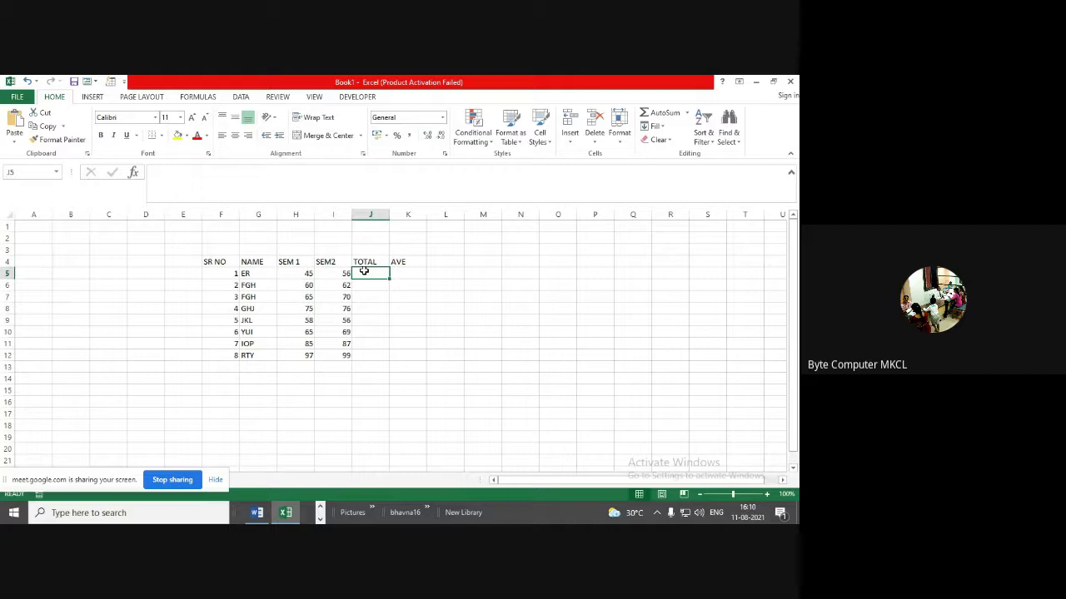
# Increase the font size of the table range F4:K13 to 18
pyautogui.moveTo(226, 263); pyautogui.dragTo(405, 366)
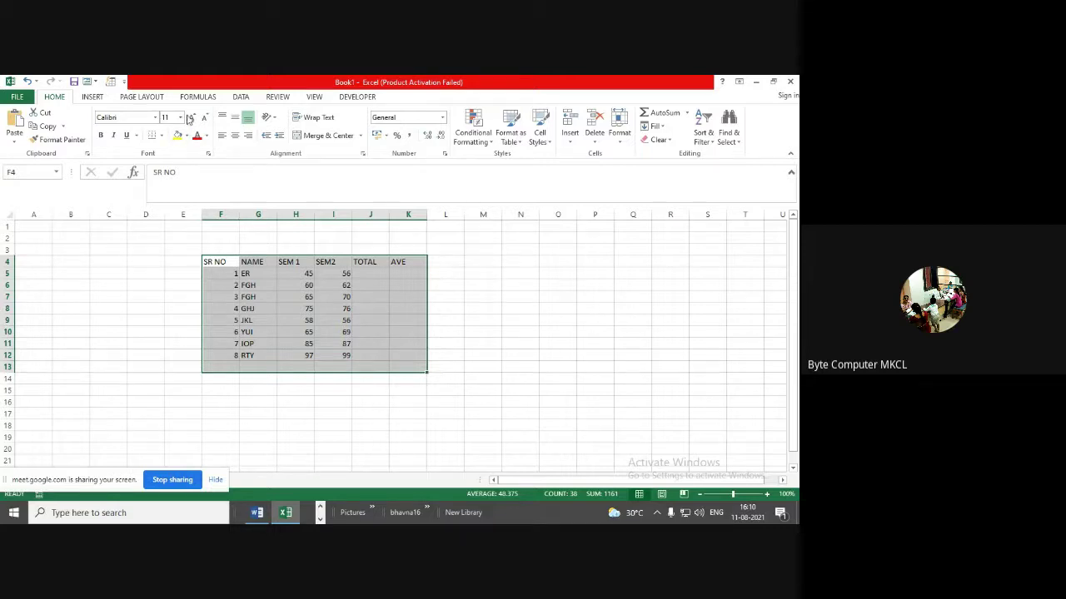
pyautogui.click(193, 121)
pyautogui.click(192, 121)
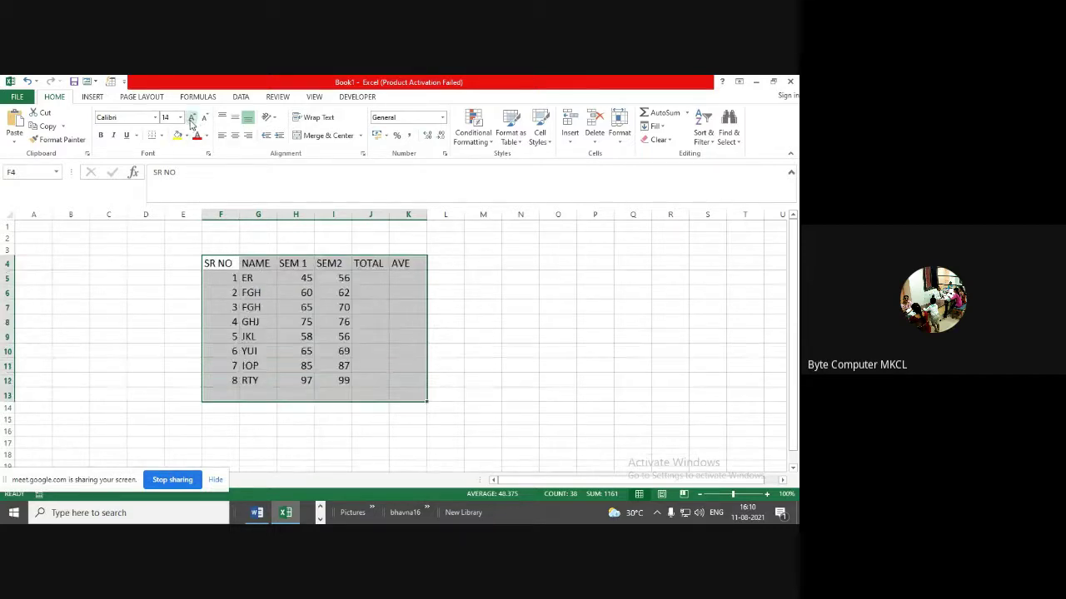
pyautogui.click(192, 121)
pyautogui.click(193, 120)
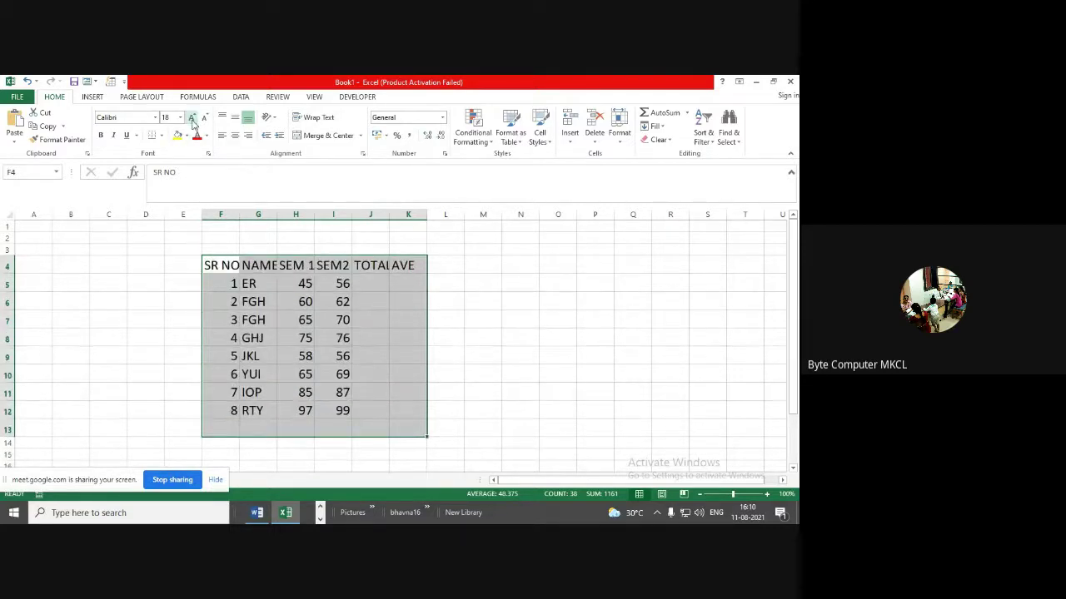
# Widen the TOTAL and AVE columns (J and K) so the enlarged text has more room
pyautogui.moveTo(426, 214); pyautogui.dragTo(457, 214)
pyautogui.moveTo(393, 214); pyautogui.dragTo(421, 214)
pyautogui.click(399, 279)
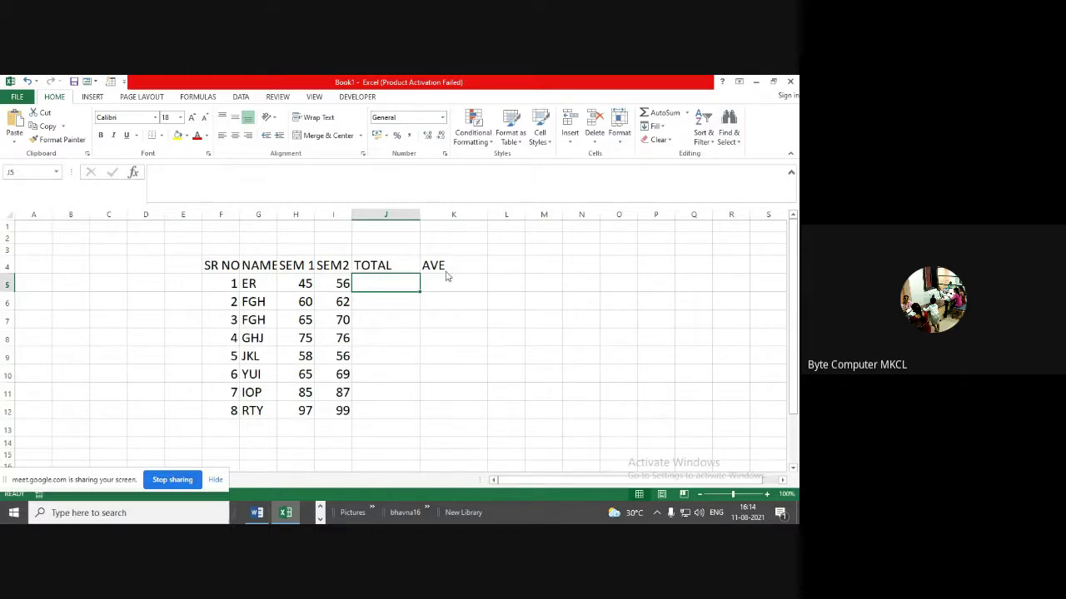
# Calculate each student's total in cells J5:J12 by applying AutoSum's Sum function to the two semester marks
pyautogui.press('Down')
pyautogui.press('Down')
pyautogui.press('Down')
pyautogui.moveTo(366, 283); pyautogui.dragTo(372, 415)
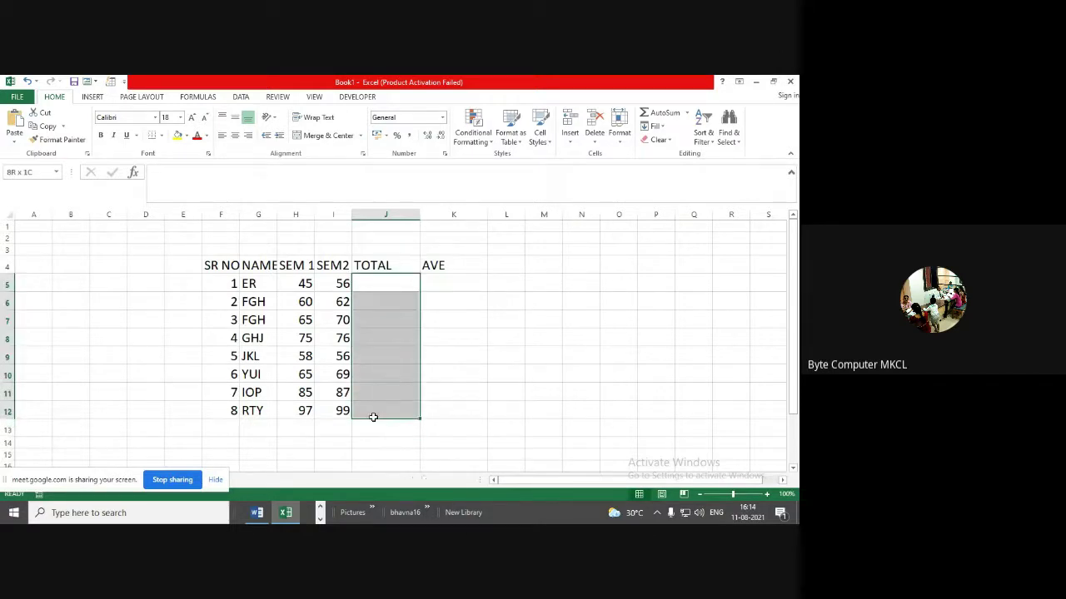
pyautogui.click(687, 114)
pyautogui.click(685, 131)
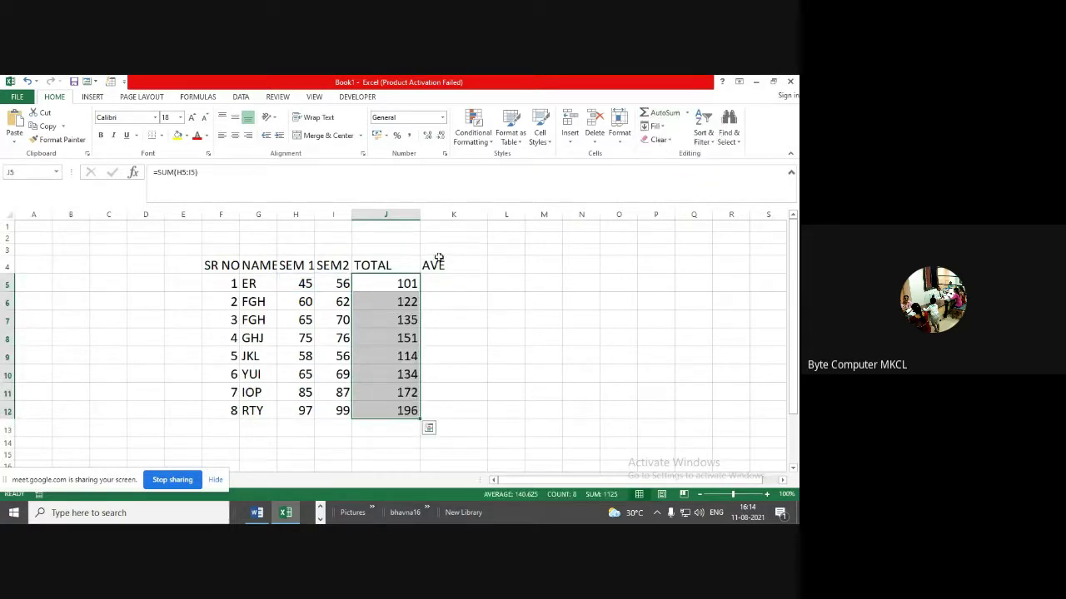
# Average the marks H5:I5 into cell K5 with AutoSum's Average function and fill the formula down to K12
pyautogui.moveTo(287, 283); pyautogui.dragTo(331, 285)
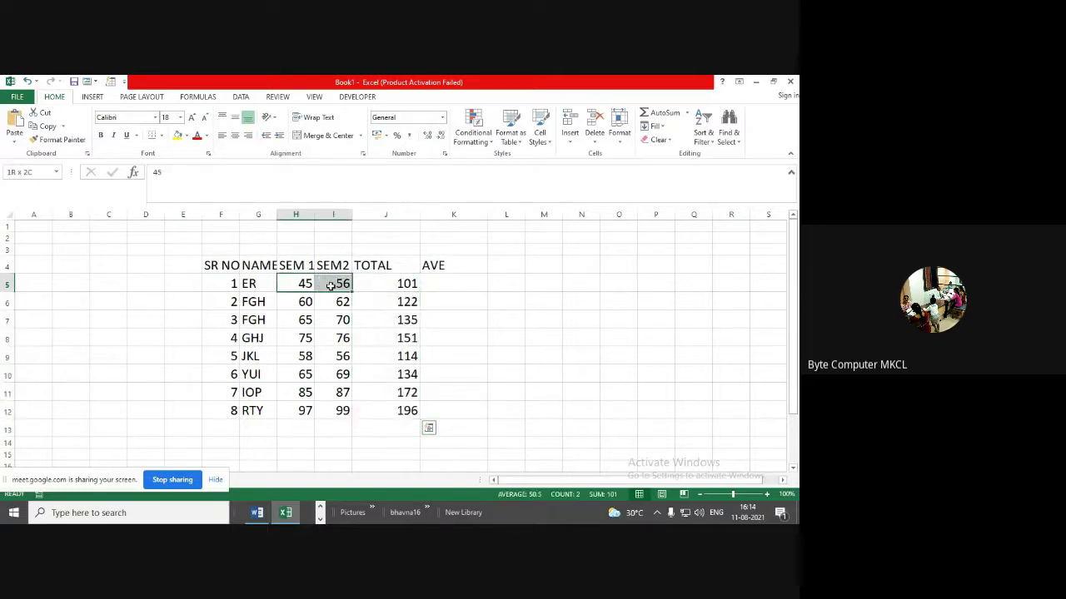
pyautogui.click(687, 113)
pyautogui.click(671, 142)
pyautogui.click(475, 284)
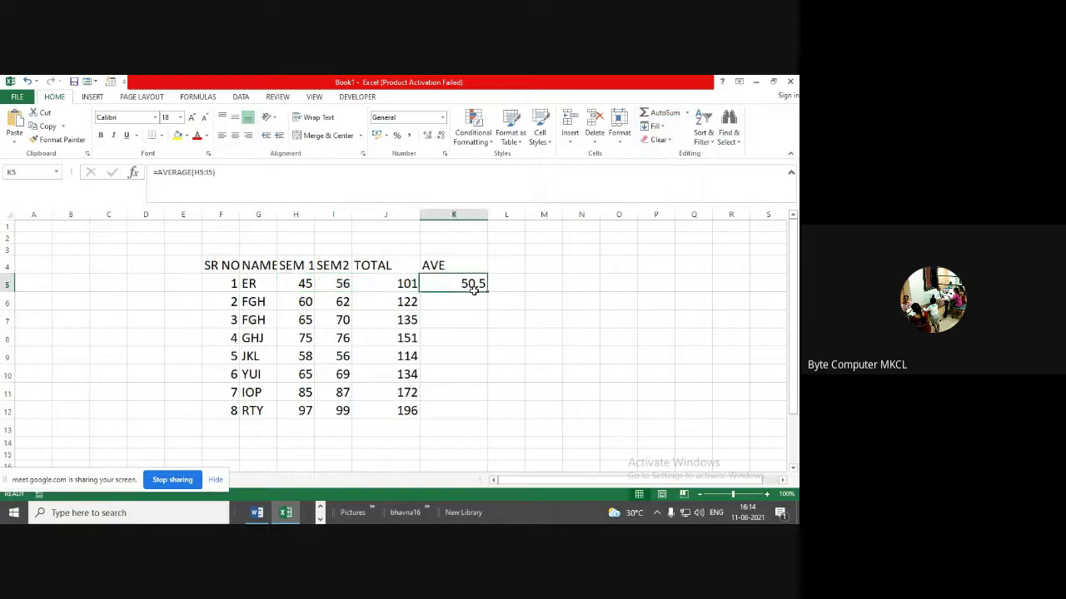
pyautogui.moveTo(487, 290); pyautogui.dragTo(488, 418)
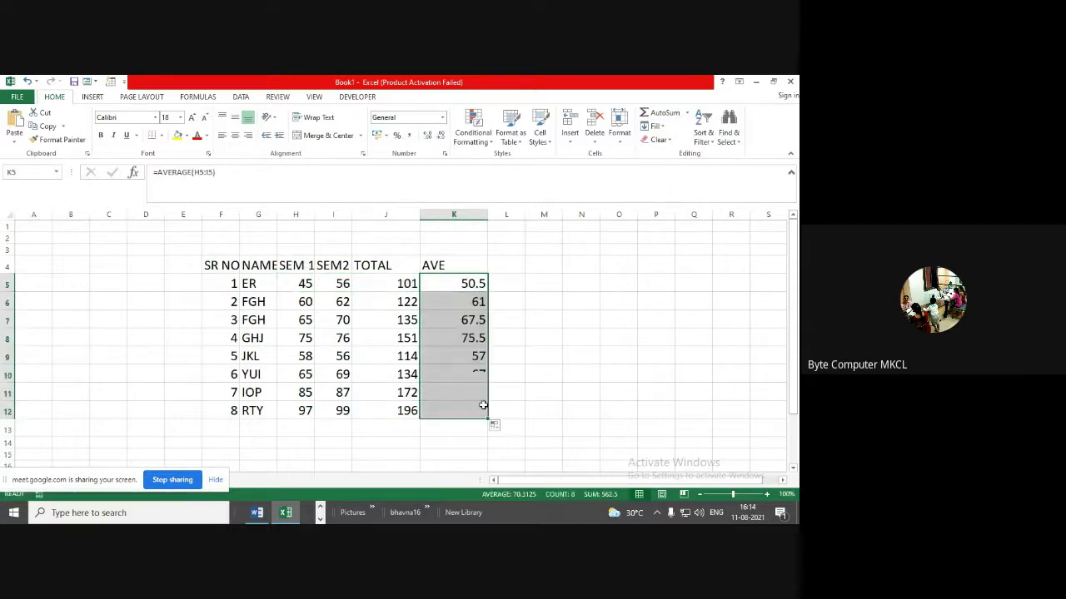
pyautogui.click(506, 355)
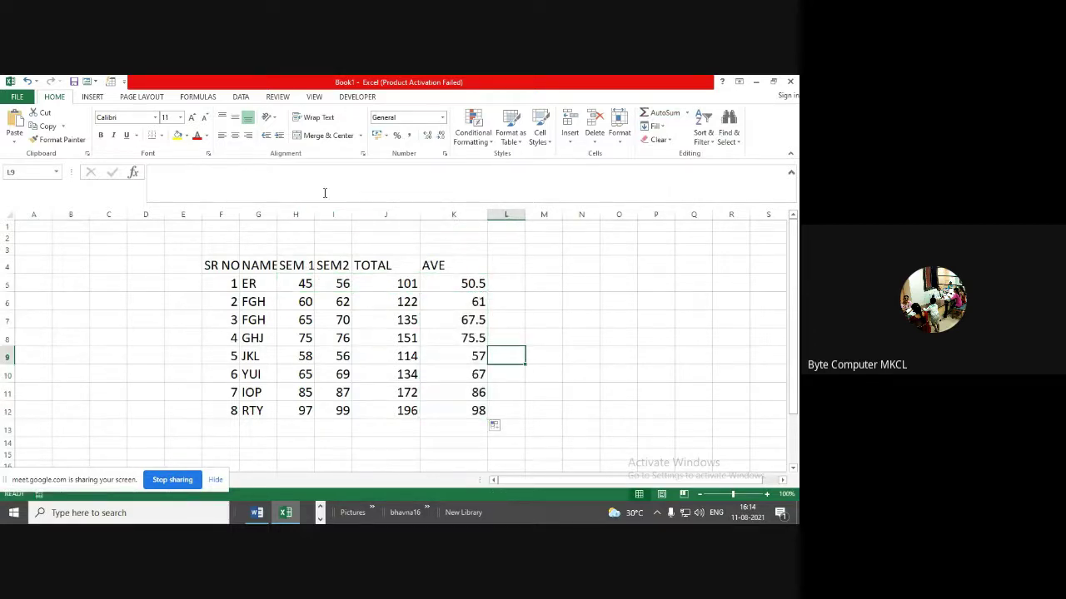
# Merge and center cells F3:K3 above the headings and enter the title STUDENT MARKSEET
pyautogui.click(228, 249)
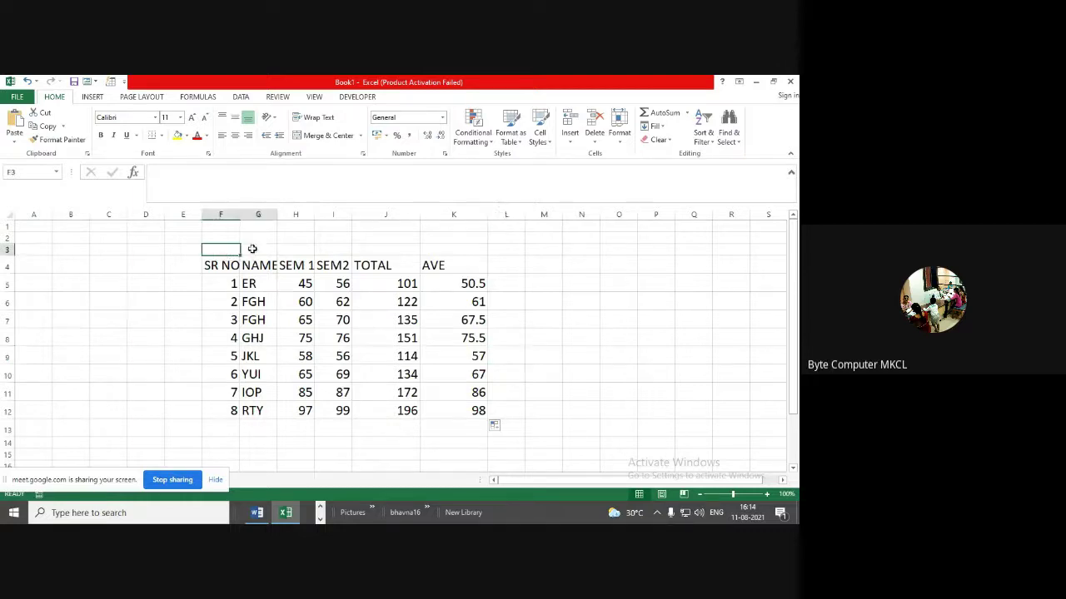
pyautogui.moveTo(251, 249); pyautogui.dragTo(442, 248)
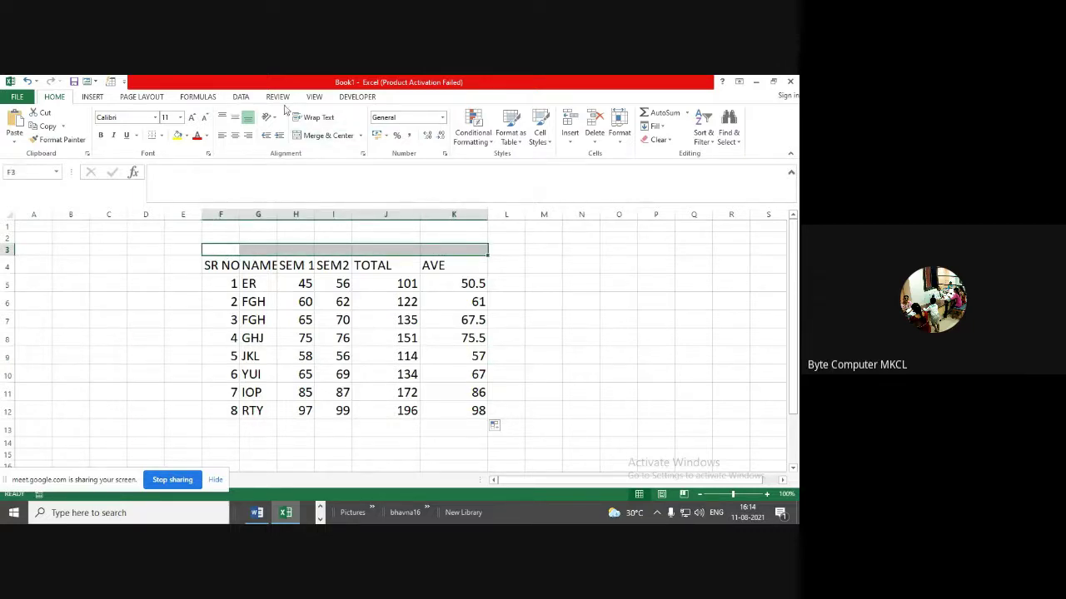
pyautogui.click(324, 135)
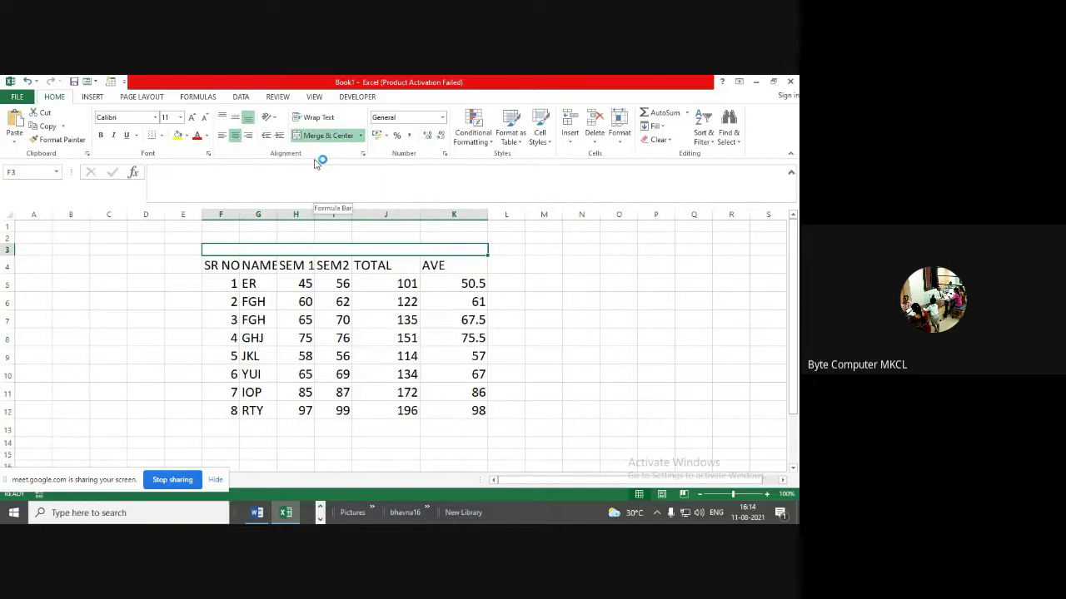
pyautogui.write('STUDE')
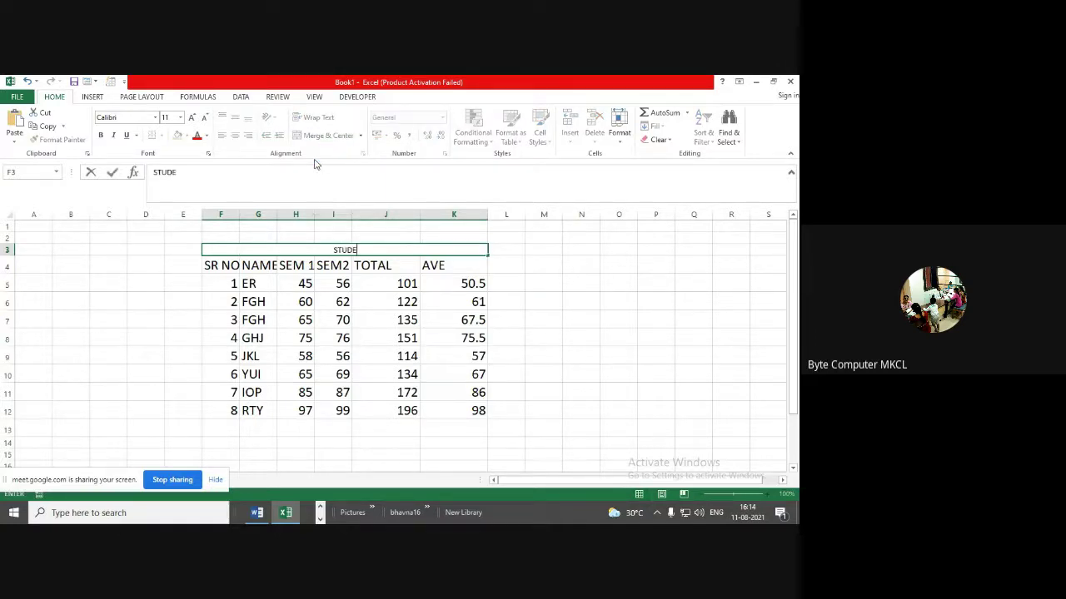
pyautogui.write('NT MARKSEET')
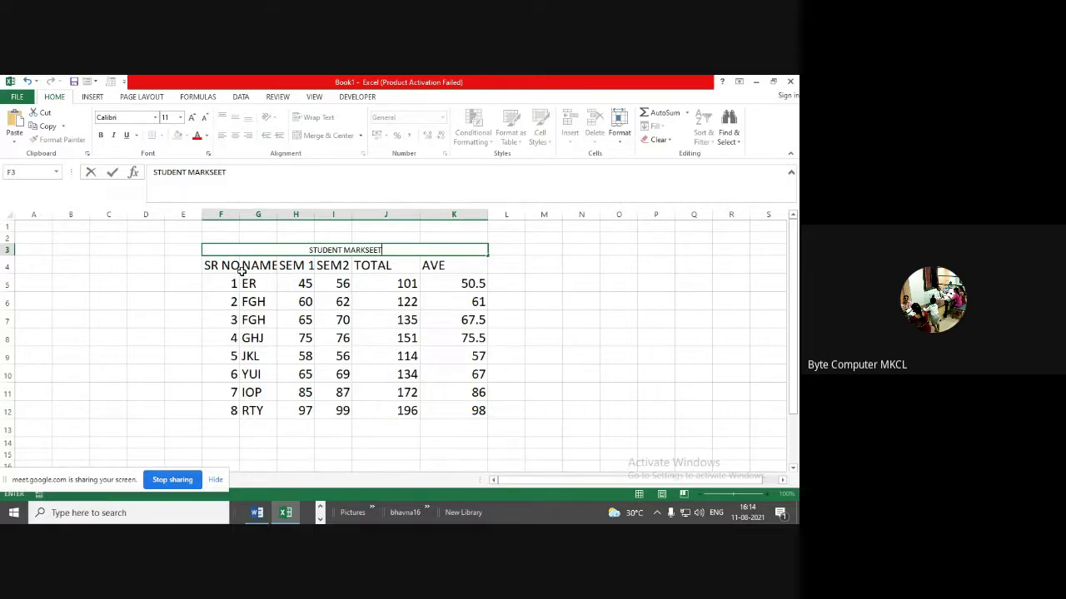
pyautogui.click(272, 336)
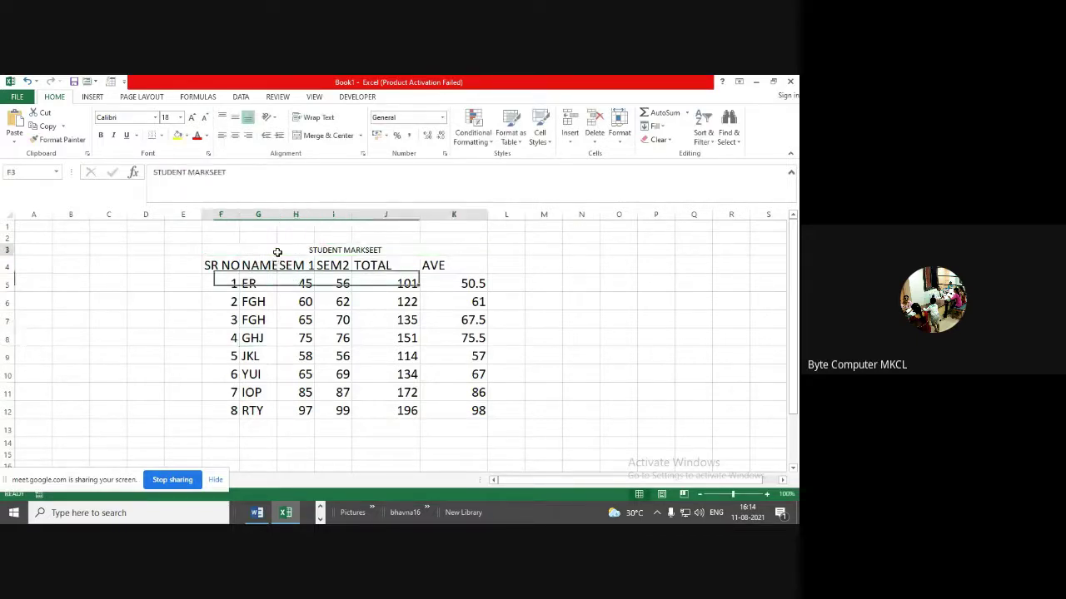
# Enlarge the STUDENT MARKSEET title in the merged cell F3 to font size 22
pyautogui.click(278, 252)
pyautogui.click(192, 119)
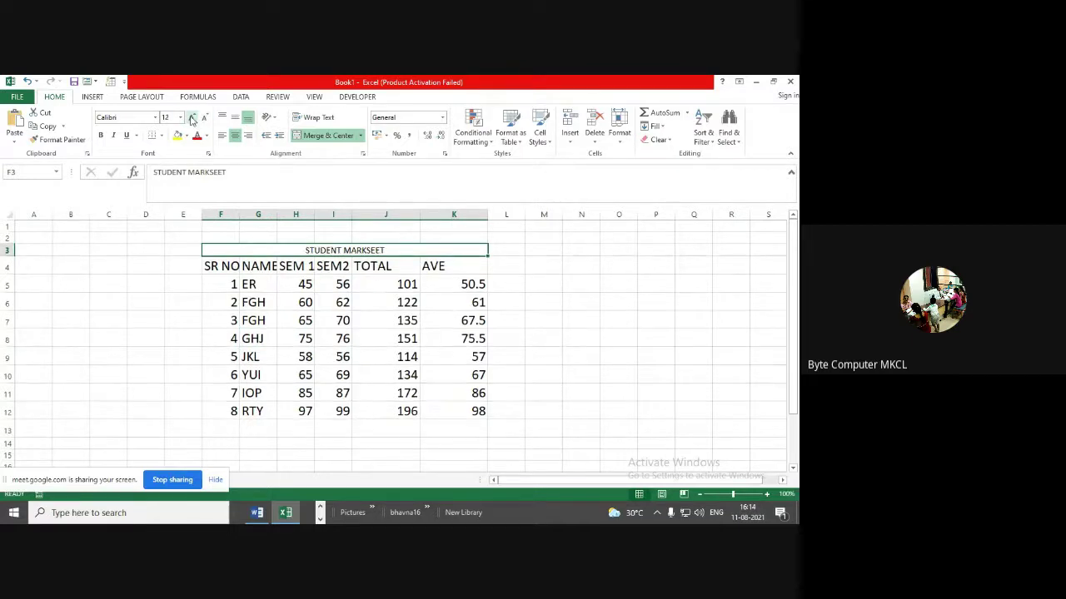
pyautogui.click(191, 119)
pyautogui.click(192, 119)
pyautogui.click(192, 119)
pyautogui.click(191, 119)
pyautogui.click(191, 119)
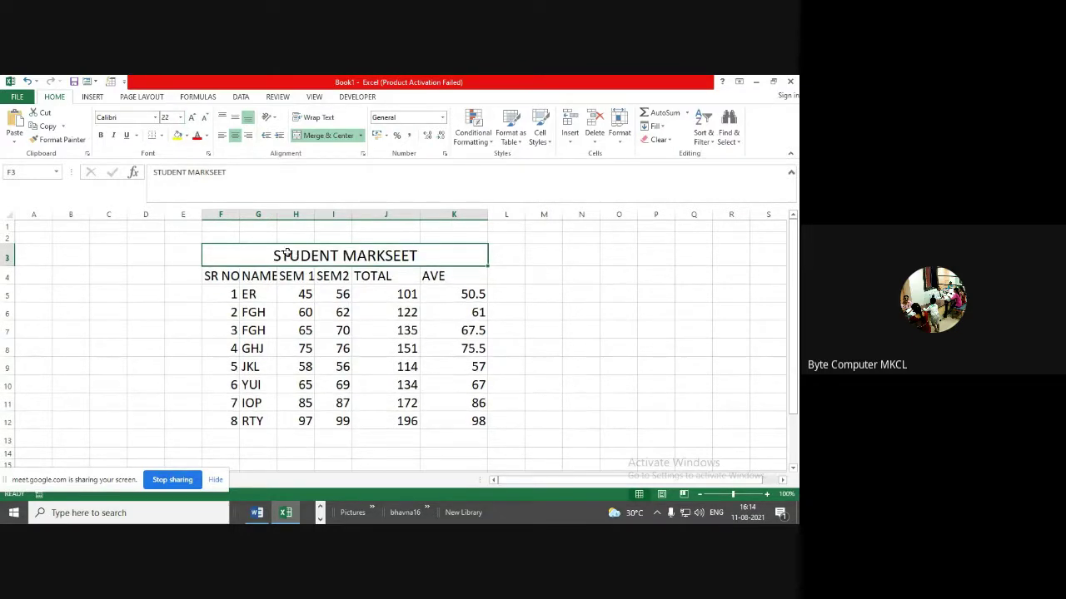
# Apply All Borders to the whole marks table F3:K12, including the title row
pyautogui.moveTo(286, 254); pyautogui.dragTo(300, 420)
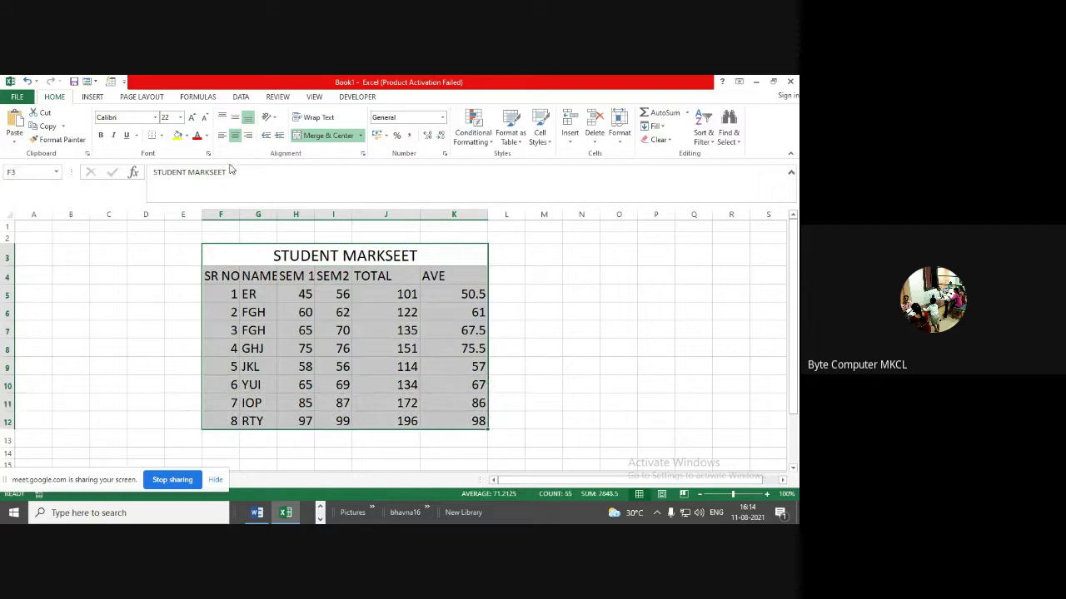
pyautogui.click(160, 135)
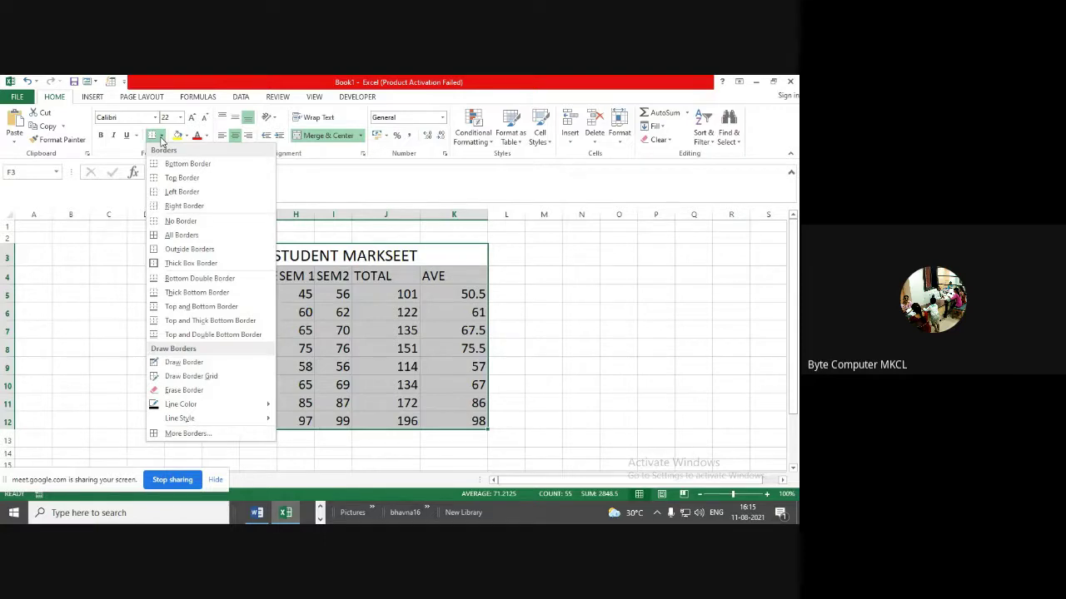
pyautogui.press('Escape')
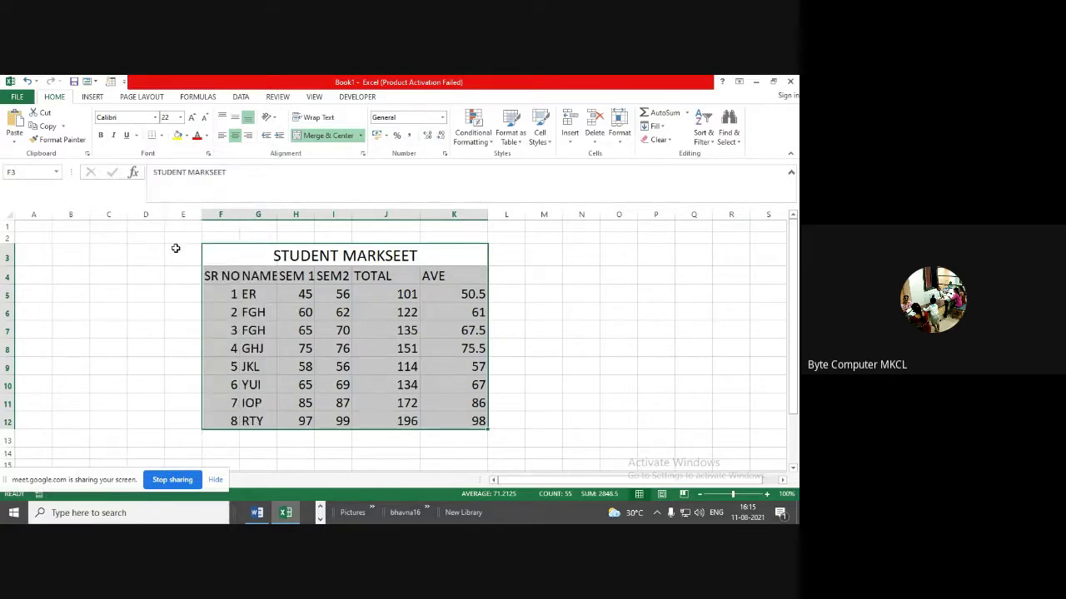
pyautogui.moveTo(211, 251); pyautogui.dragTo(441, 421)
pyautogui.click(162, 136)
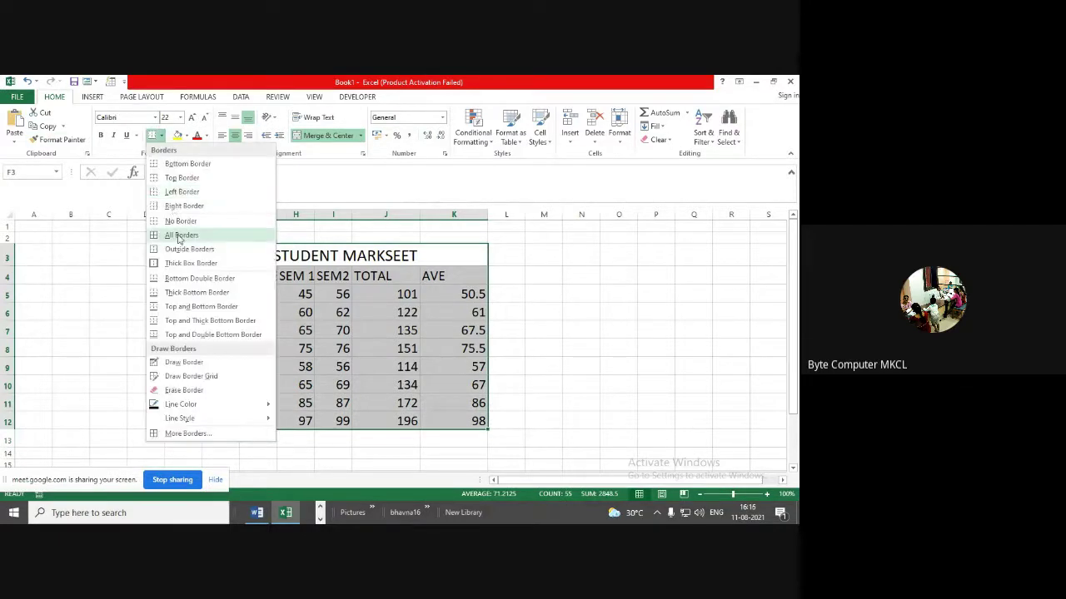
pyautogui.click(179, 236)
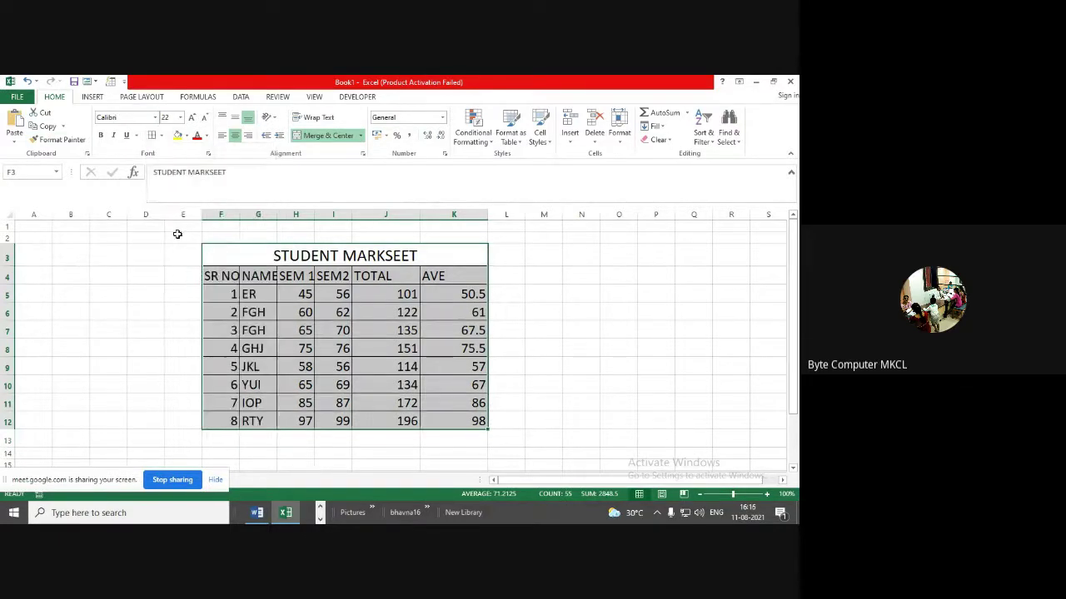
# Copy the bordered table F3:K12 and paste it at cell E4 in a new blank Excel workbook
pyautogui.click(48, 127)
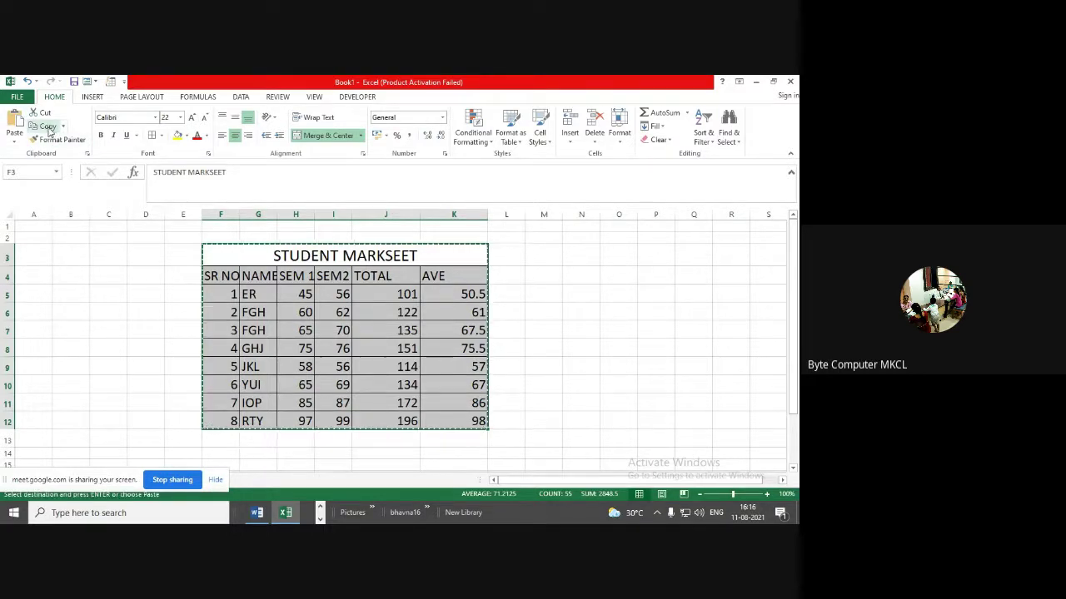
pyautogui.click(751, 82)
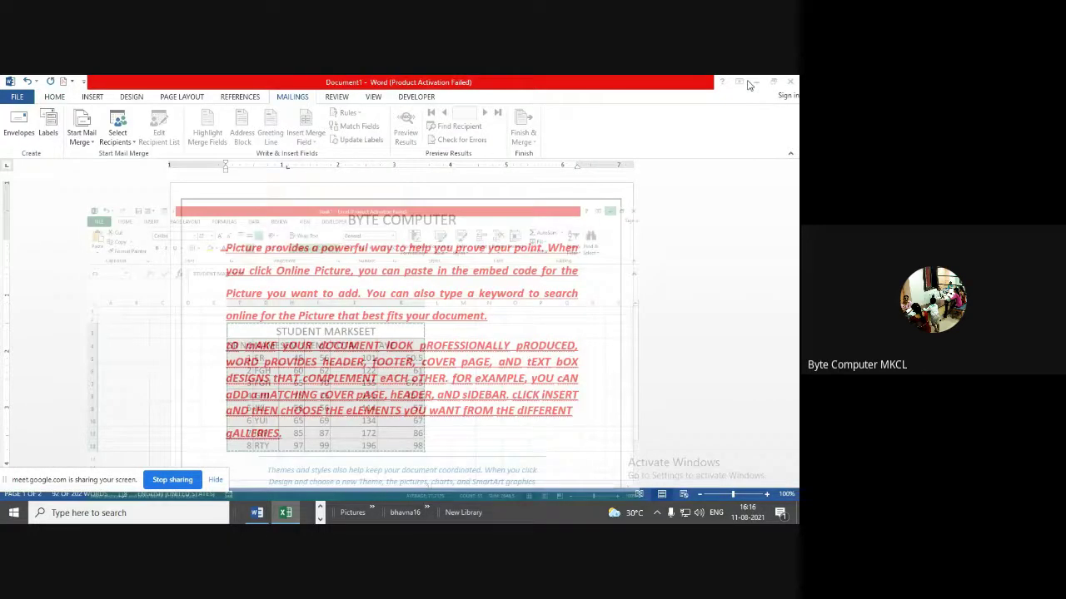
pyautogui.click(191, 511)
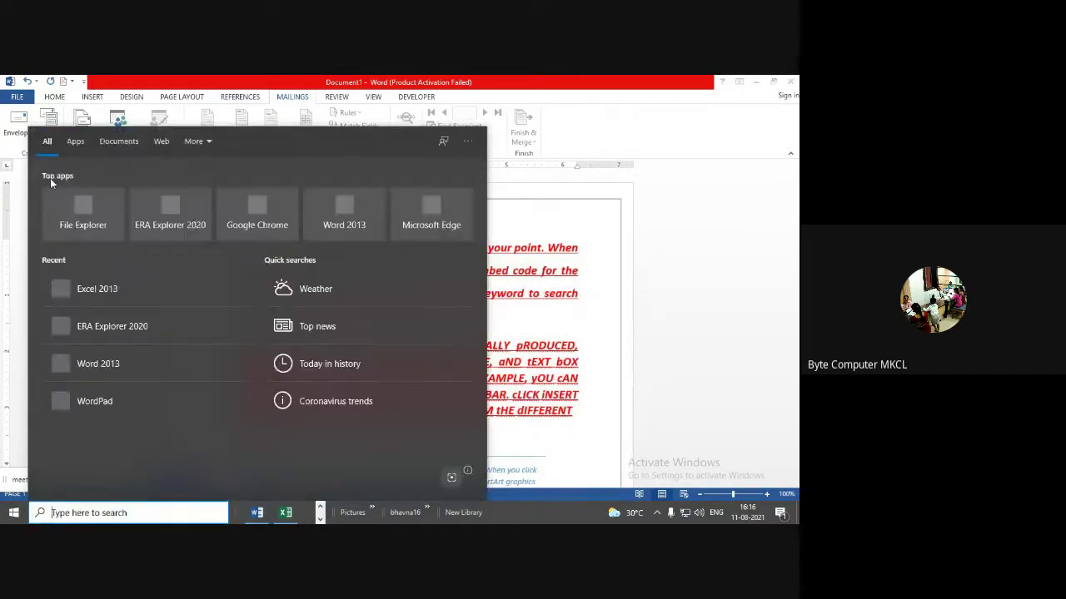
pyautogui.click(73, 302)
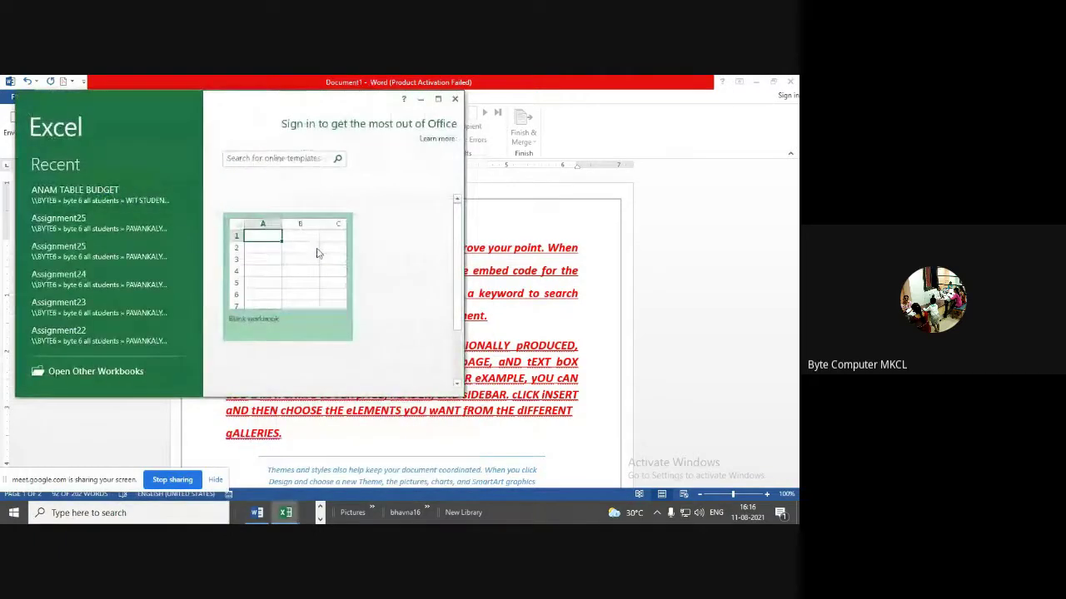
pyautogui.click(333, 250)
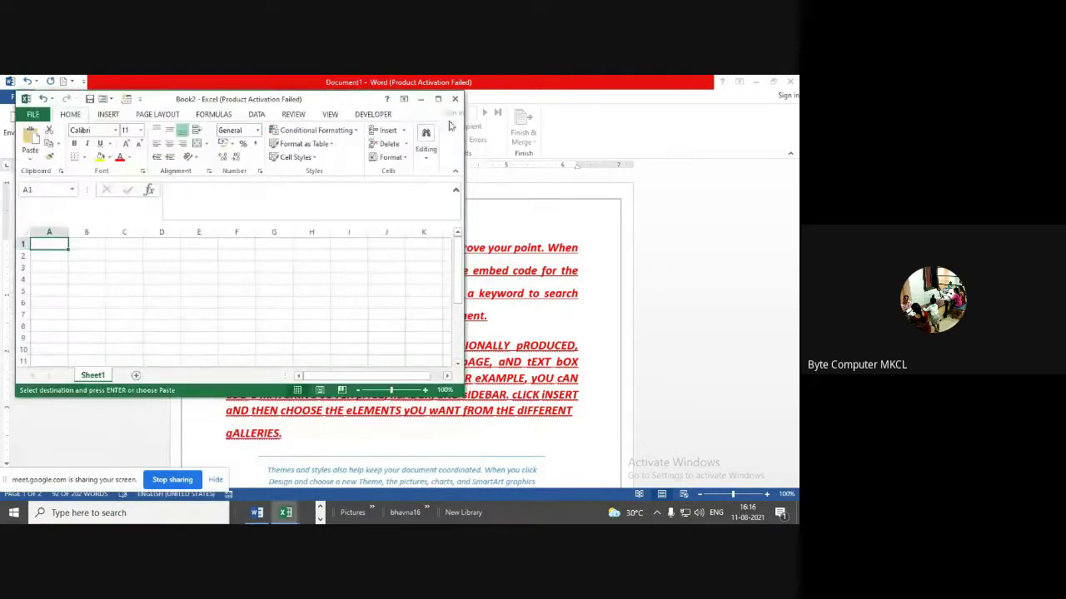
pyautogui.click(185, 279)
pyautogui.click(30, 140)
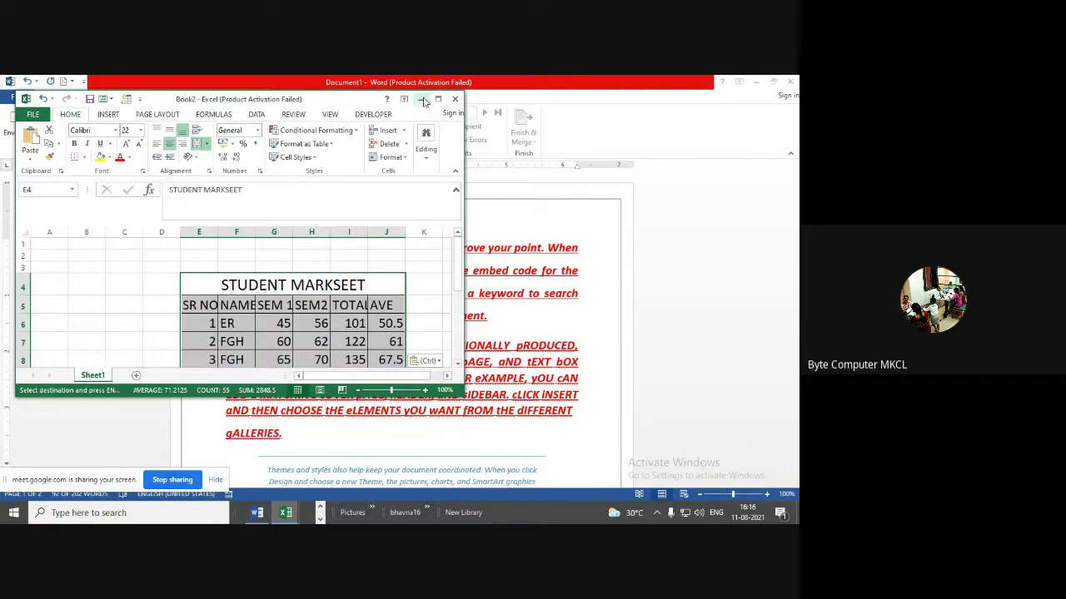
# Begin saving the new workbook under a new name and browse to the shared folder byte 15 all students on network computer BYTE15
pyautogui.click(33, 116)
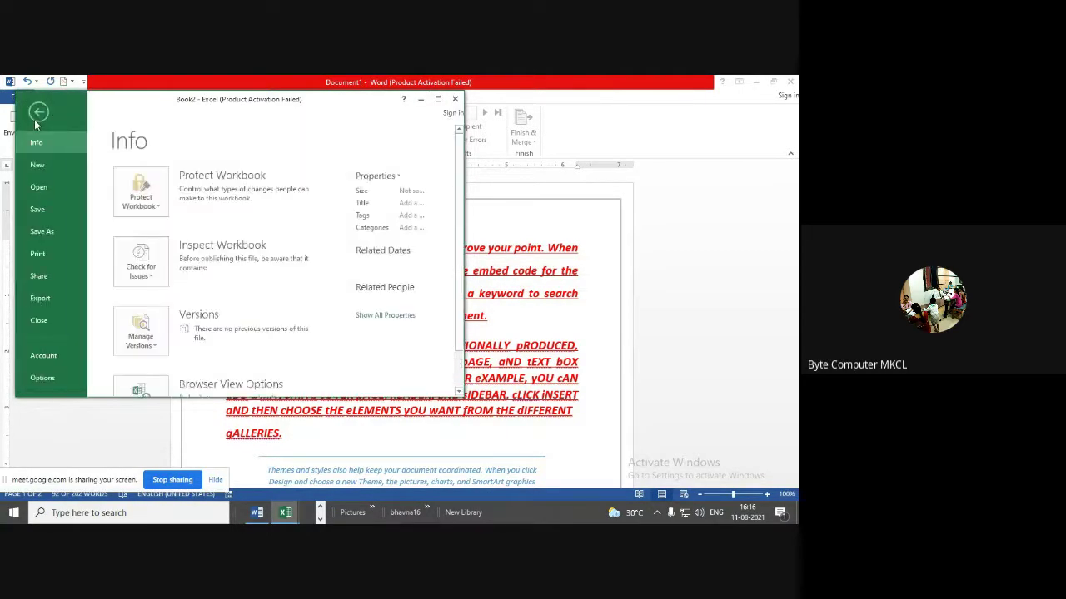
pyautogui.click(43, 232)
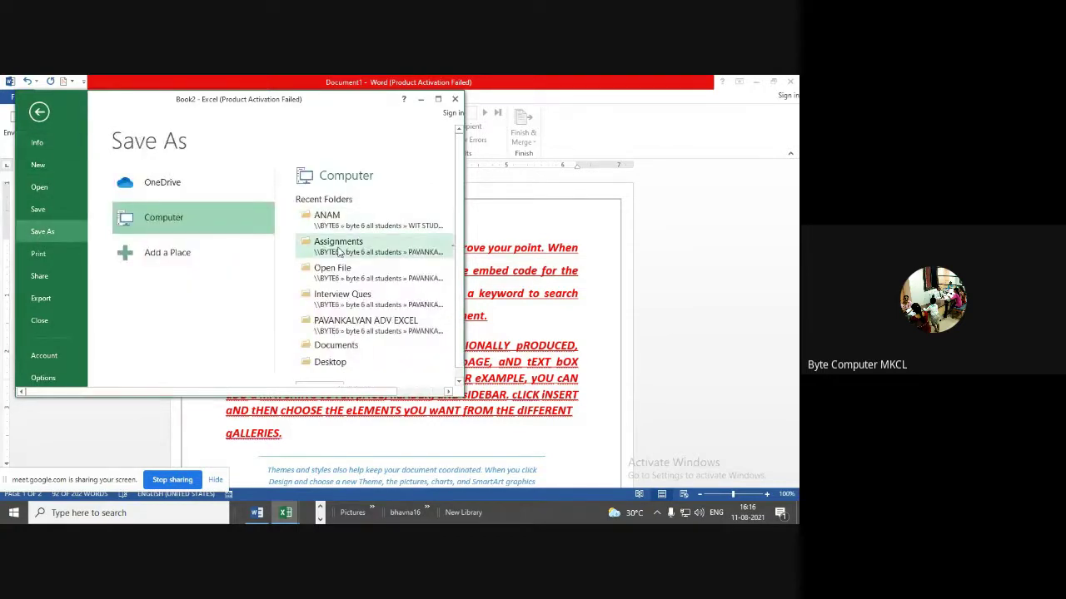
pyautogui.scroll(-1, 275, 263)
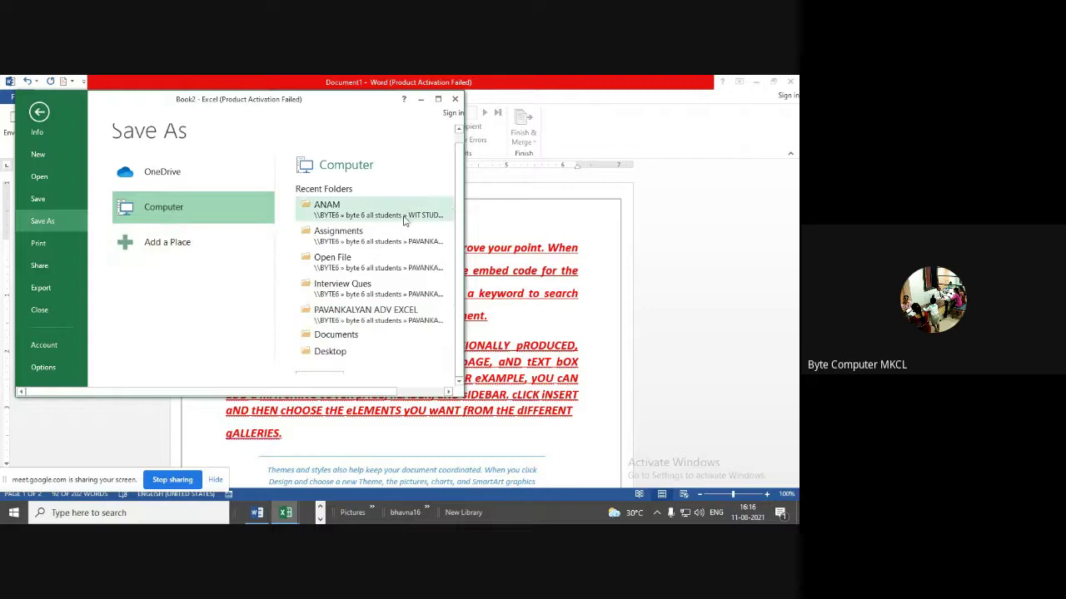
pyautogui.click(433, 209)
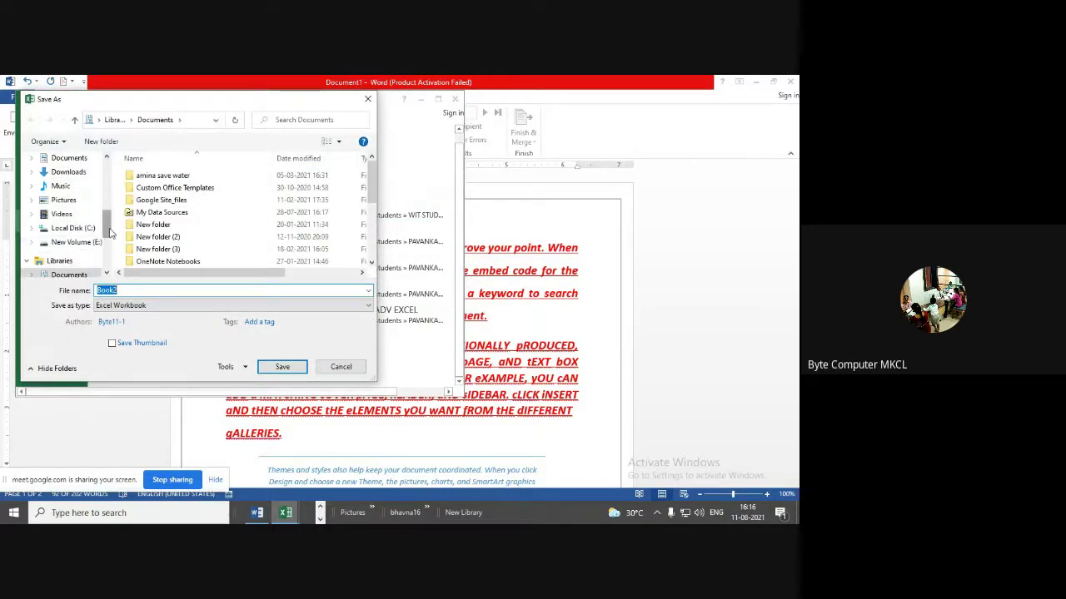
pyautogui.scroll(-5, 83, 245)
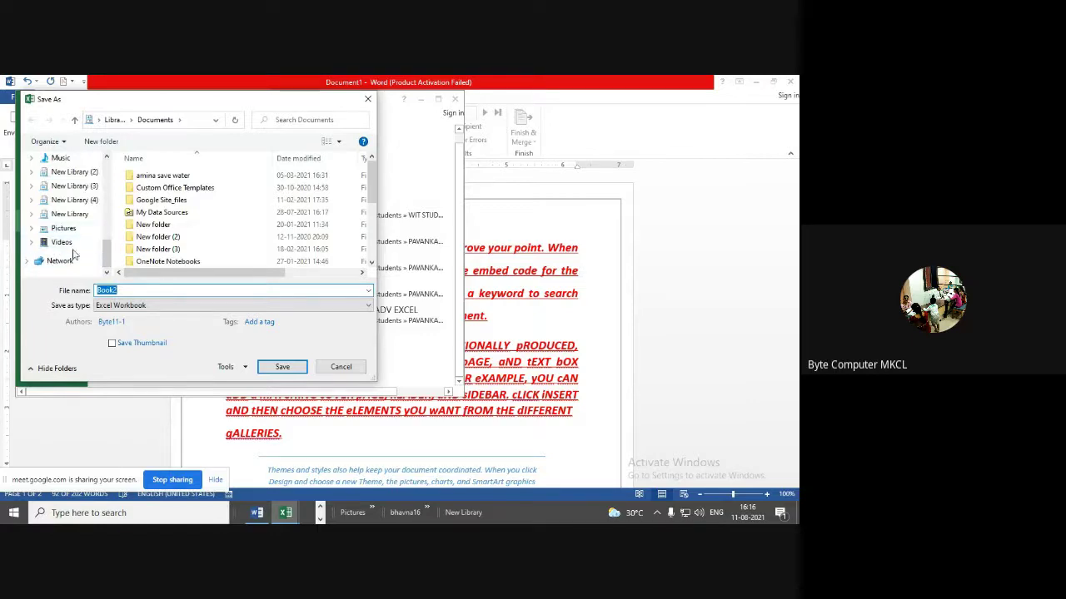
pyautogui.click(67, 260)
pyautogui.doubleClick(160, 192)
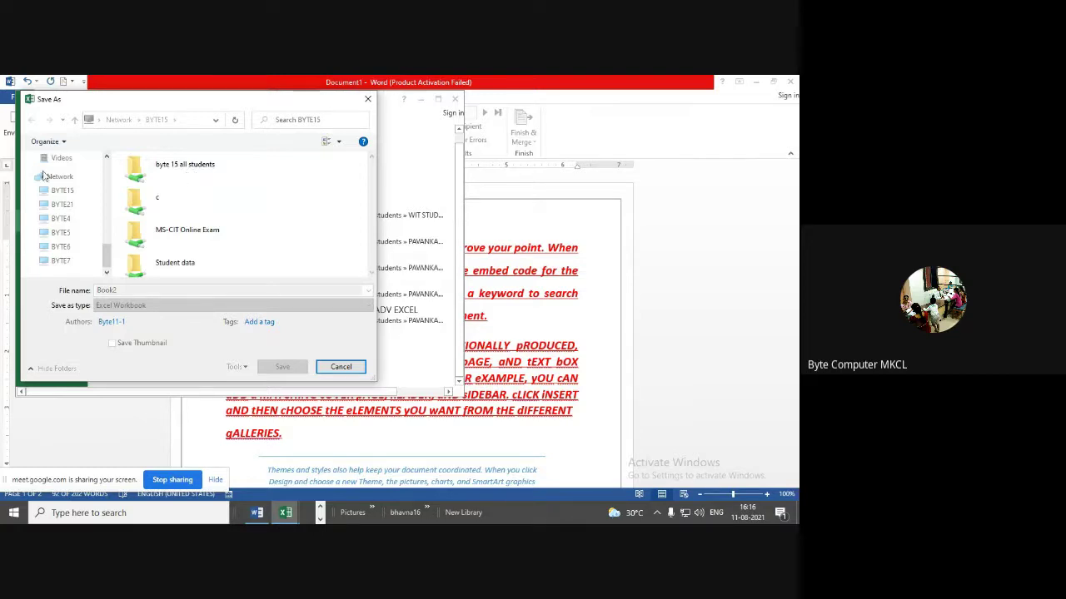
pyautogui.click(184, 176)
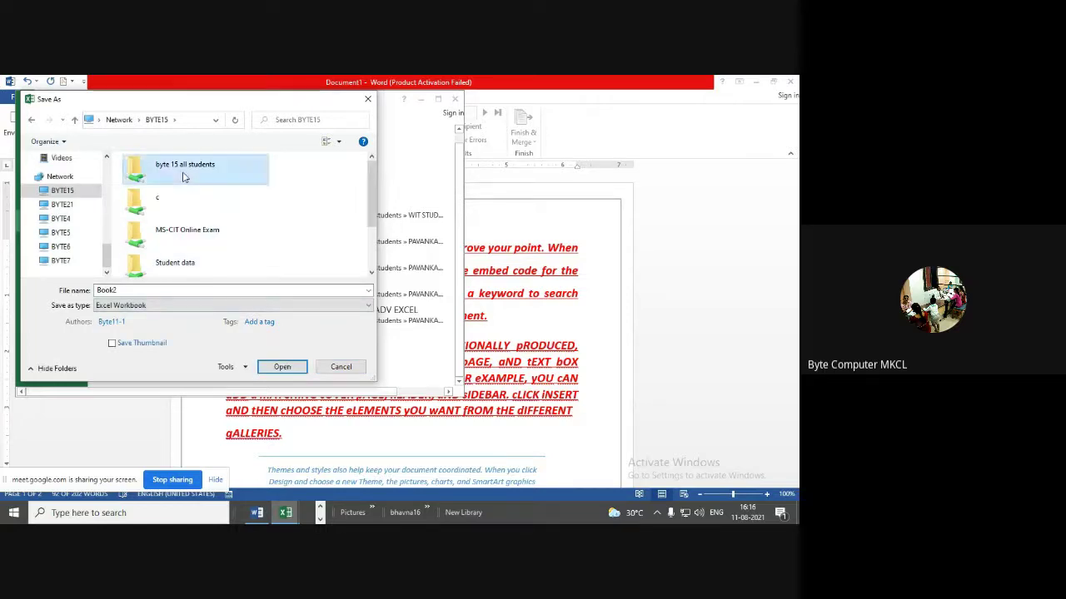
pyautogui.doubleClick(184, 176)
# Save the workbook as PRACTICE in the student's own folder inside WIT STUDENT
pyautogui.scroll(-4, 179, 212)
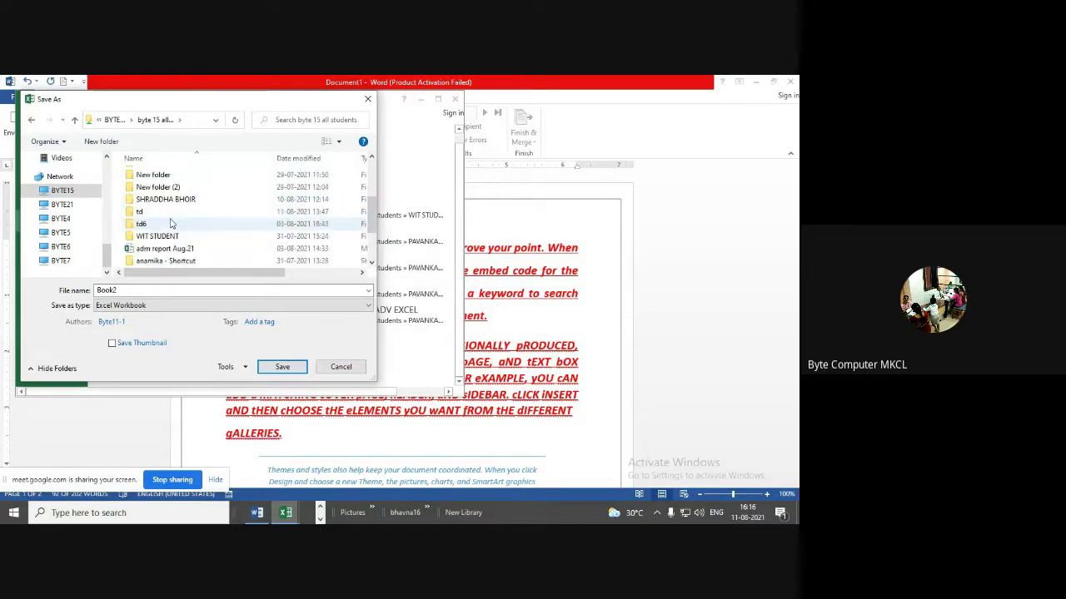
pyautogui.doubleClick(167, 236)
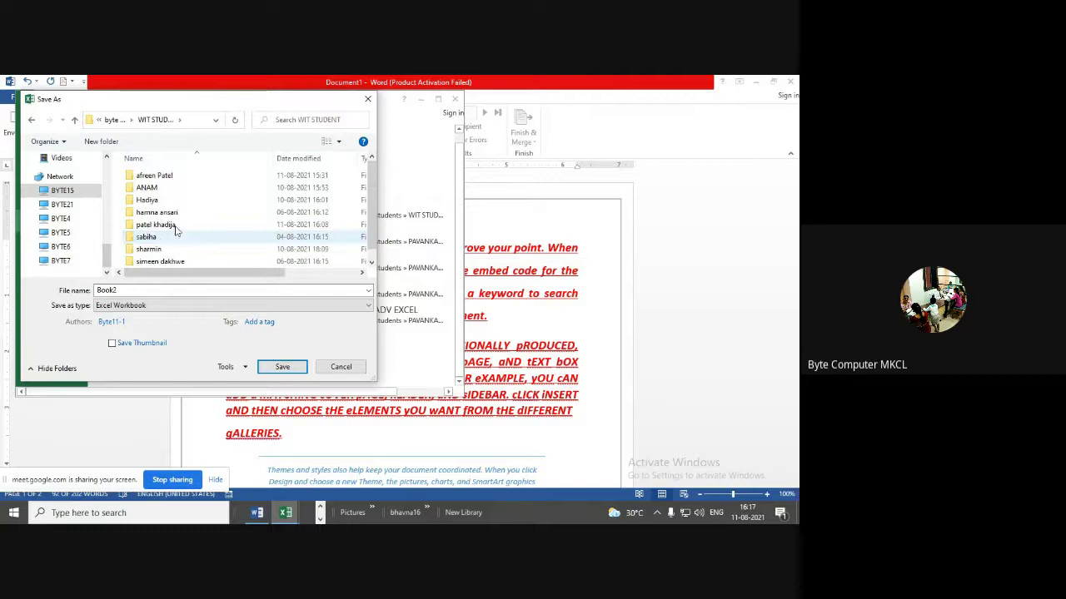
pyautogui.scroll(-1, 179, 227)
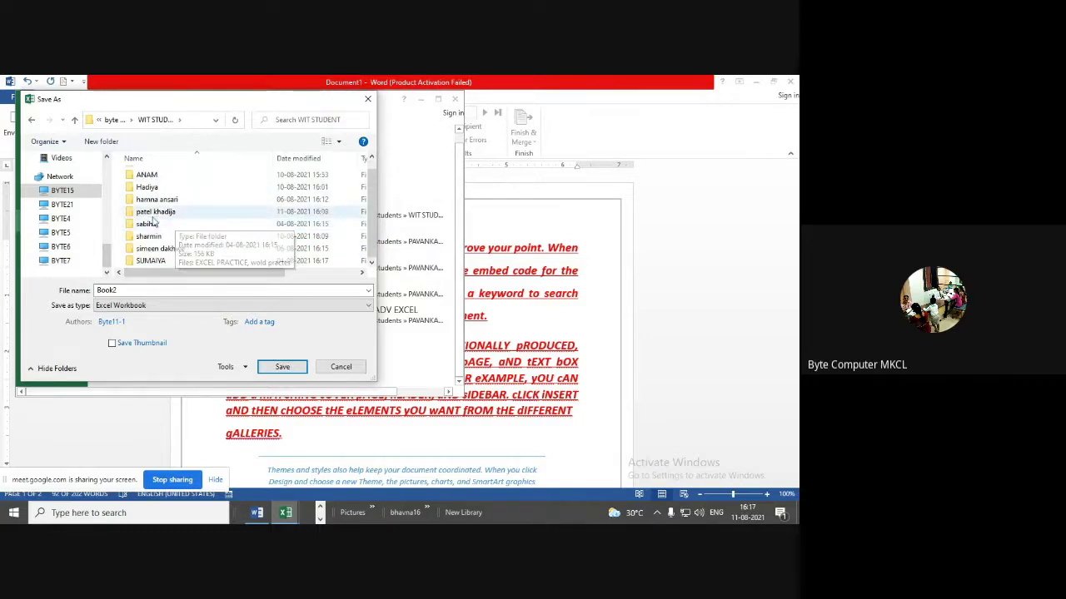
pyautogui.doubleClick(154, 223)
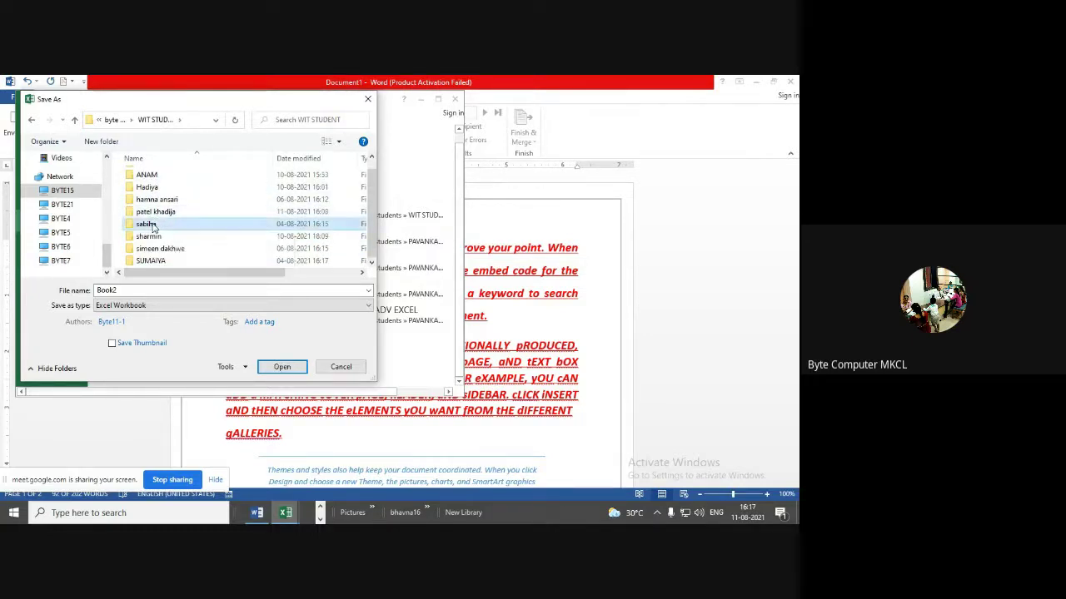
pyautogui.doubleClick(122, 290)
pyautogui.write('PR')
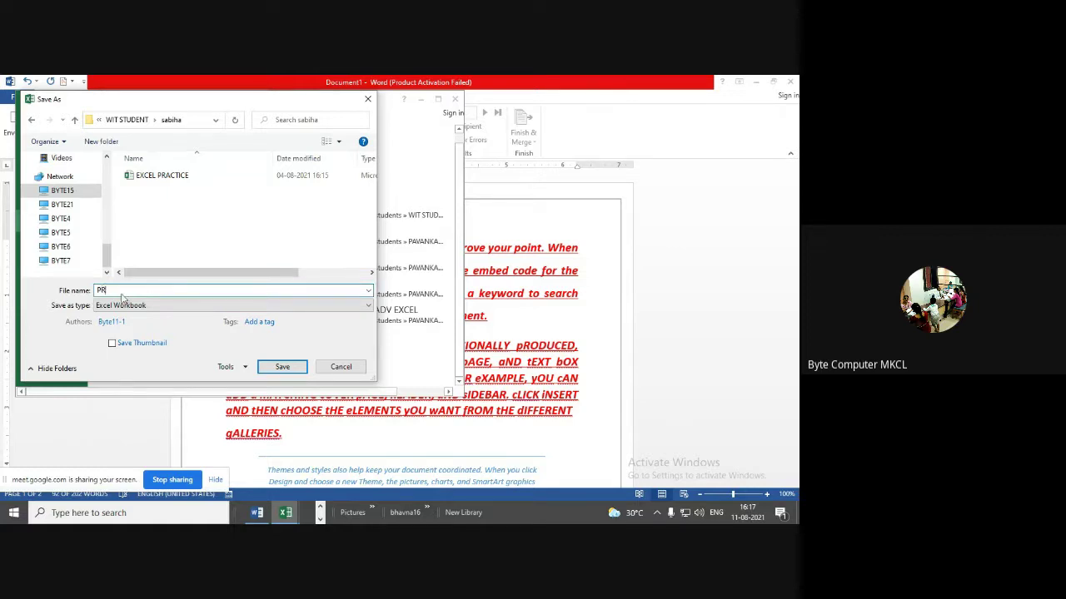
pyautogui.write('ACTICE')
pyautogui.click(282, 367)
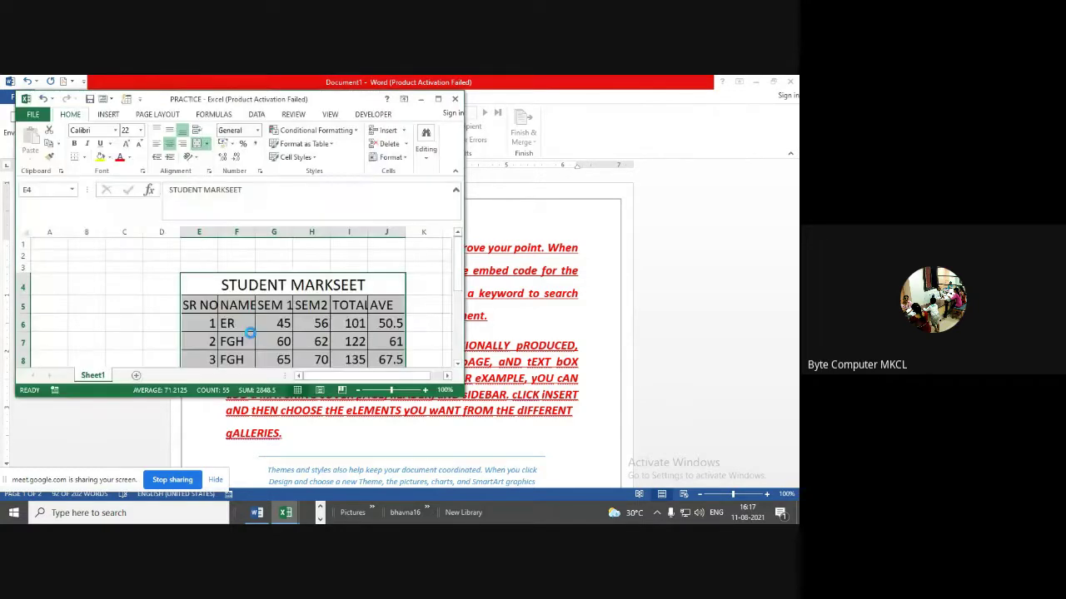
# Clear the average values under the AVE heading from J6 down, then save and close the PRACTICE workbook
pyautogui.moveTo(390, 324); pyautogui.dragTo(409, 421)
pyautogui.press('Delete')
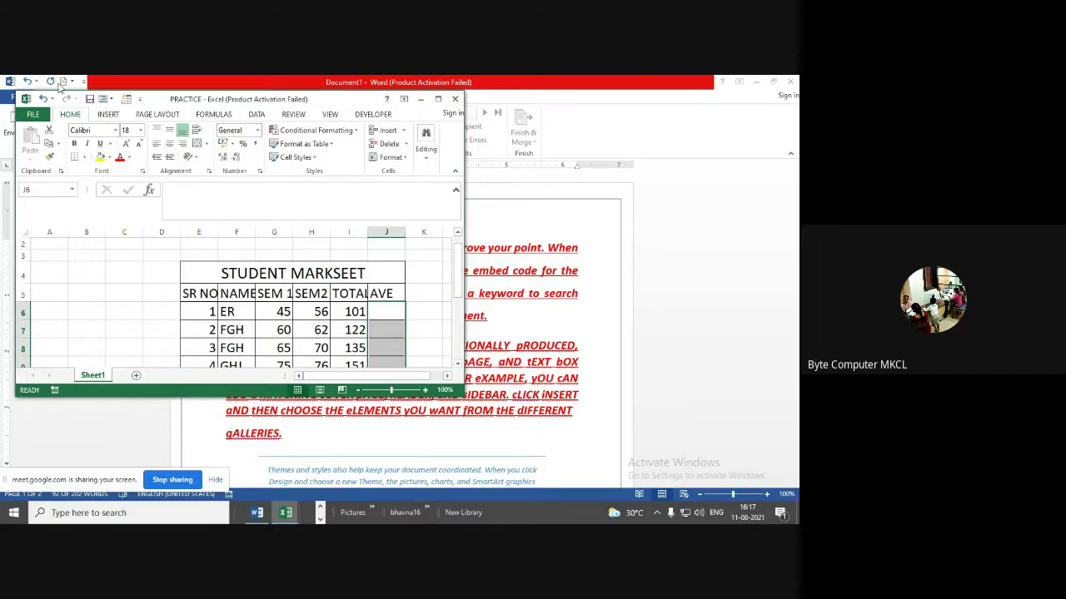
pyautogui.click(89, 99)
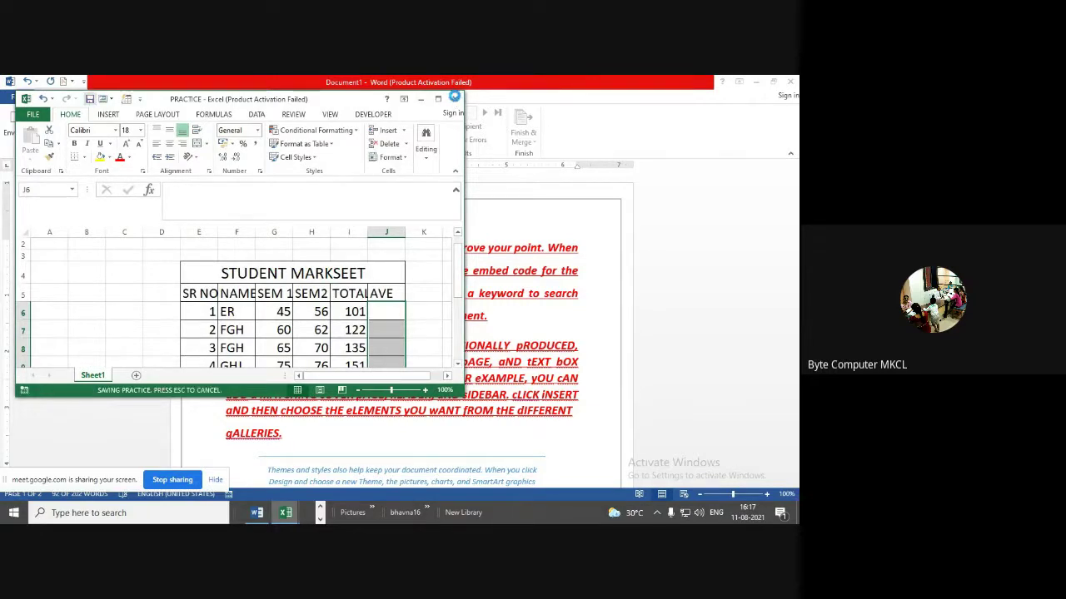
pyautogui.click(454, 99)
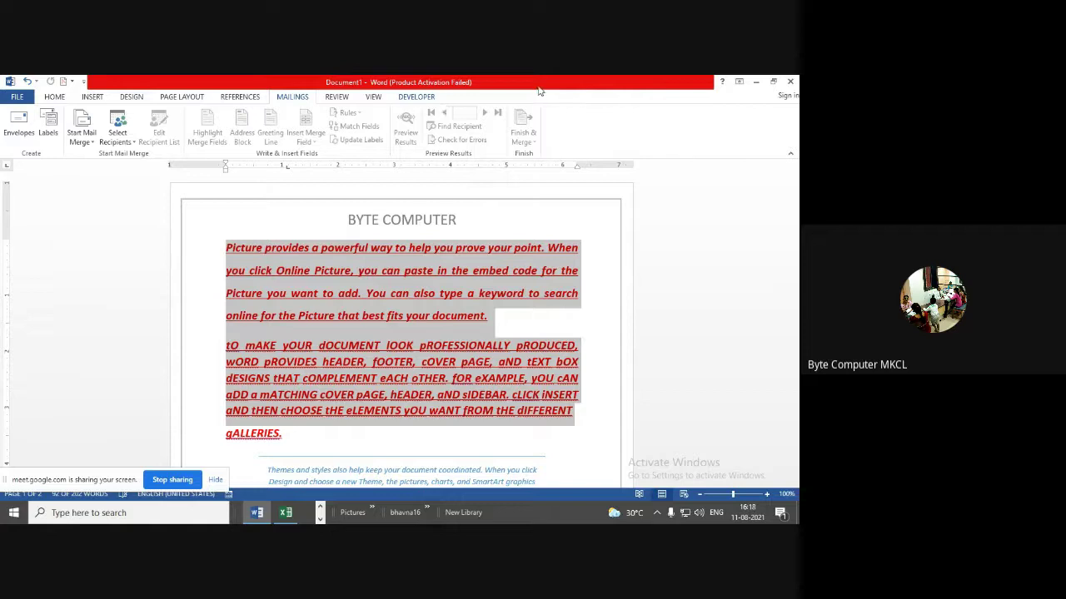
# Close the Word document Document1 without saving its changes and dismiss the Windows error message
pyautogui.click(790, 81)
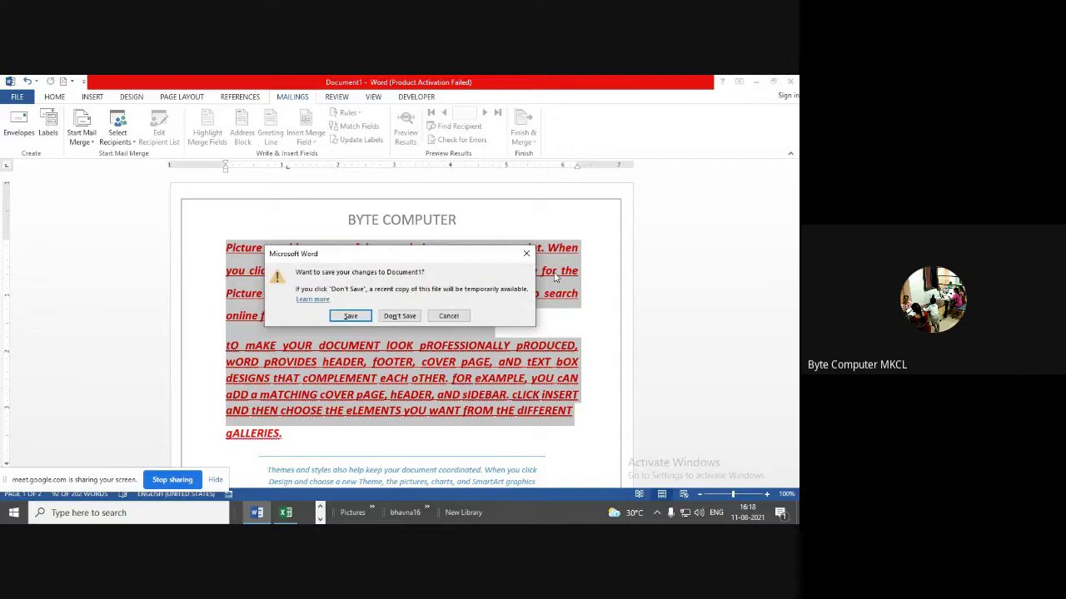
pyautogui.click(407, 317)
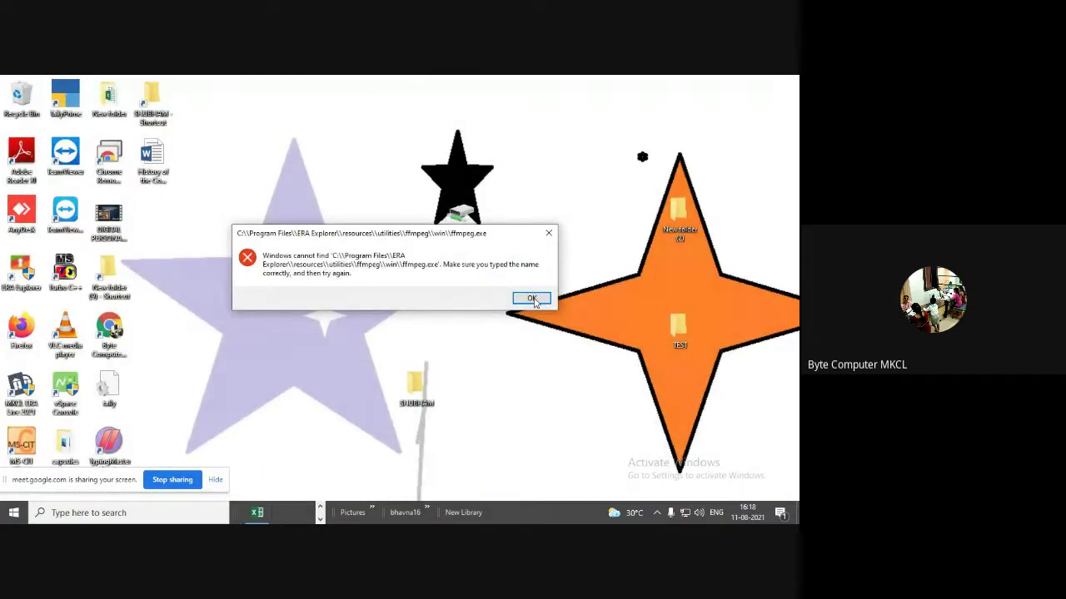
pyautogui.click(537, 300)
# Switch back to the Book1 workbook in Excel and insert a 2-D clustered column chart from the NAME, SEM 1 and SEM2 data in G4:I12
pyautogui.moveTo(254, 514)
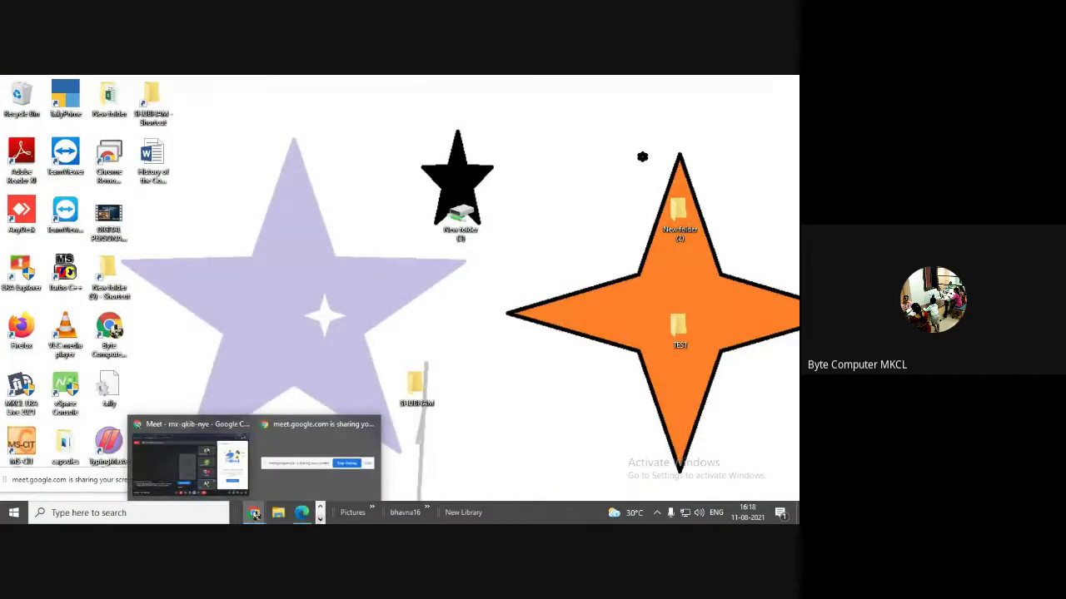
pyautogui.scroll(-1, 257, 515)
pyautogui.click(259, 514)
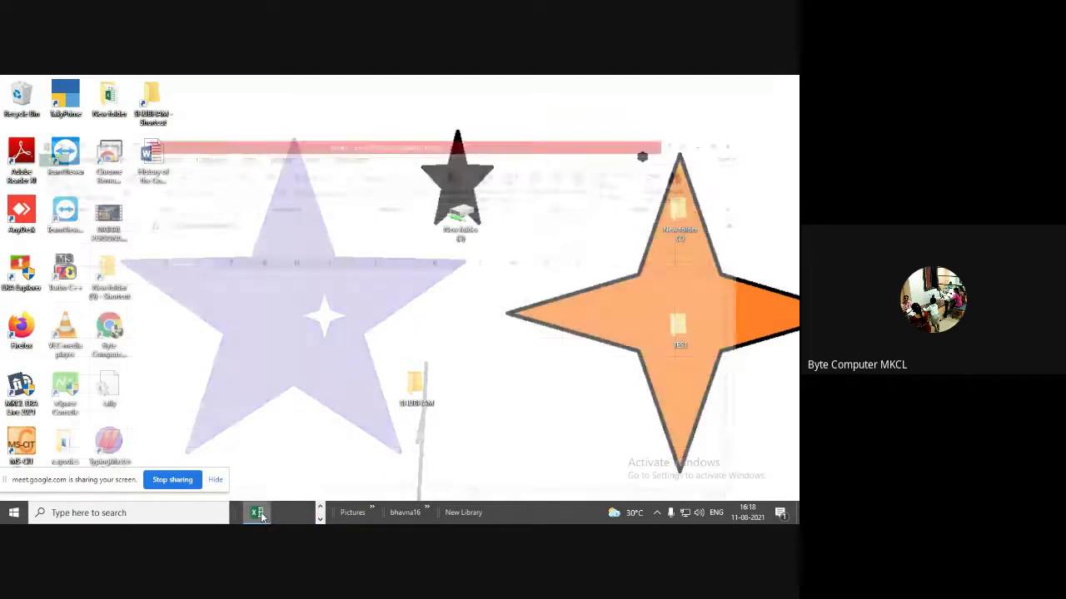
pyautogui.click(591, 271)
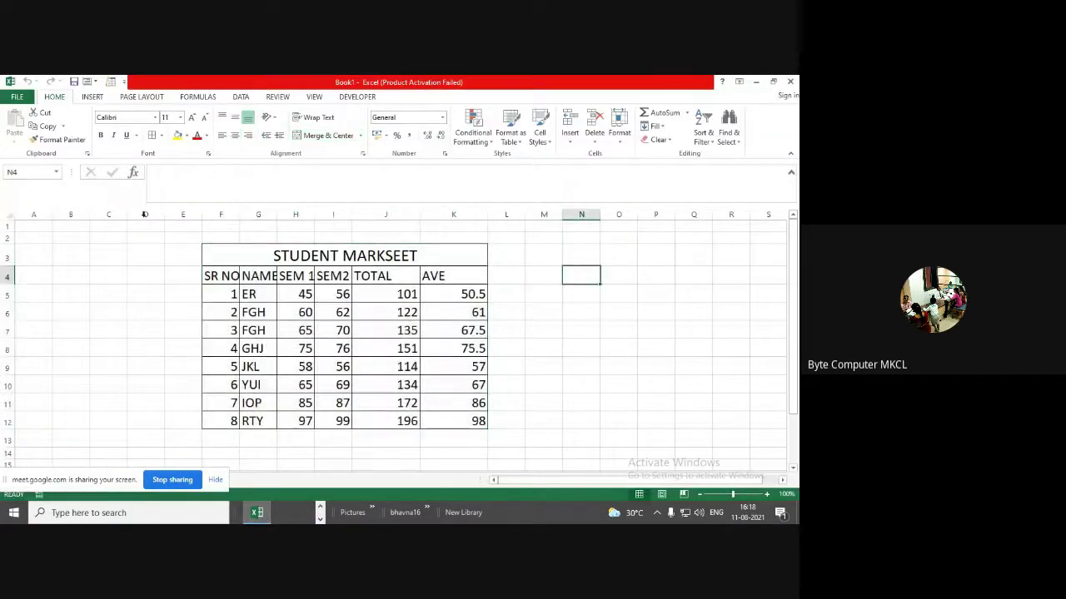
pyautogui.moveTo(248, 276); pyautogui.dragTo(343, 422)
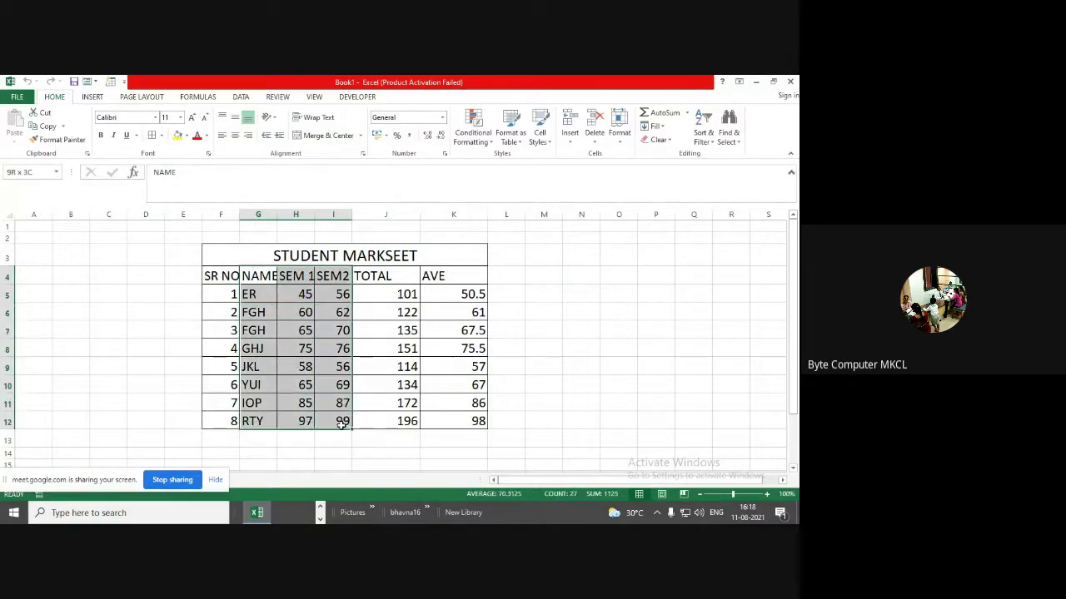
pyautogui.click(95, 98)
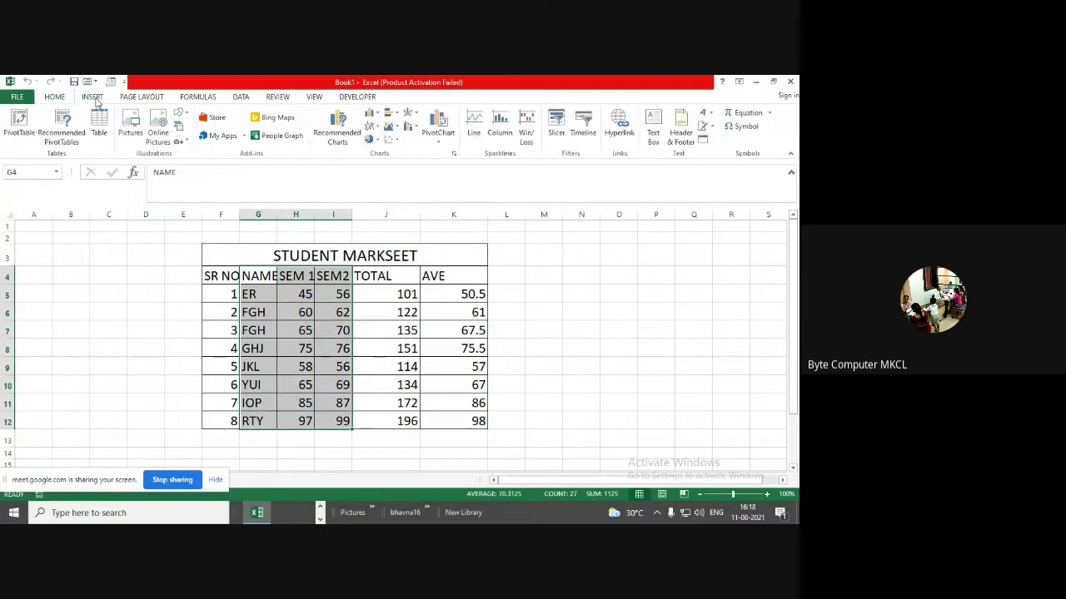
pyautogui.click(382, 117)
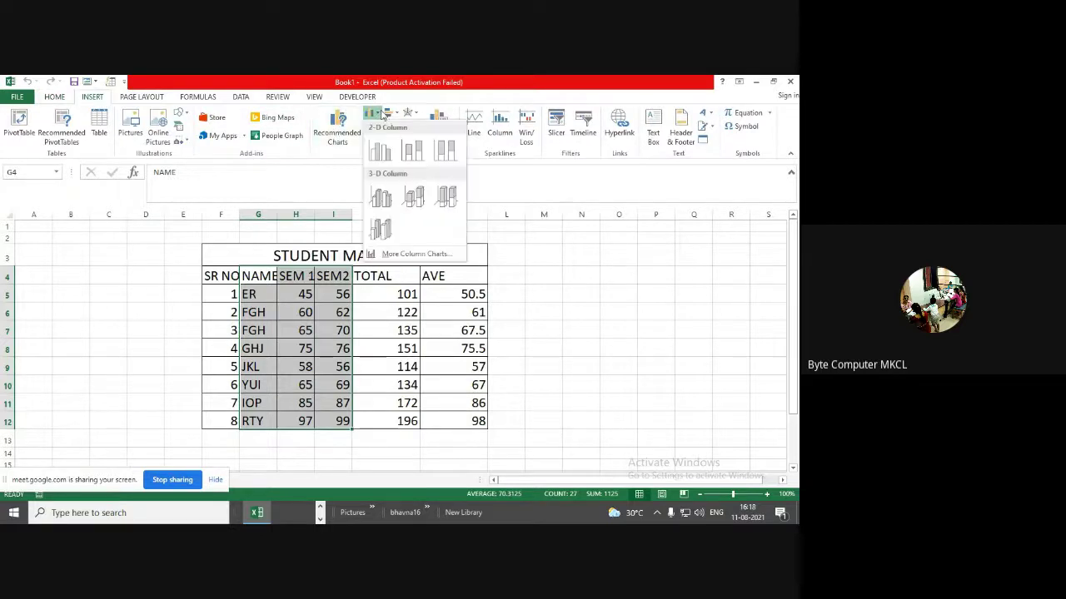
pyautogui.click(381, 154)
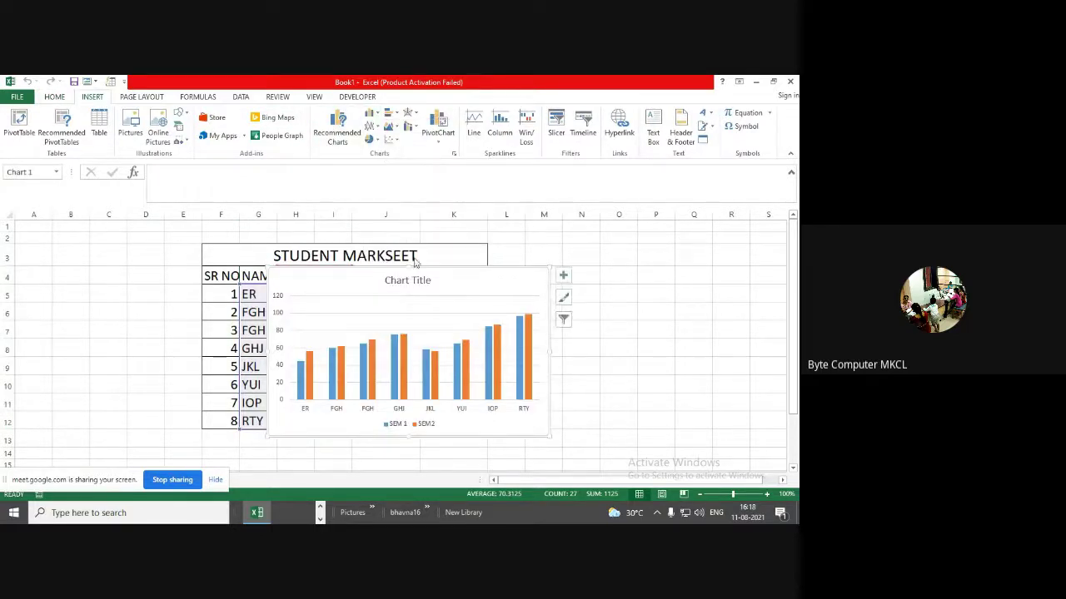
# Move the column chart beside the marks table, starting at column L, and shrink it to end within column Q
pyautogui.moveTo(385, 266)
pyautogui.mouseDown()
pyautogui.moveTo(474, 275)
pyautogui.moveTo(519, 264)
pyautogui.moveTo(294, 435)
pyautogui.moveTo(660, 241)
pyautogui.moveTo(622, 232)
pyautogui.mouseUp()
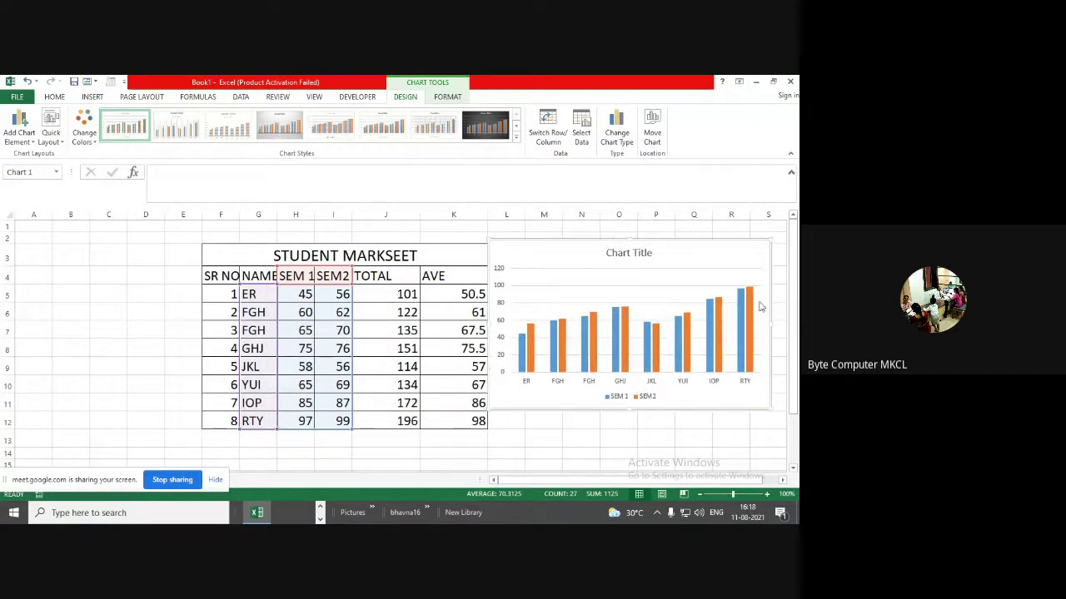
pyautogui.moveTo(768, 241); pyautogui.dragTo(714, 262)
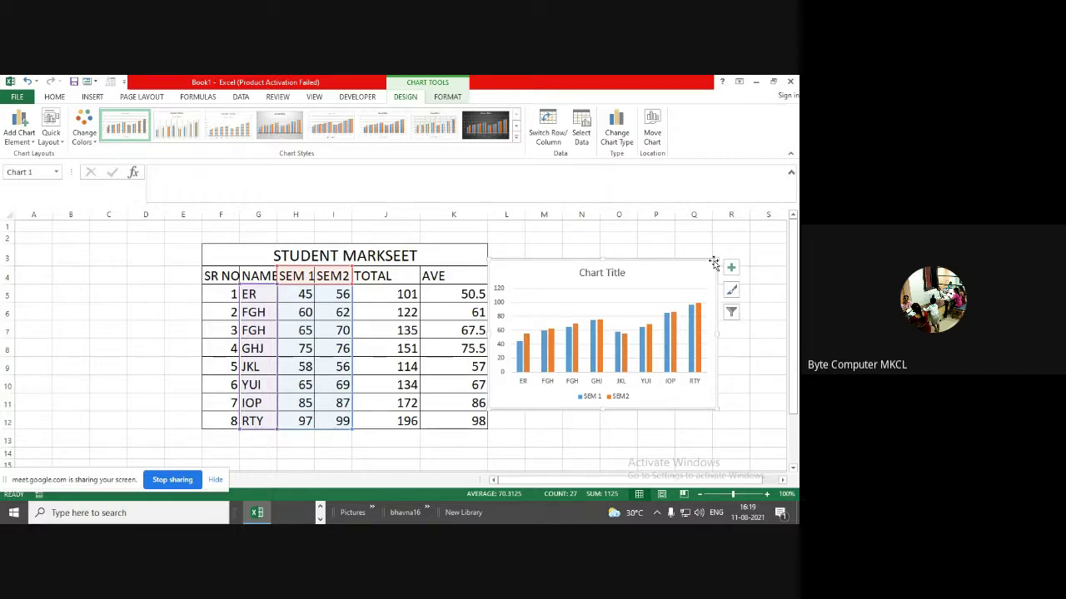
pyautogui.click(596, 438)
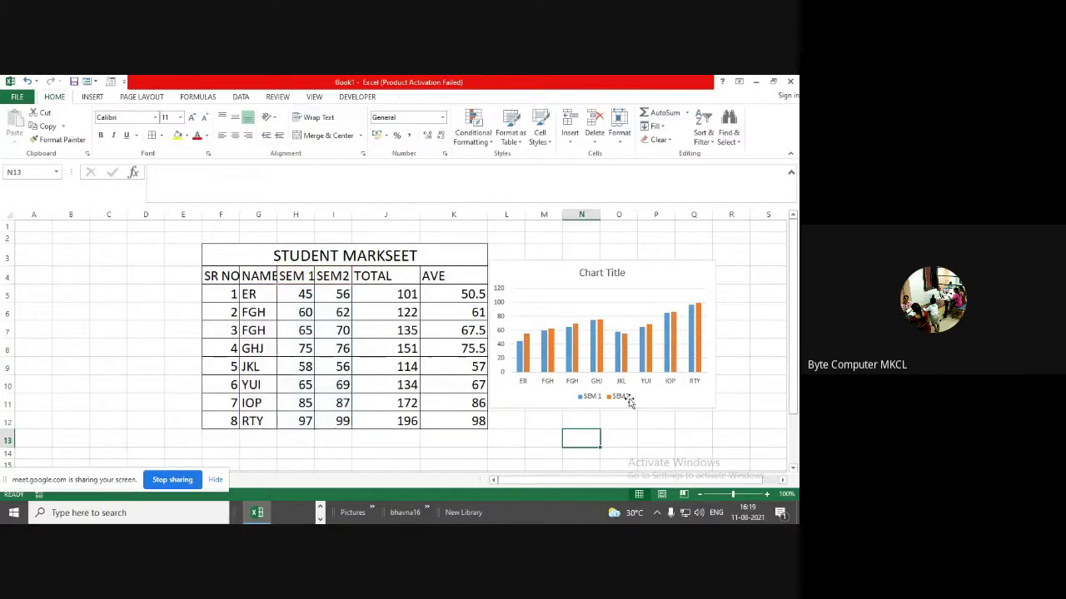
pyautogui.click(588, 281)
pyautogui.click(681, 239)
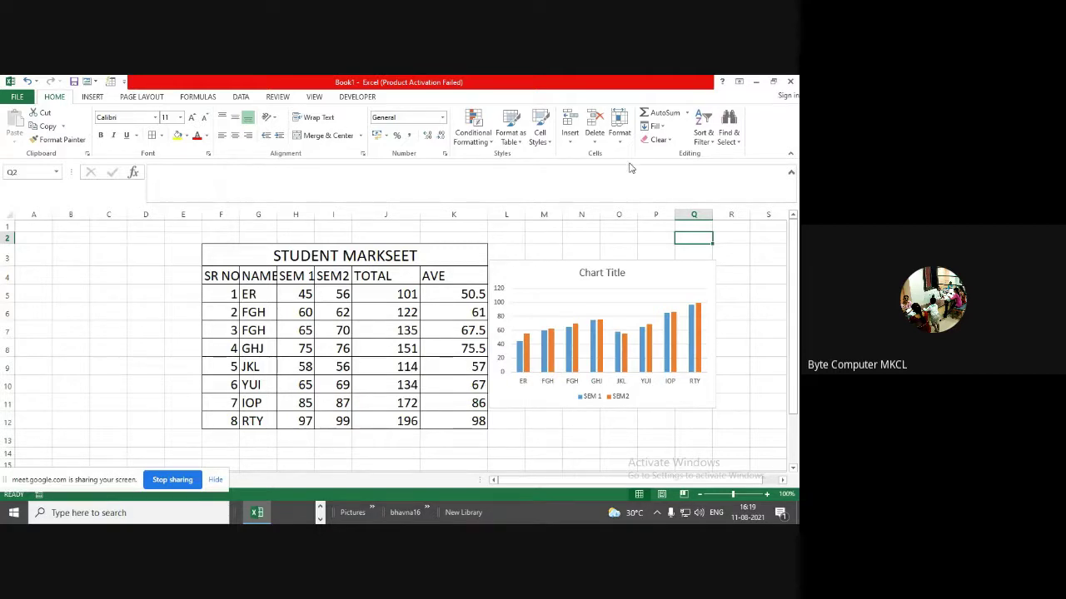
# Insert a 2-D pie chart of the TOTAL column J4:J12, shrink it and place it directly below the column chart
pyautogui.click(93, 97)
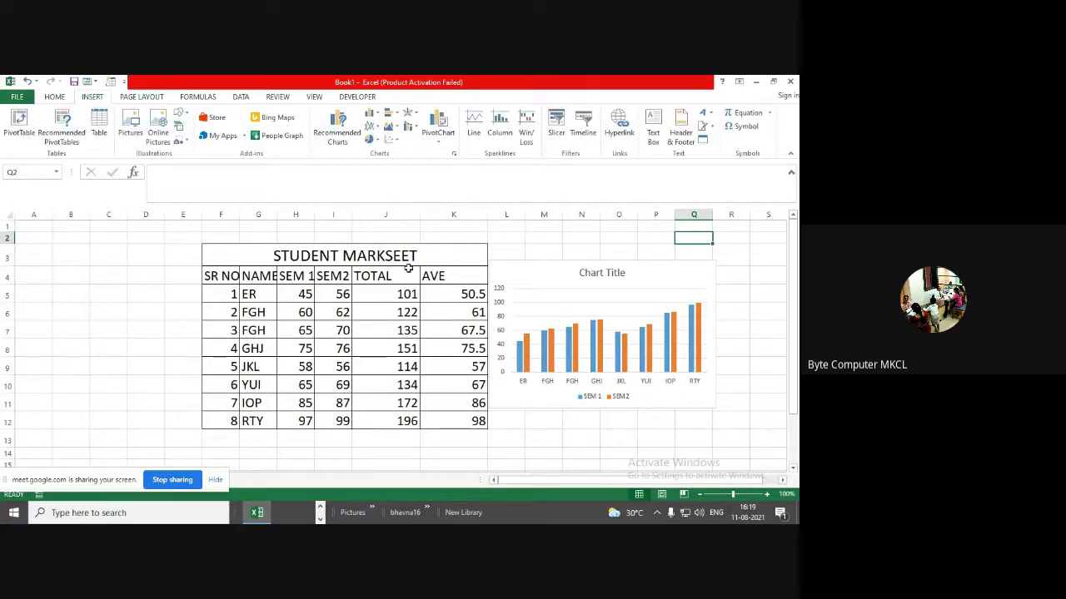
pyautogui.moveTo(406, 275); pyautogui.dragTo(405, 423)
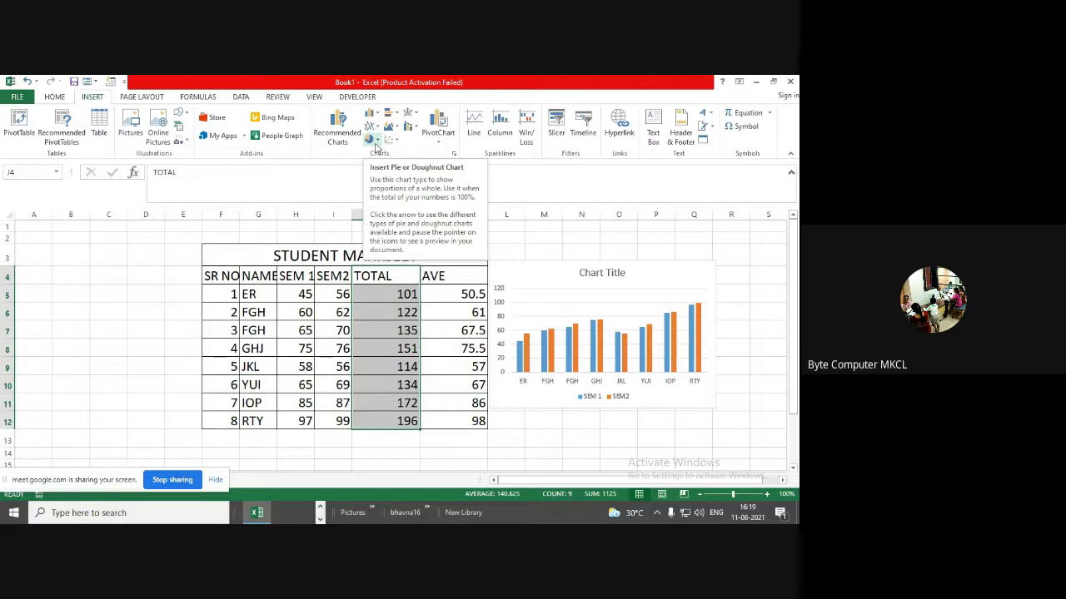
pyautogui.click(377, 141)
pyautogui.click(377, 169)
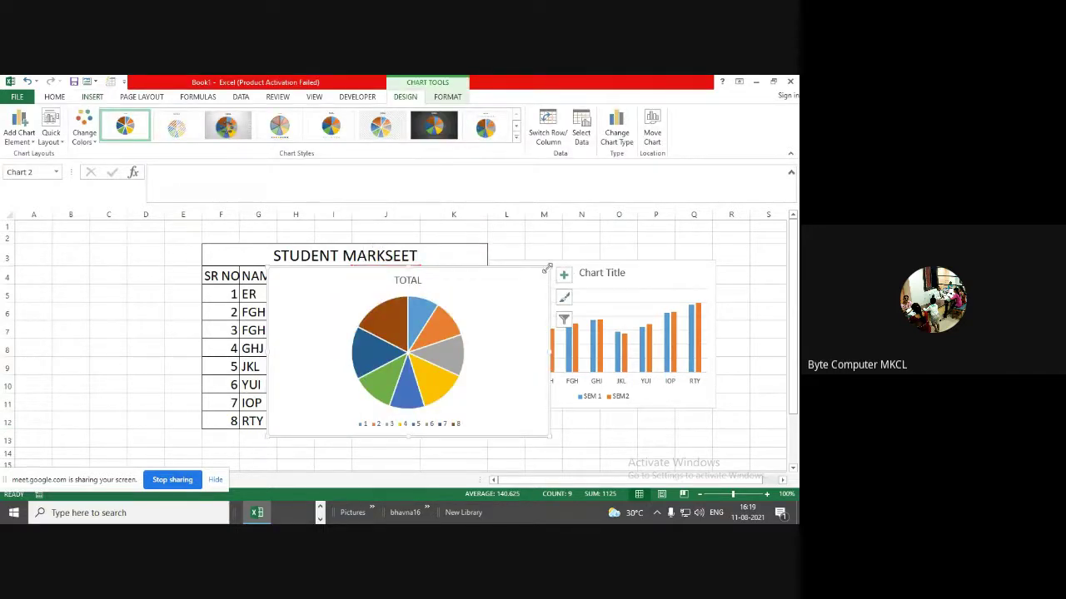
pyautogui.moveTo(547, 268); pyautogui.dragTo(464, 273)
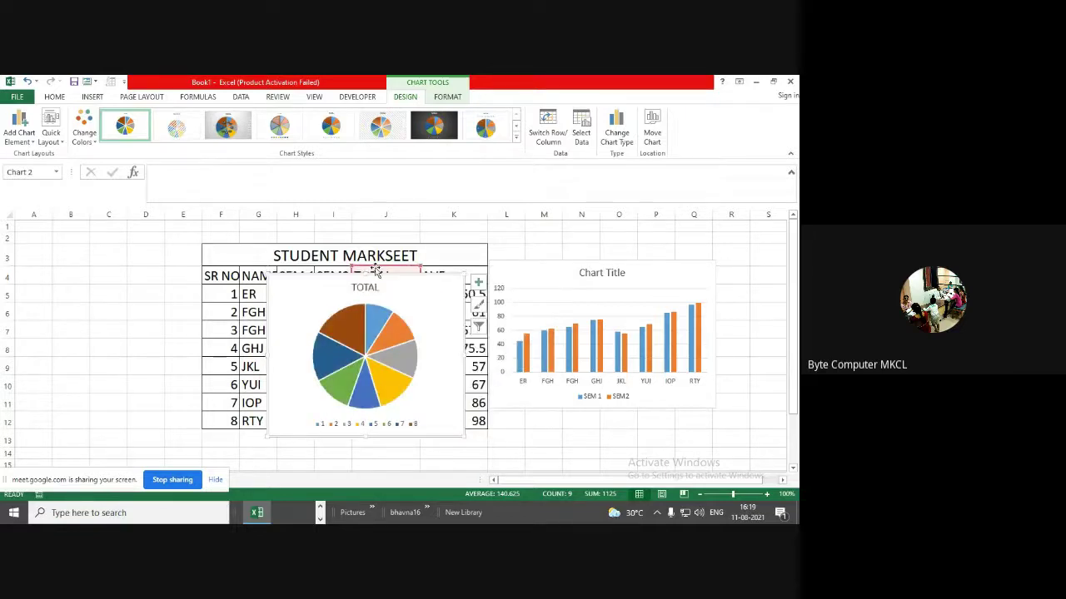
pyautogui.moveTo(375, 274); pyautogui.dragTo(593, 404)
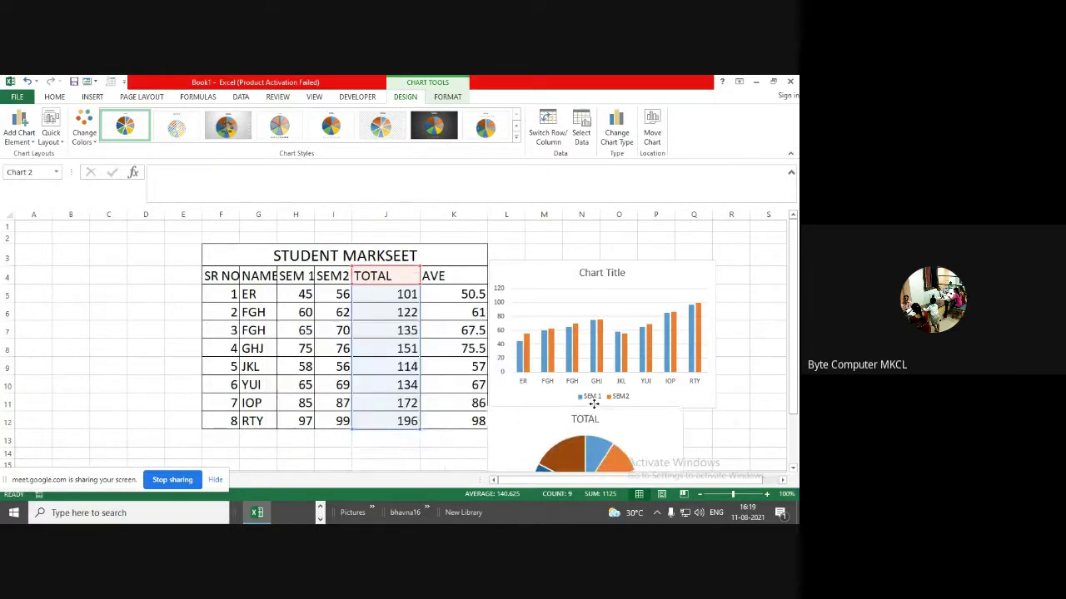
pyautogui.click(725, 296)
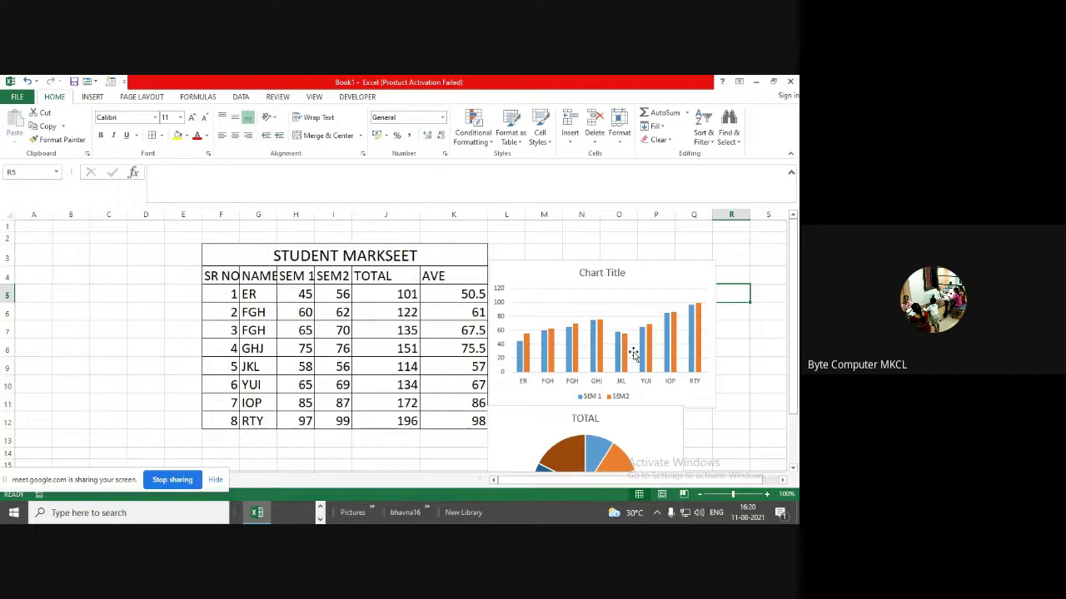
pyautogui.click(523, 263)
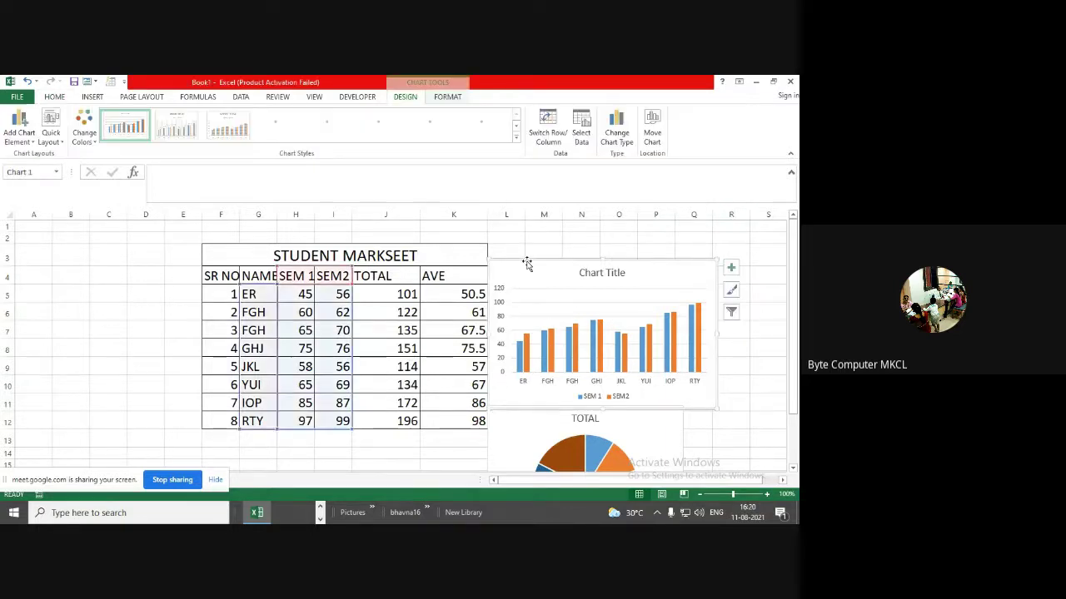
pyautogui.scroll(-2, 95, 288)
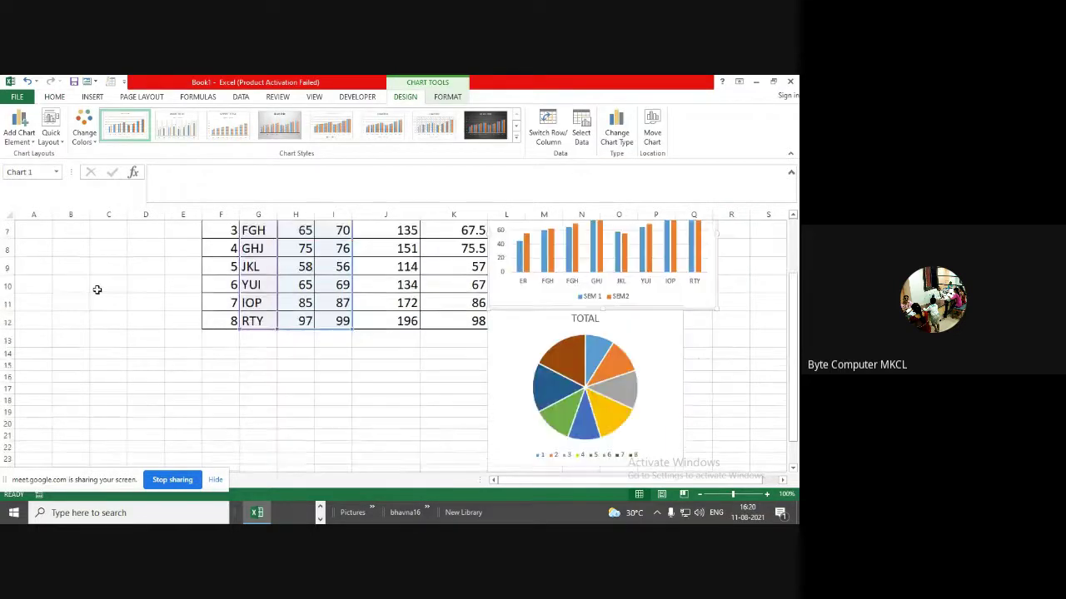
pyautogui.scroll(2, 195, 302)
pyautogui.click(93, 100)
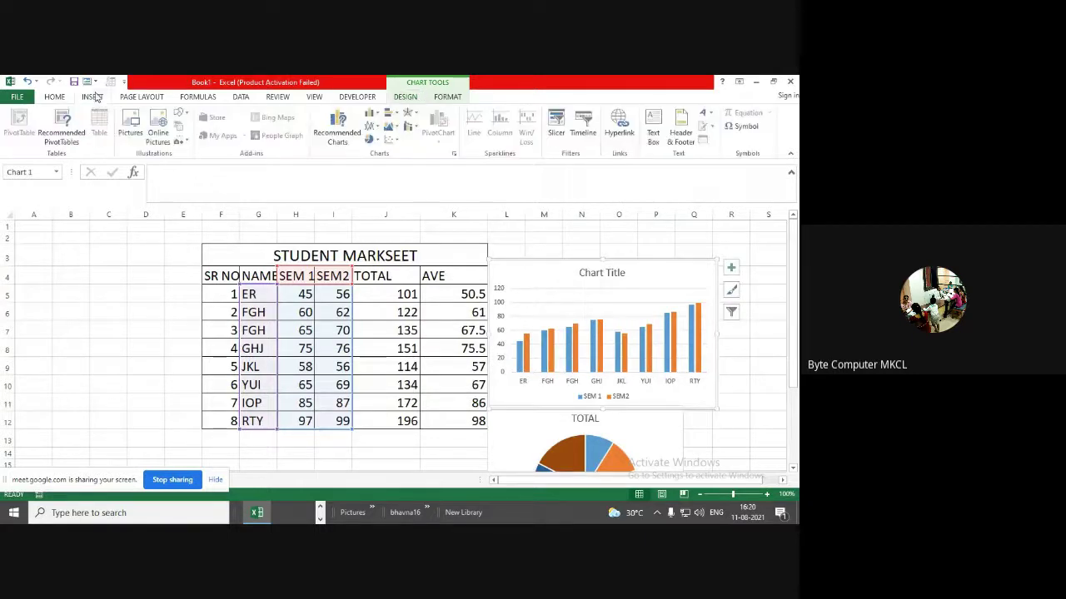
pyautogui.click(162, 105)
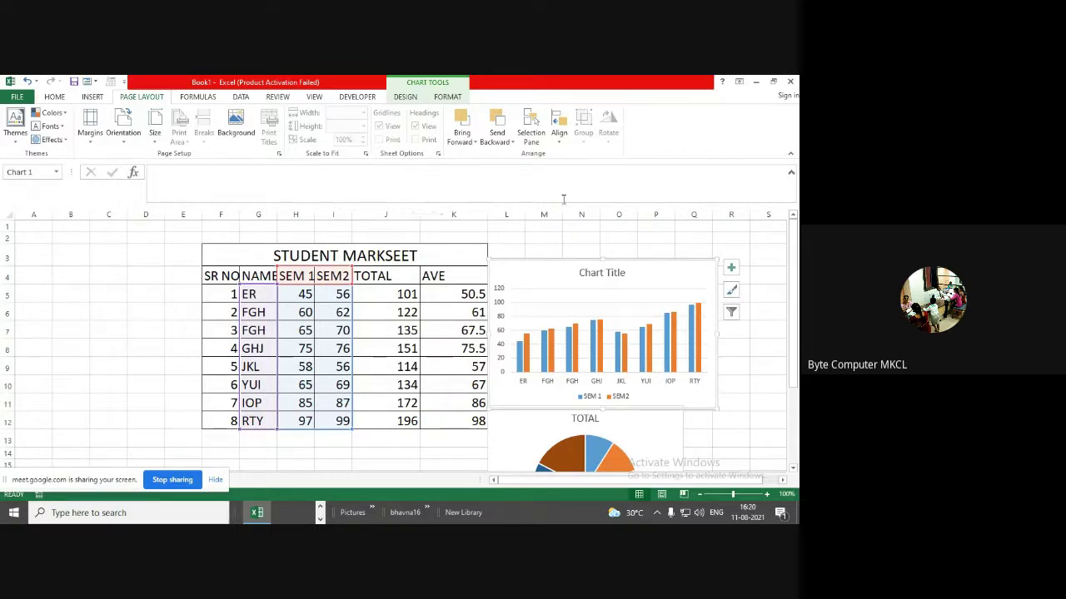
pyautogui.click(95, 98)
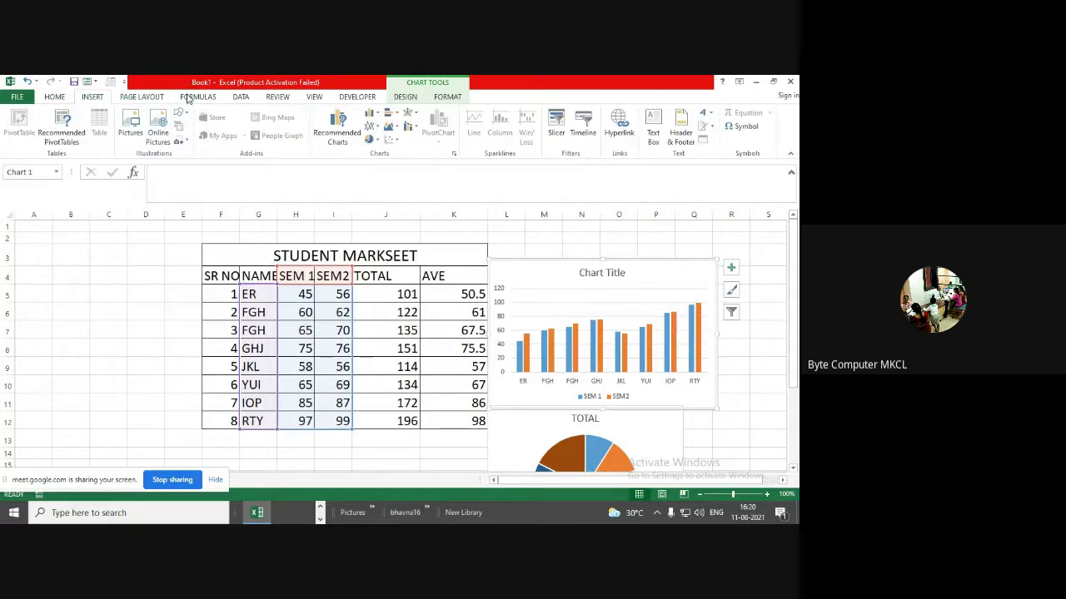
# Move the column chart clear of column L and enter the heading RESULT in L4 beside AVE
pyautogui.click(189, 97)
pyautogui.moveTo(542, 262); pyautogui.dragTo(641, 248)
pyautogui.click(499, 281)
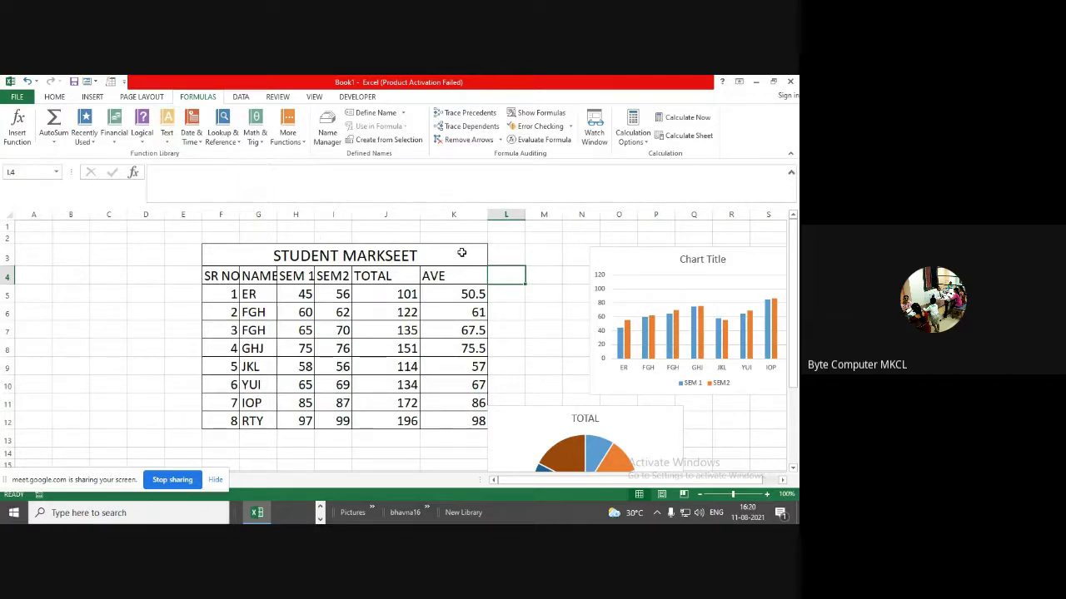
pyautogui.write('RESULT')
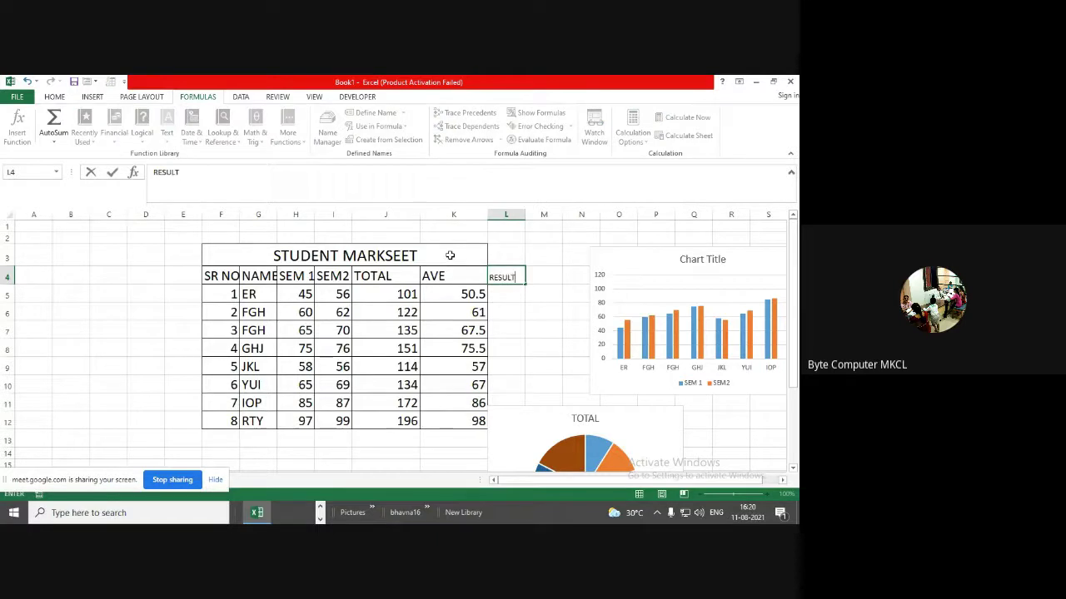
pyautogui.click(508, 292)
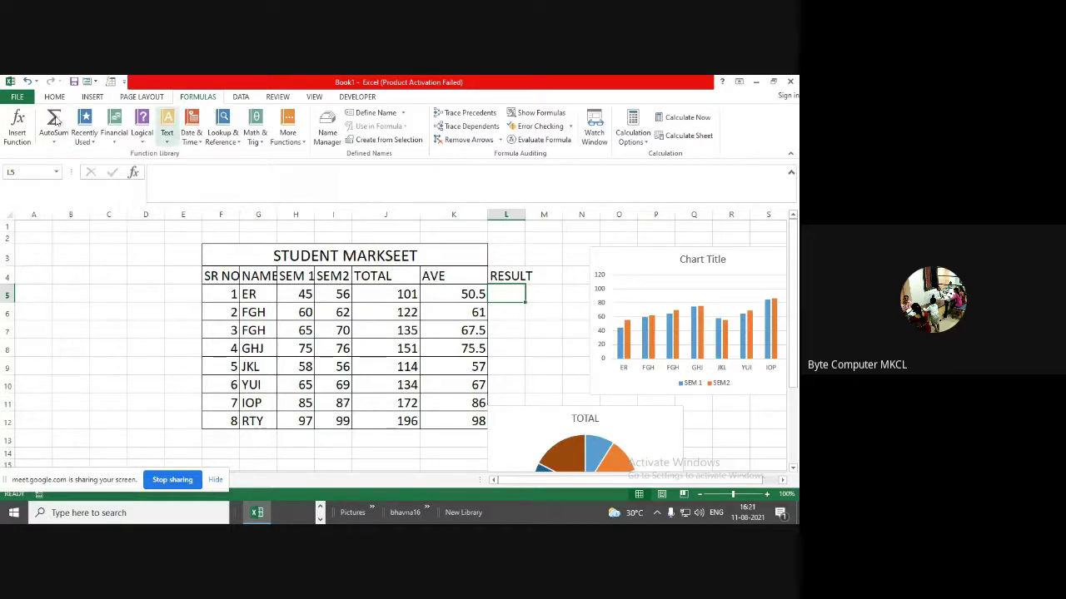
pyautogui.click(19, 131)
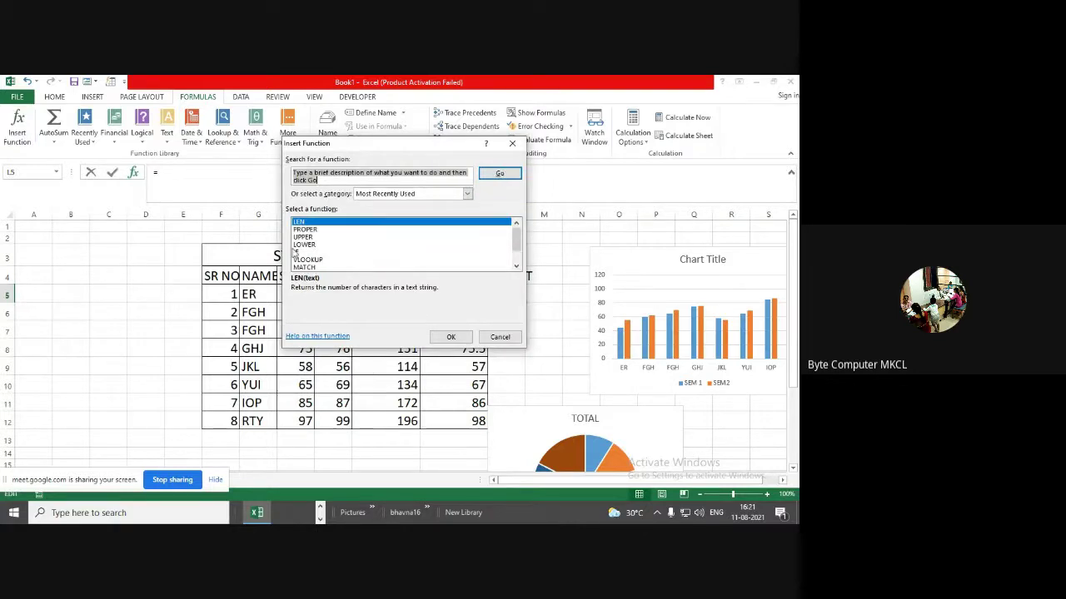
pyautogui.click(296, 252)
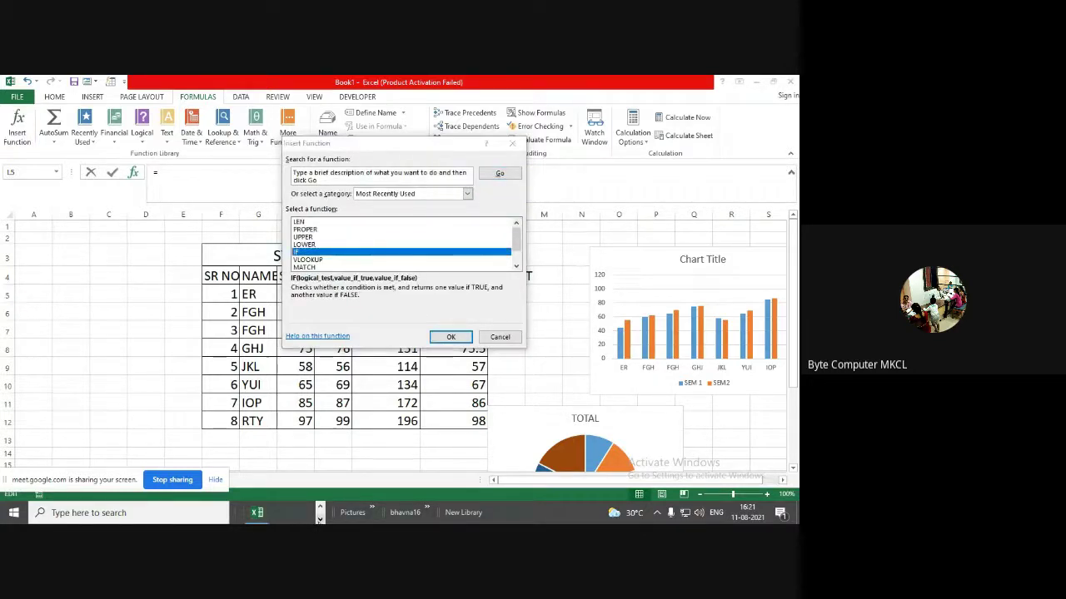
pyautogui.click(321, 506)
pyautogui.moveTo(255, 513)
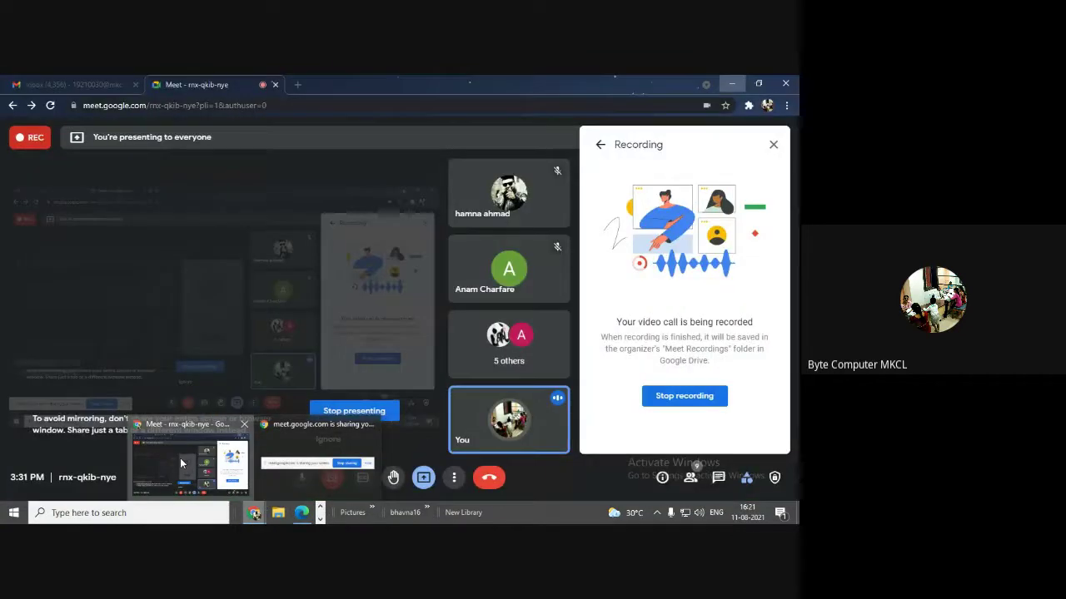
pyautogui.click(180, 458)
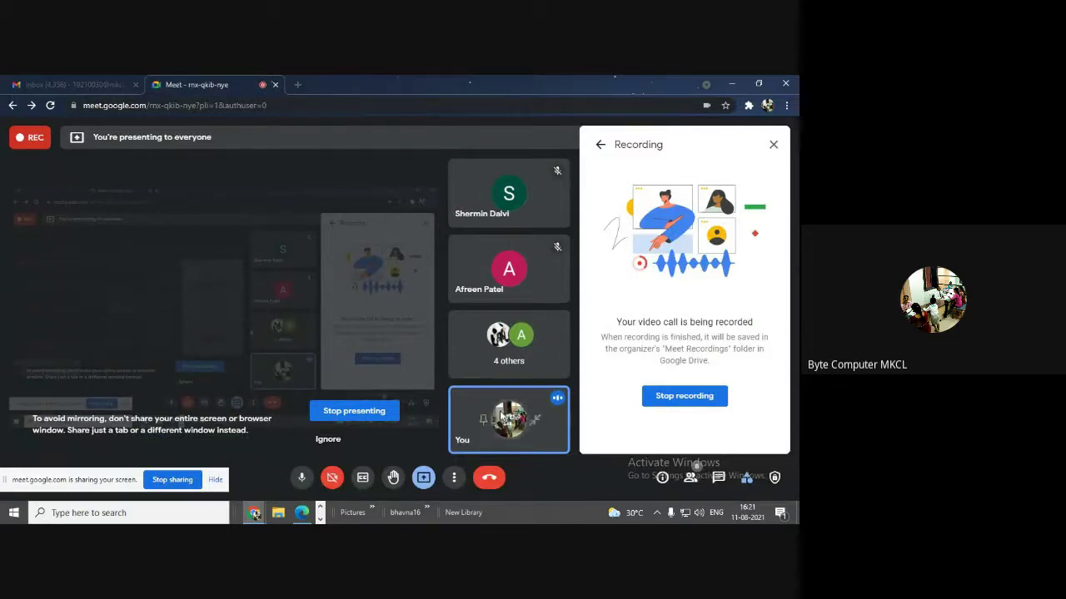
pyautogui.click(732, 84)
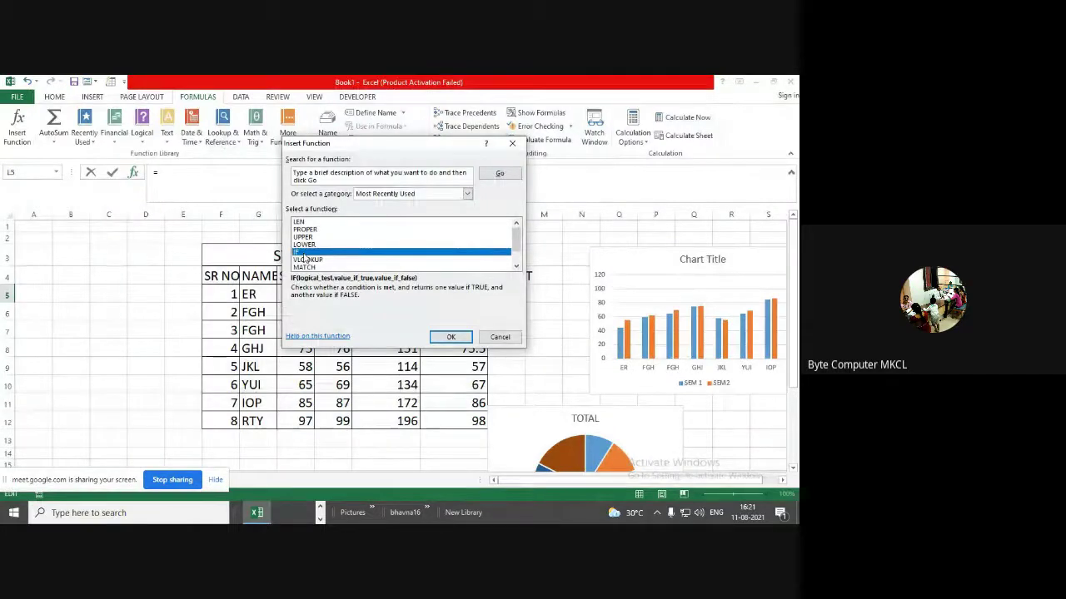
pyautogui.click(512, 143)
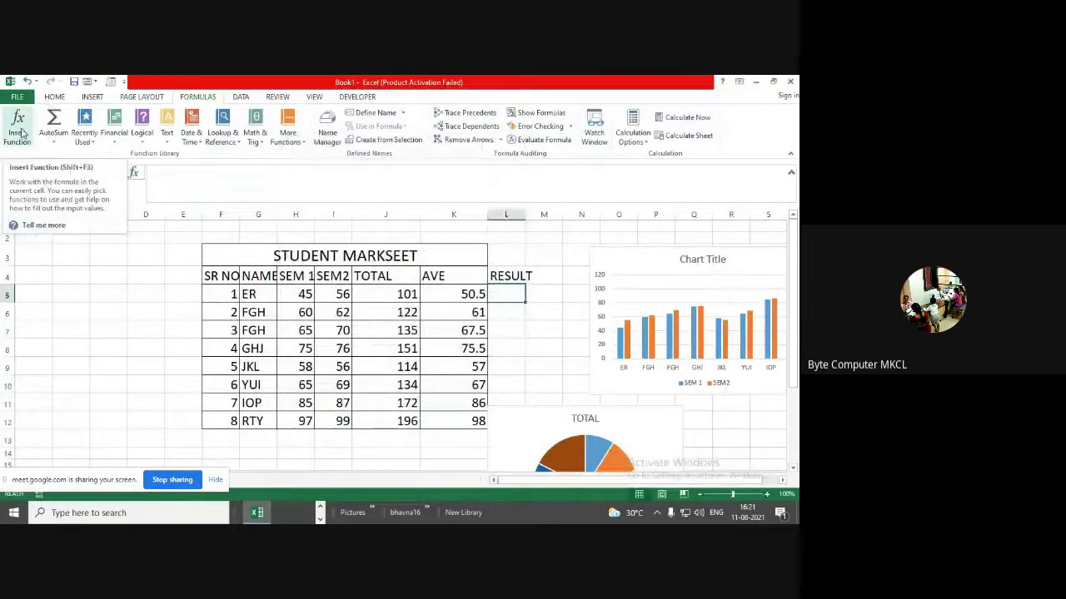
# Insert an IF function in L5 with the logical test J5>120
pyautogui.click(25, 133)
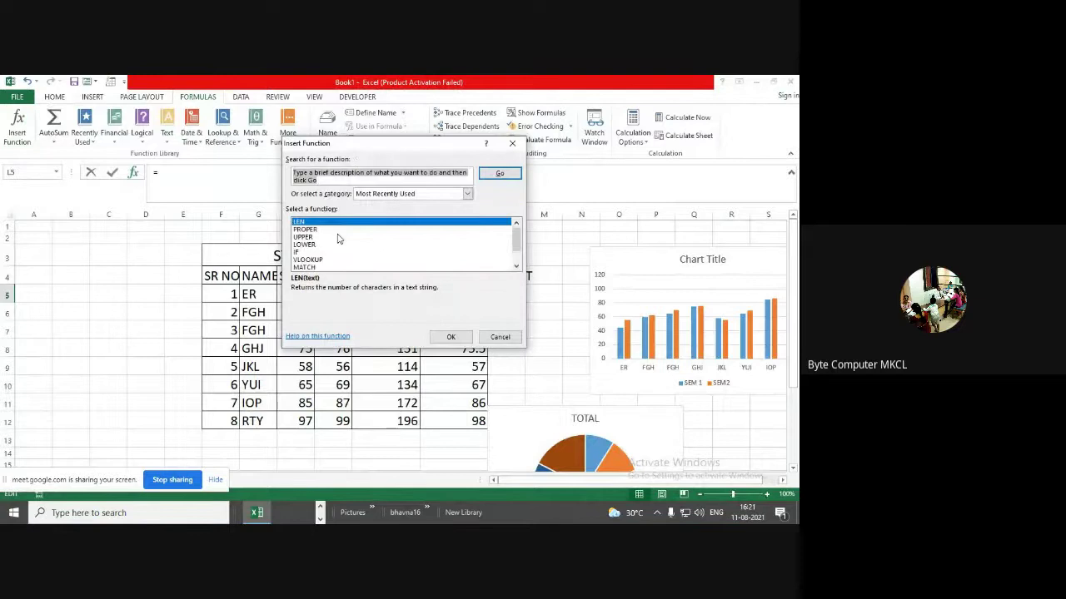
pyautogui.click(297, 251)
pyautogui.click(440, 334)
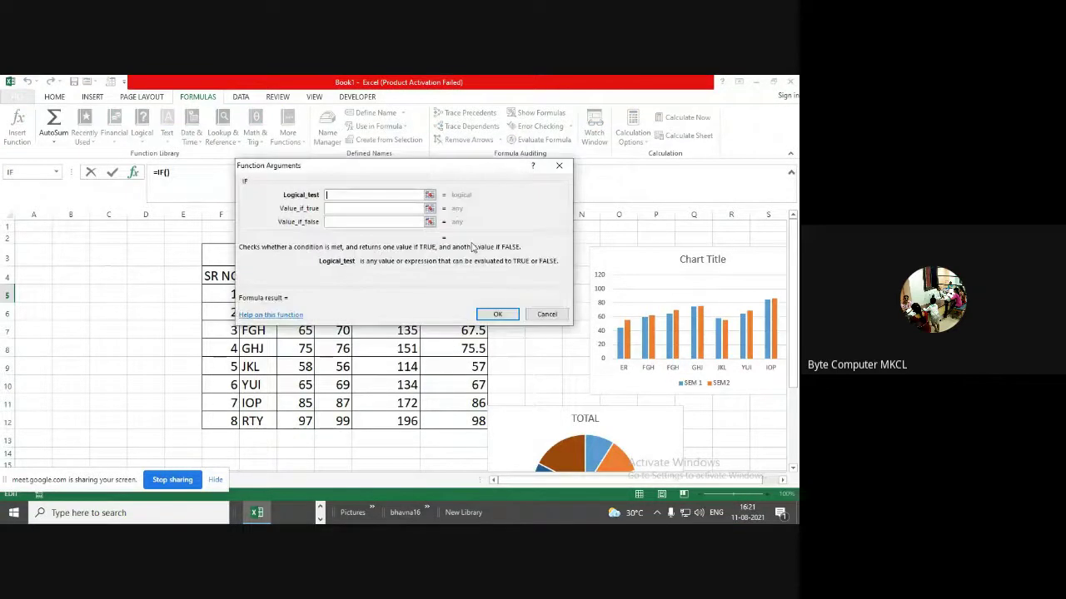
pyautogui.moveTo(445, 171); pyautogui.dragTo(212, 138)
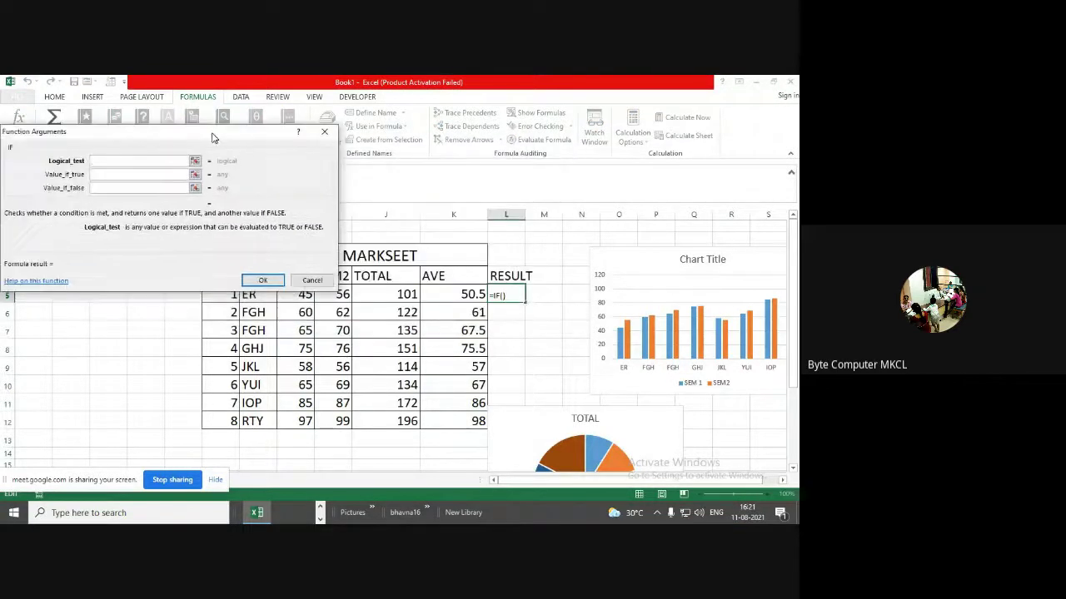
pyautogui.click(376, 297)
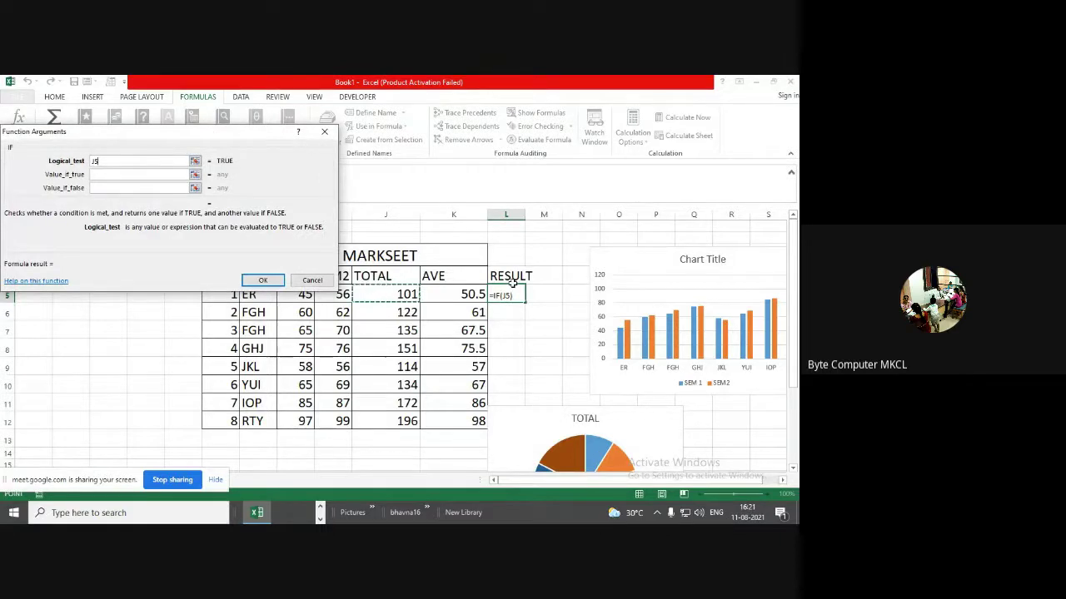
pyautogui.press('F8')
pyautogui.press('BackSpace')
pyautogui.press('BackSpace')
pyautogui.press('BackSpace')
pyautogui.write('>')
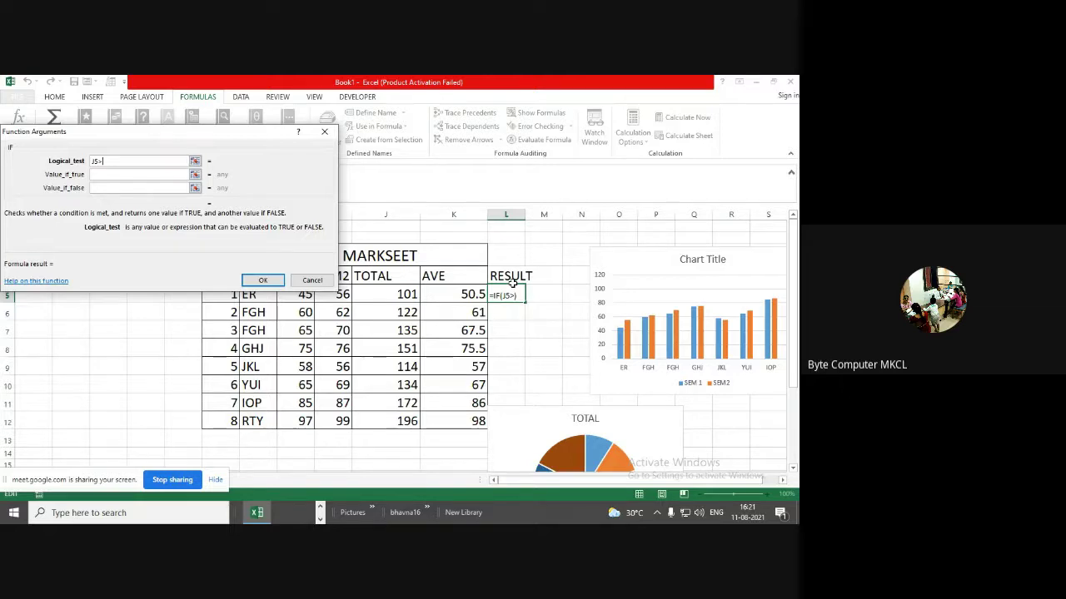
pyautogui.write('120')
# Complete the L5 IF formula with "PASS" if true and "FAIL" if false, and fill it down to L12
pyautogui.click(151, 175)
pyautogui.write('PASS')
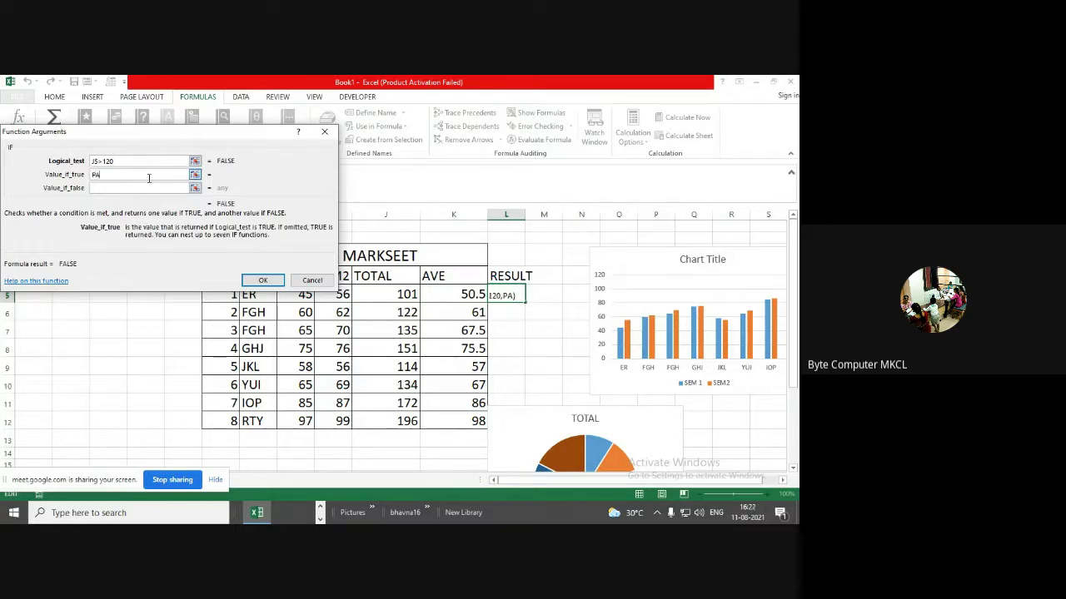
pyautogui.click(144, 186)
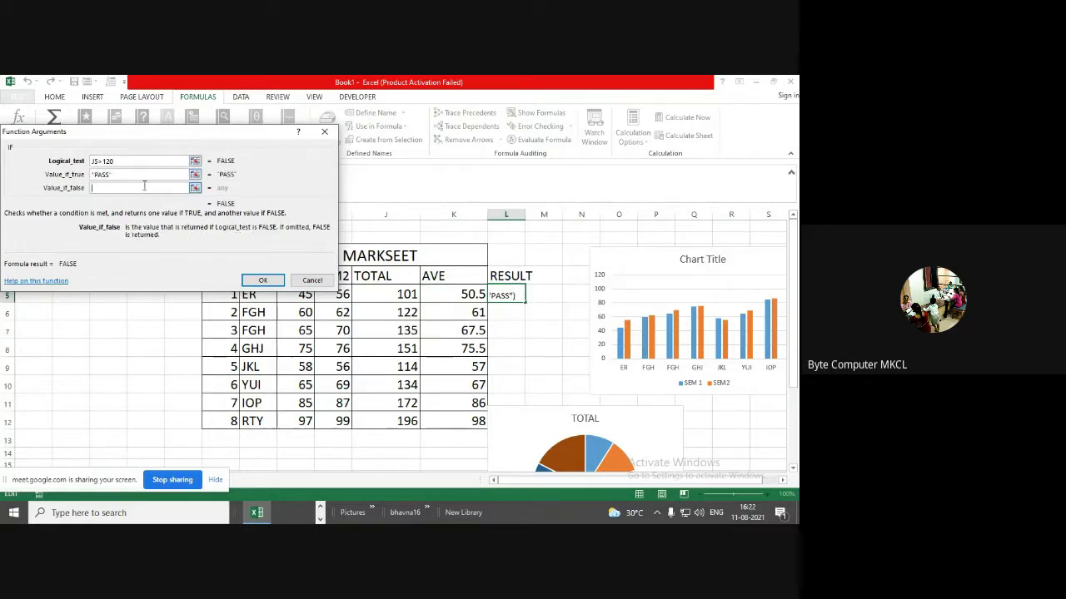
pyautogui.write('FAIL')
pyautogui.click(265, 280)
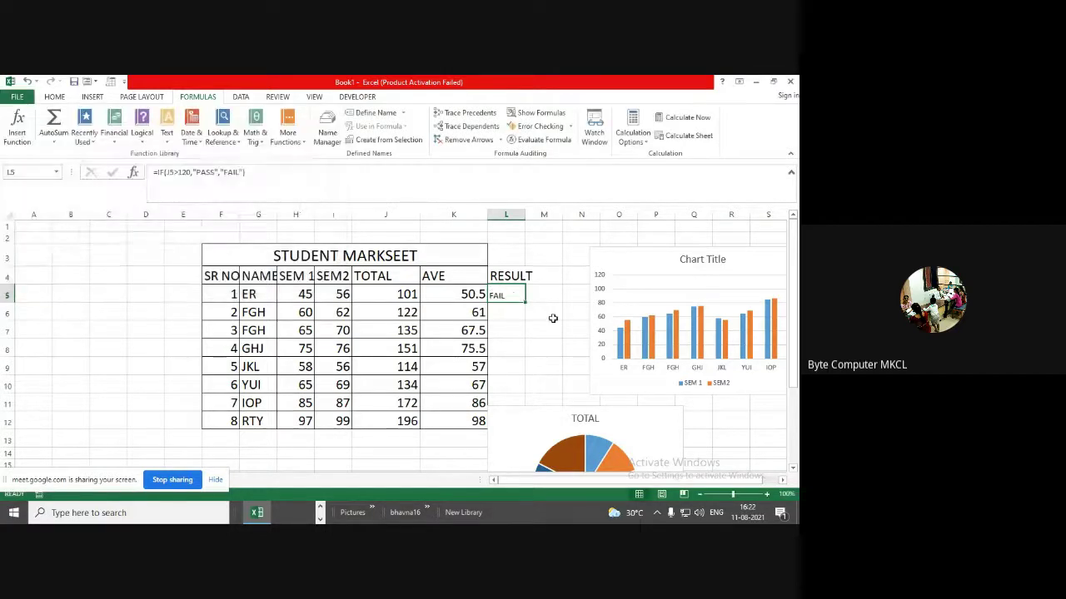
pyautogui.moveTo(526, 303); pyautogui.dragTo(654, 402)
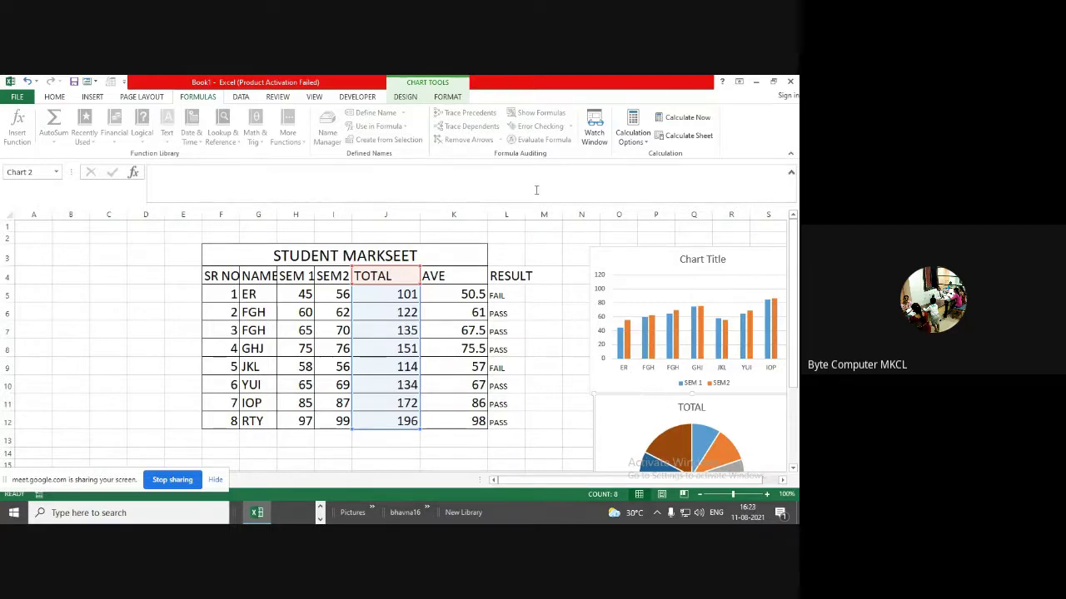
# Clear the RESULT formulas in L5:L12
pyautogui.moveTo(508, 295); pyautogui.dragTo(513, 420)
pyautogui.press('Delete')
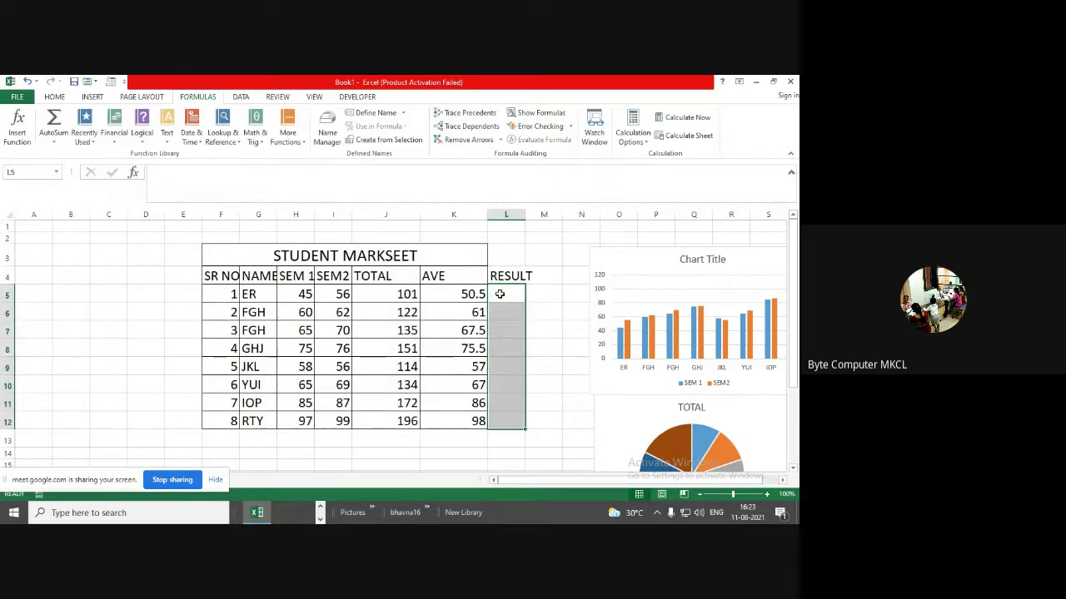
# Insert a fresh IF function in L5 that tests whether the student's total is above 120 (J5>120)
pyautogui.click(506, 295)
pyautogui.click(18, 123)
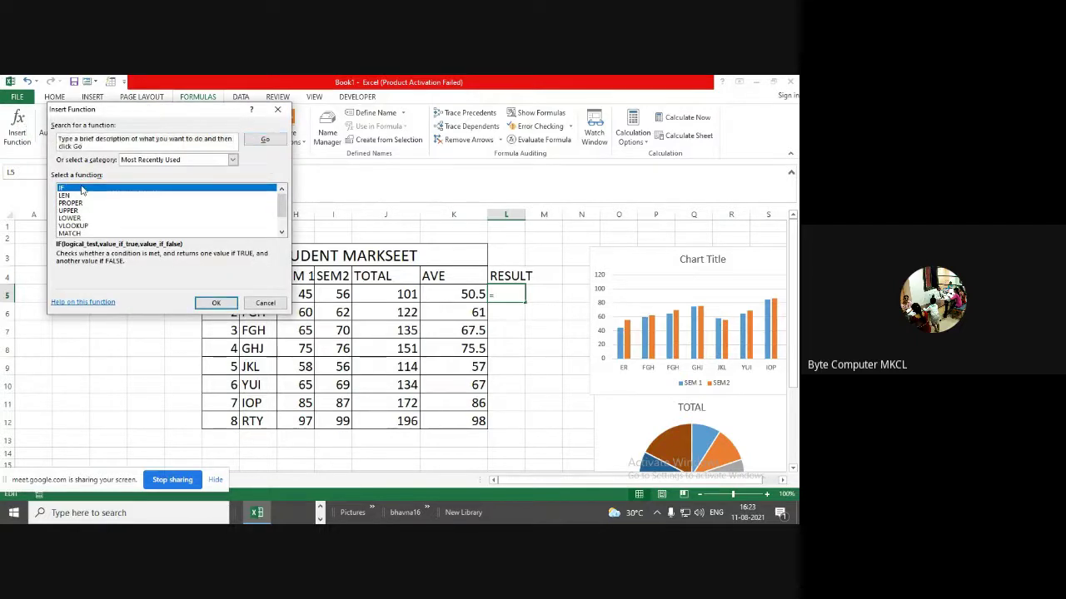
pyautogui.click(210, 302)
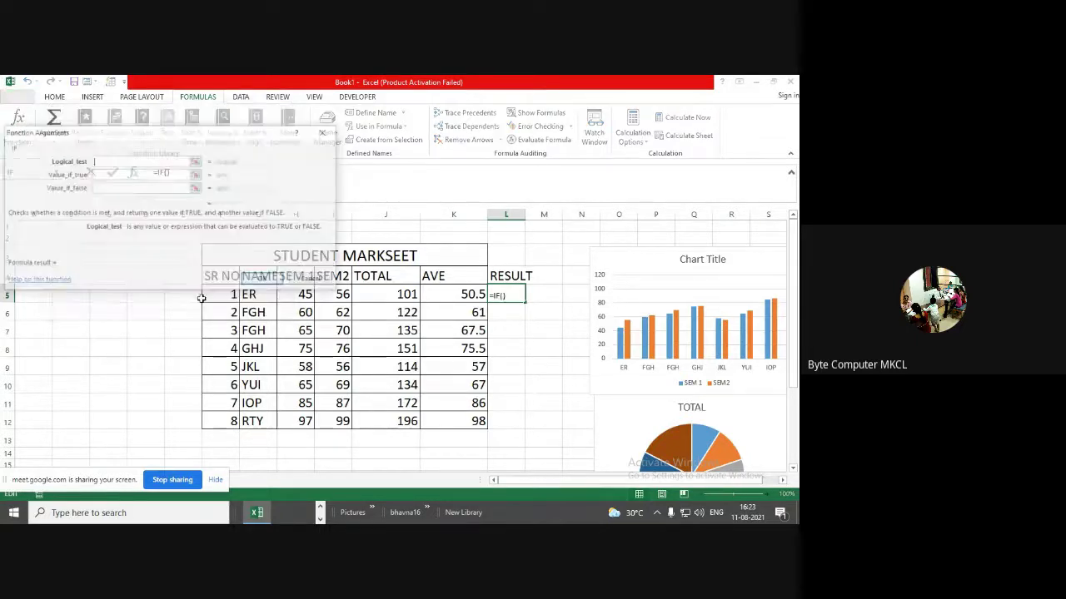
pyautogui.click(379, 297)
pyautogui.write('>')
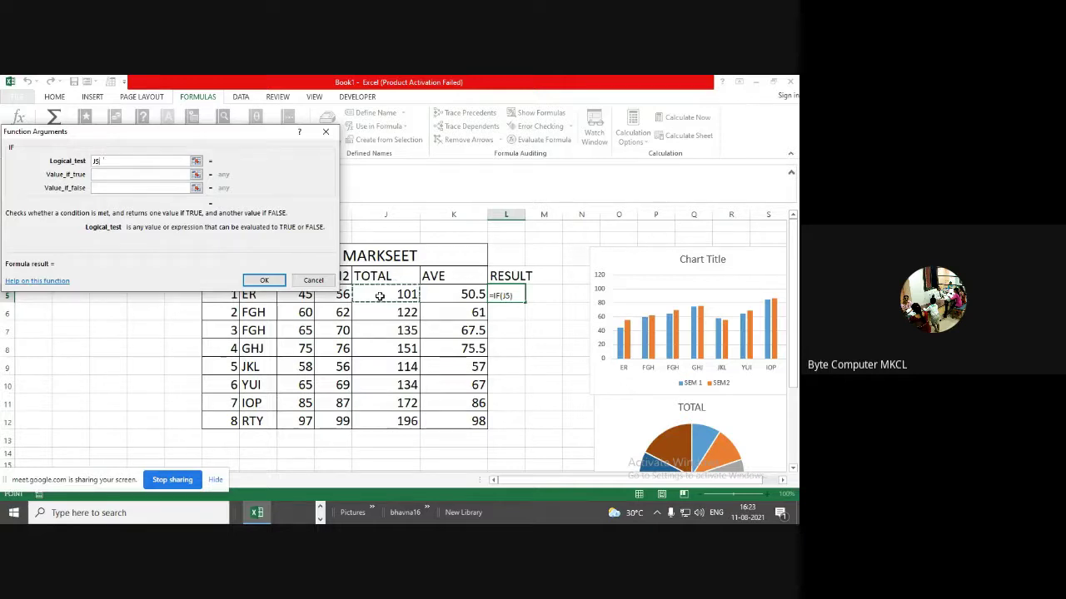
pyautogui.write('120')
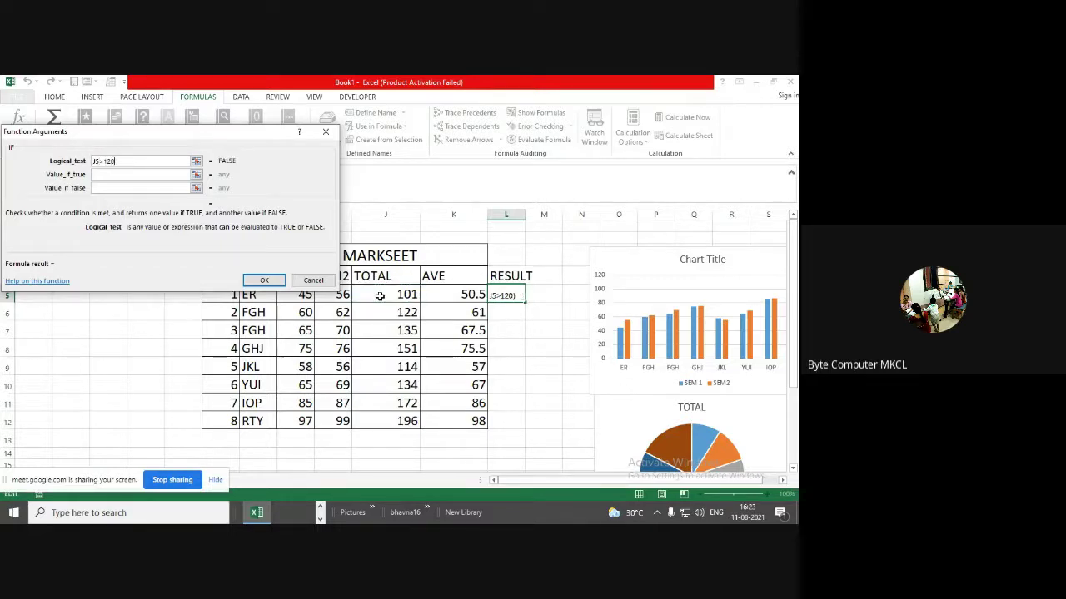
# Return "PASS" when the L5 test is true and "FAIL" when false, and copy the formula down through L12
pyautogui.click(144, 175)
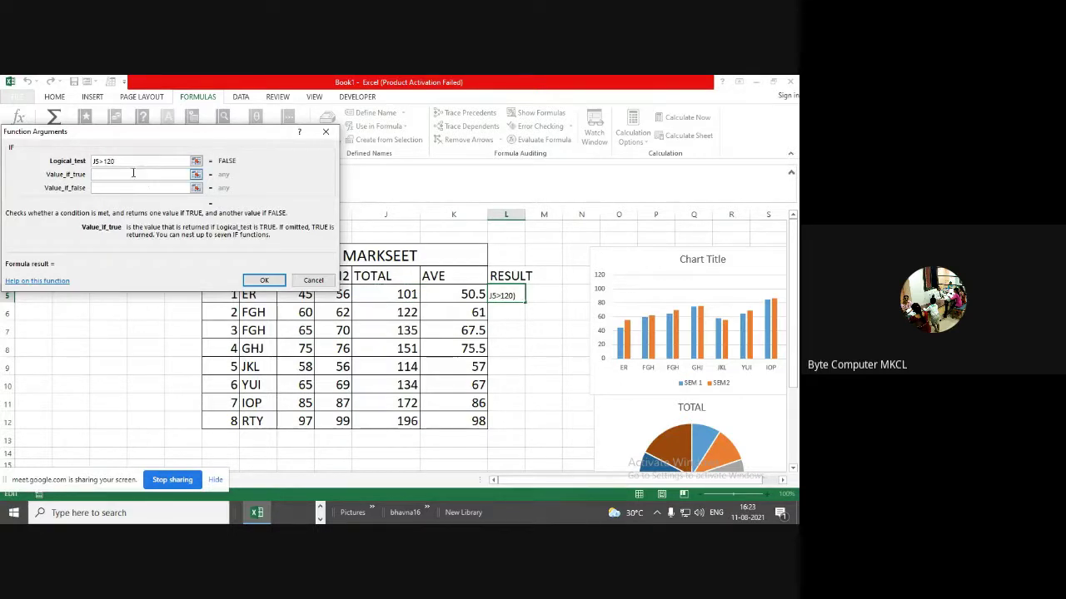
pyautogui.write('PASS')
pyautogui.click(119, 187)
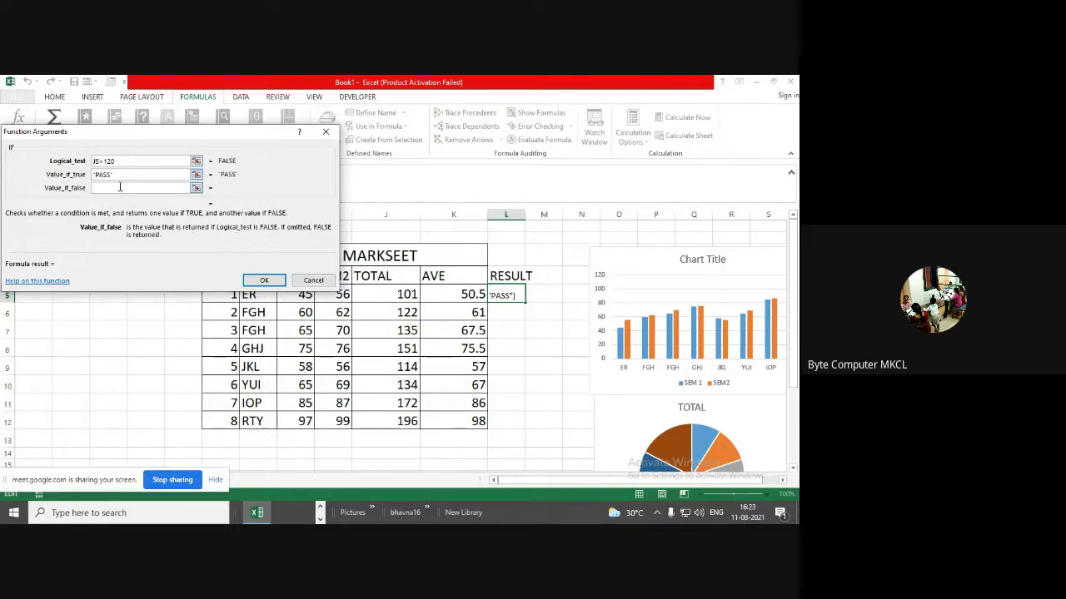
pyautogui.write('FAIL')
pyautogui.click(254, 280)
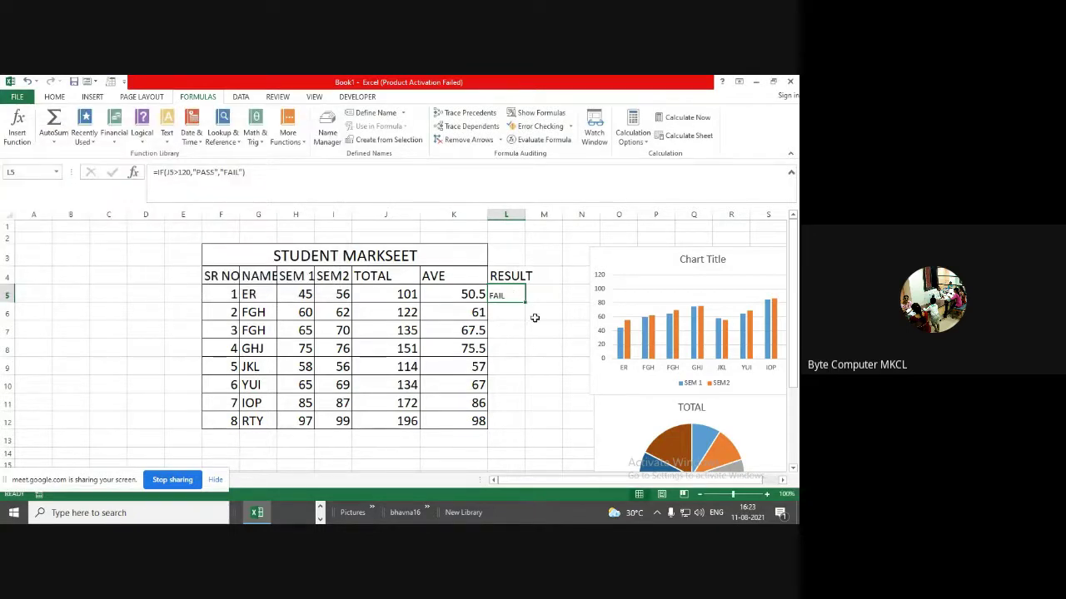
pyautogui.moveTo(523, 303); pyautogui.dragTo(525, 429)
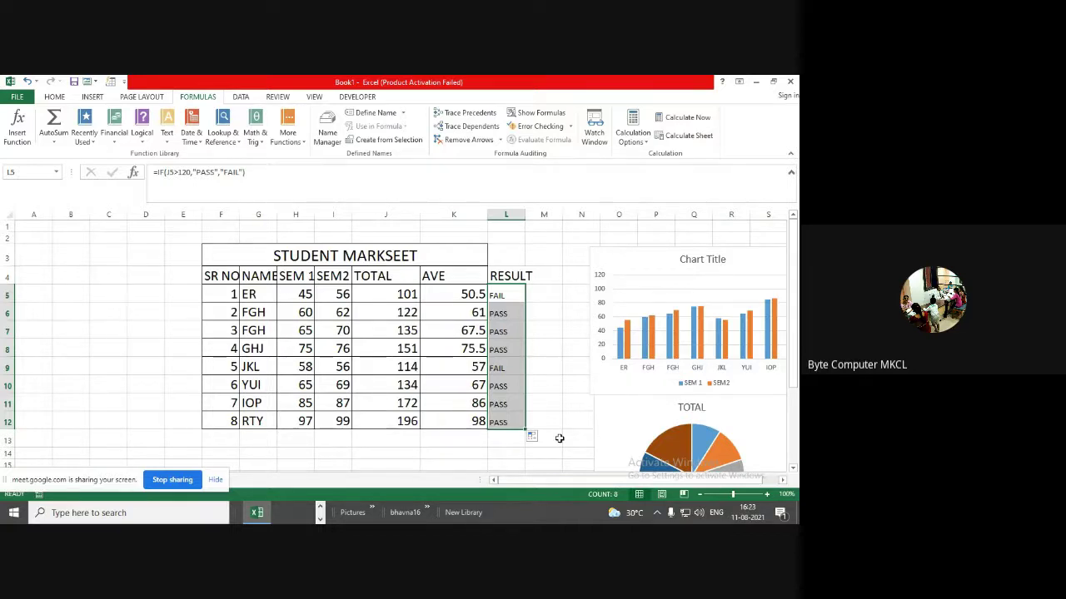
pyautogui.click(555, 329)
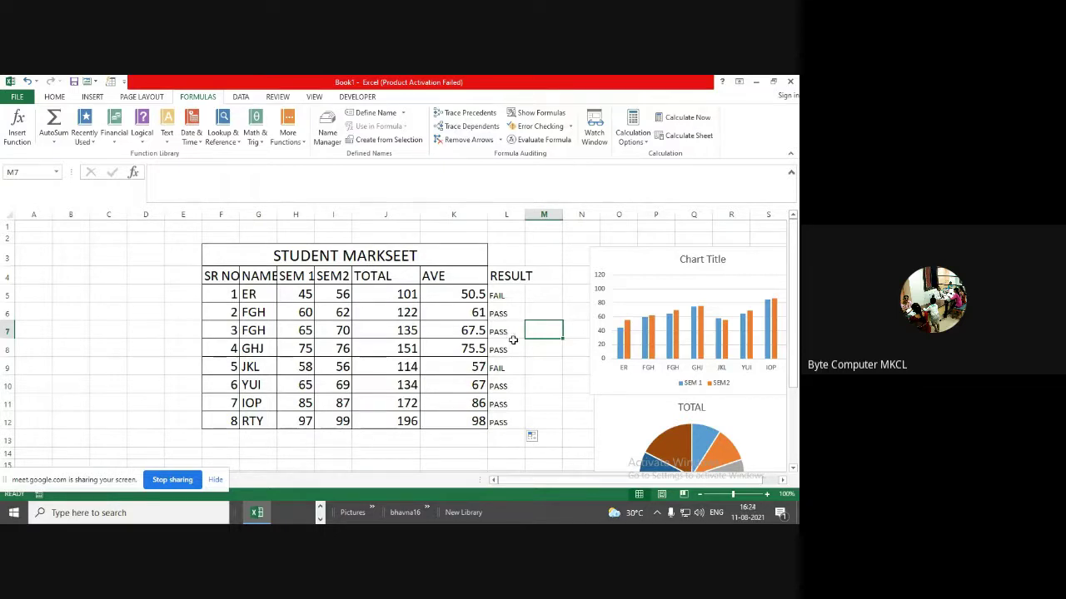
pyautogui.click(576, 369)
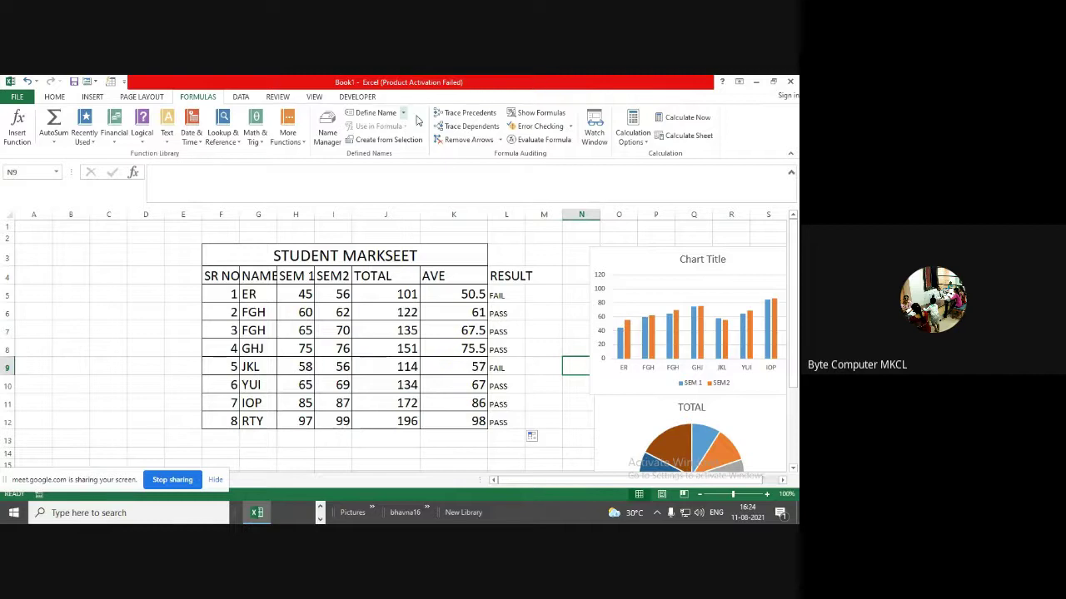
# Widen columns L and M to the right of the AVE column
pyautogui.scroll(-3, 296, 266)
pyautogui.scroll(3, 304, 279)
pyautogui.moveTo(526, 215); pyautogui.dragTo(637, 216)
# Insert an UPPER function in M4 that converts the first student name in G5
pyautogui.click(587, 278)
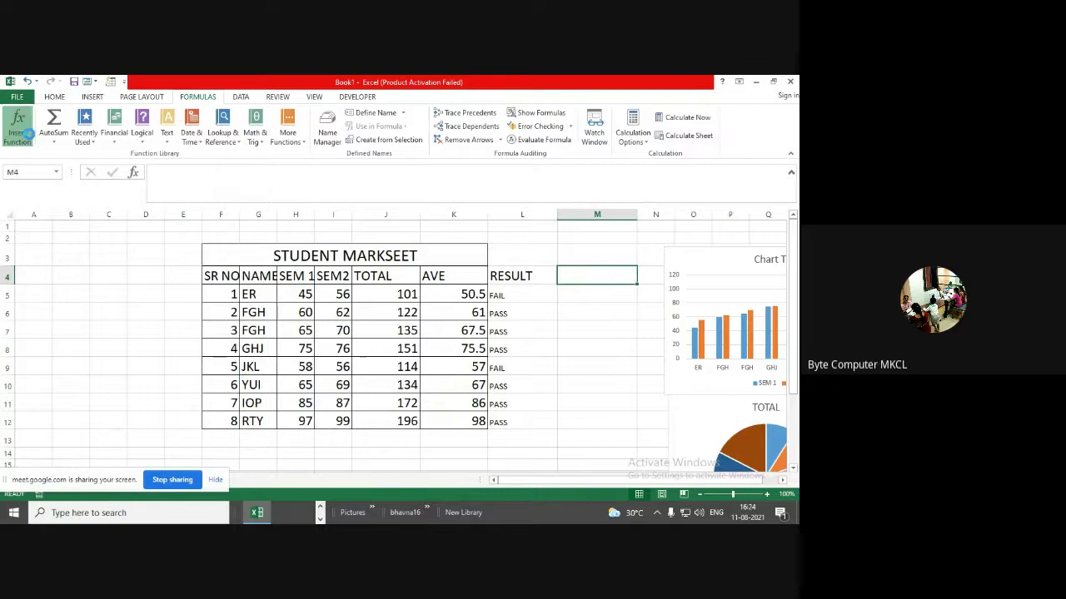
pyautogui.click(25, 133)
pyautogui.click(76, 211)
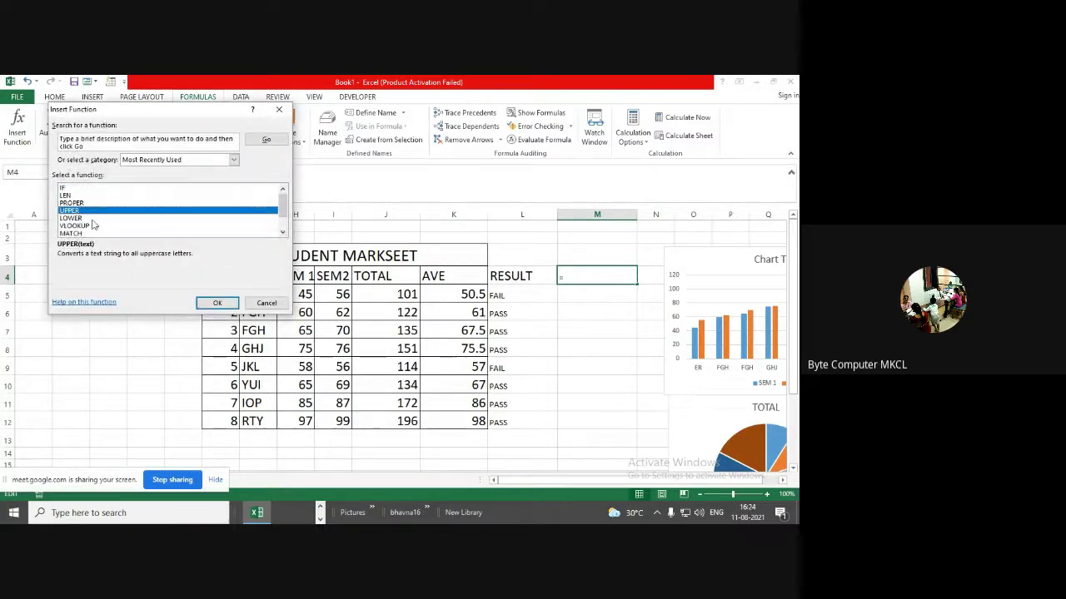
pyautogui.click(234, 307)
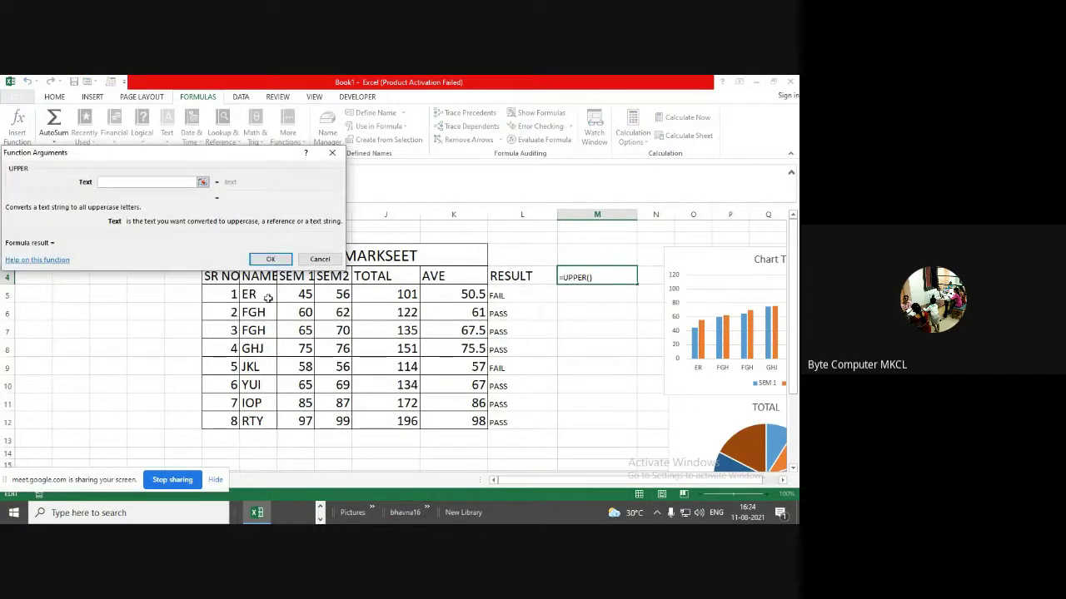
pyautogui.click(256, 294)
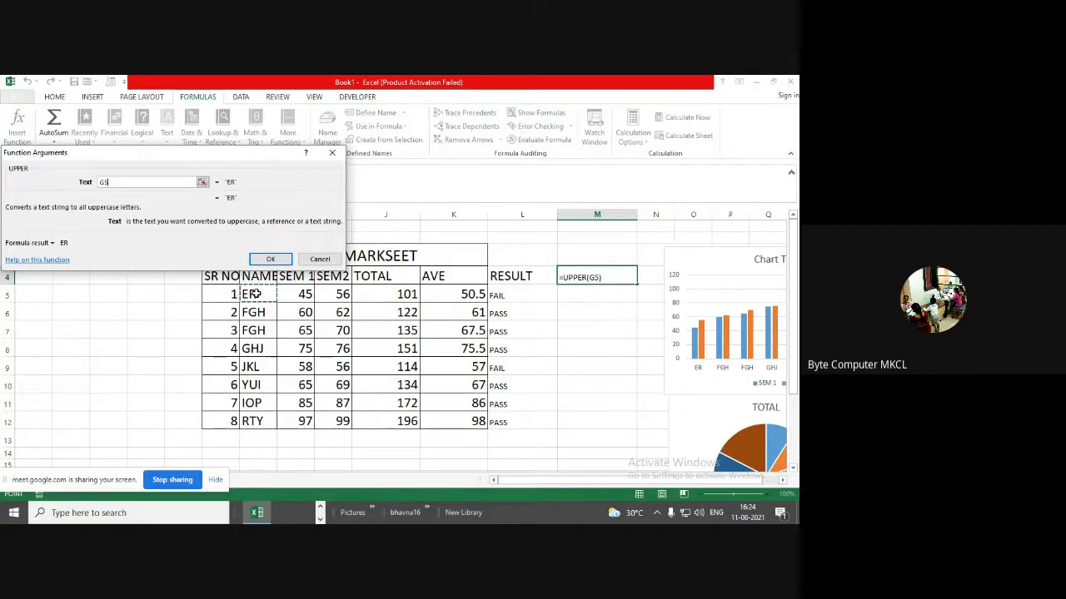
pyautogui.click(271, 259)
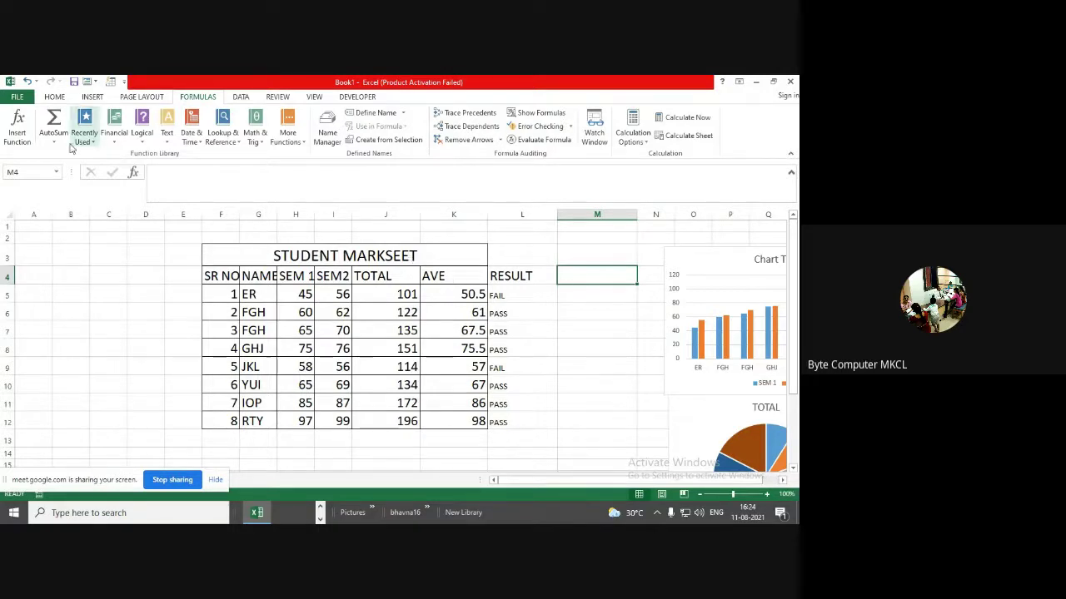
# Enter =UPPER(G5) in M4 with the function wizard and fill it down to M11
pyautogui.click(18, 129)
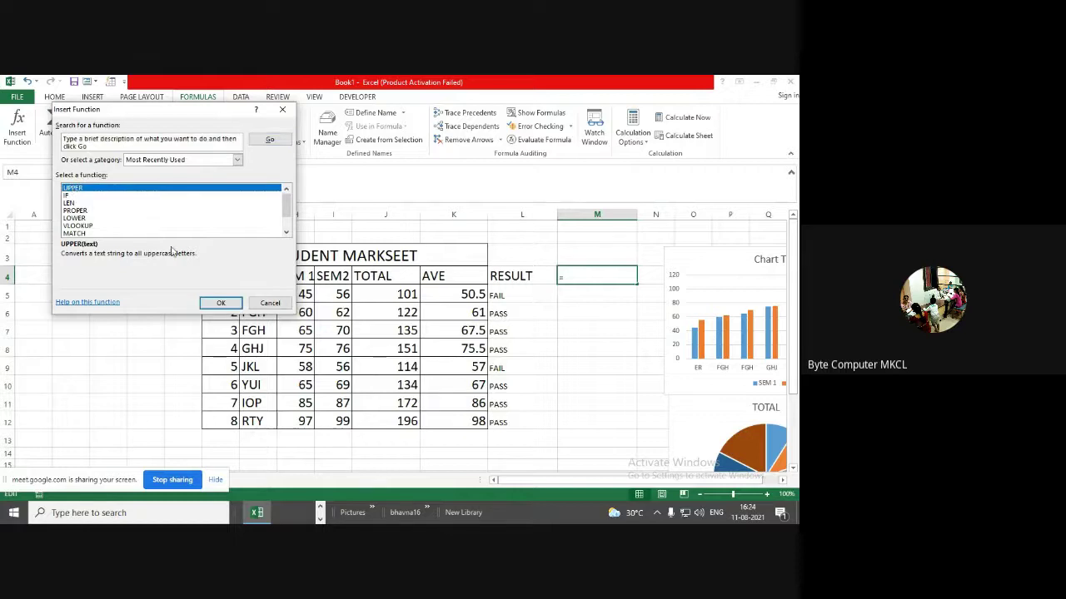
pyautogui.click(218, 303)
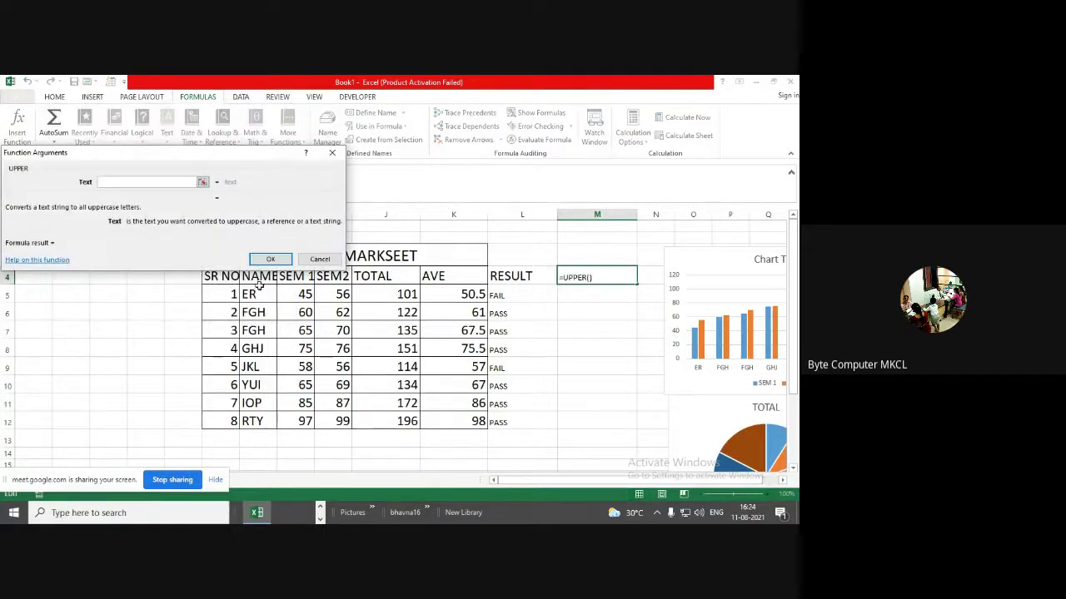
pyautogui.click(259, 296)
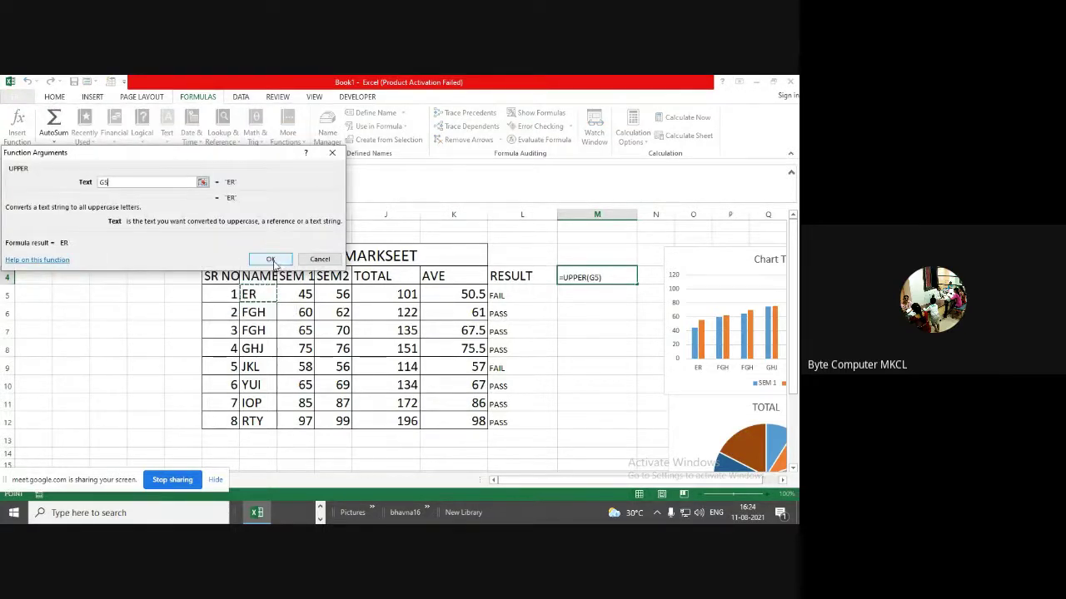
pyautogui.click(272, 259)
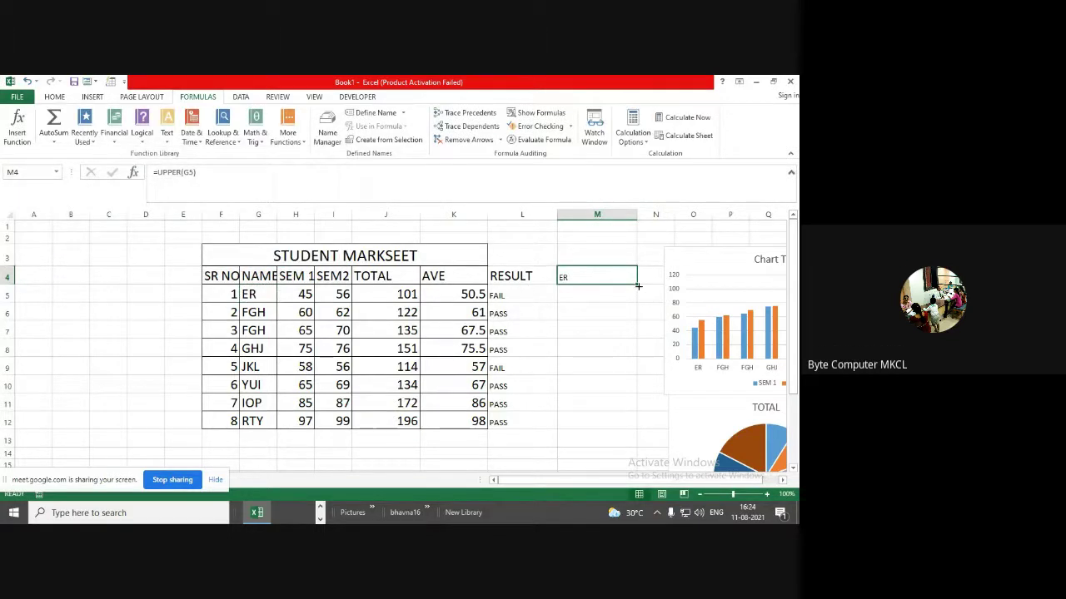
pyautogui.moveTo(636, 284); pyautogui.dragTo(638, 409)
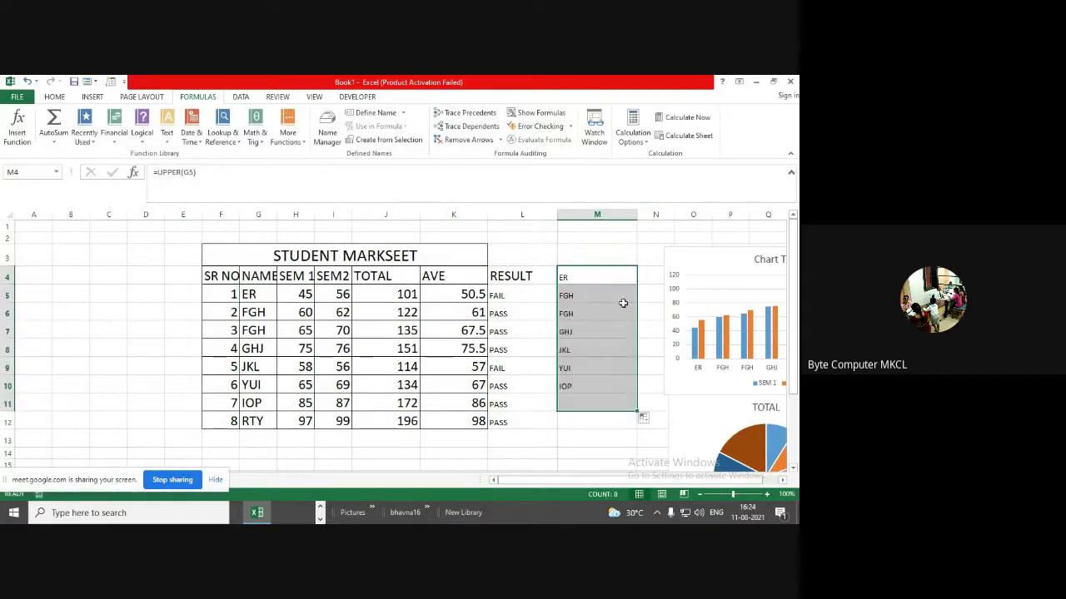
pyautogui.click(633, 386)
pyautogui.click(633, 386)
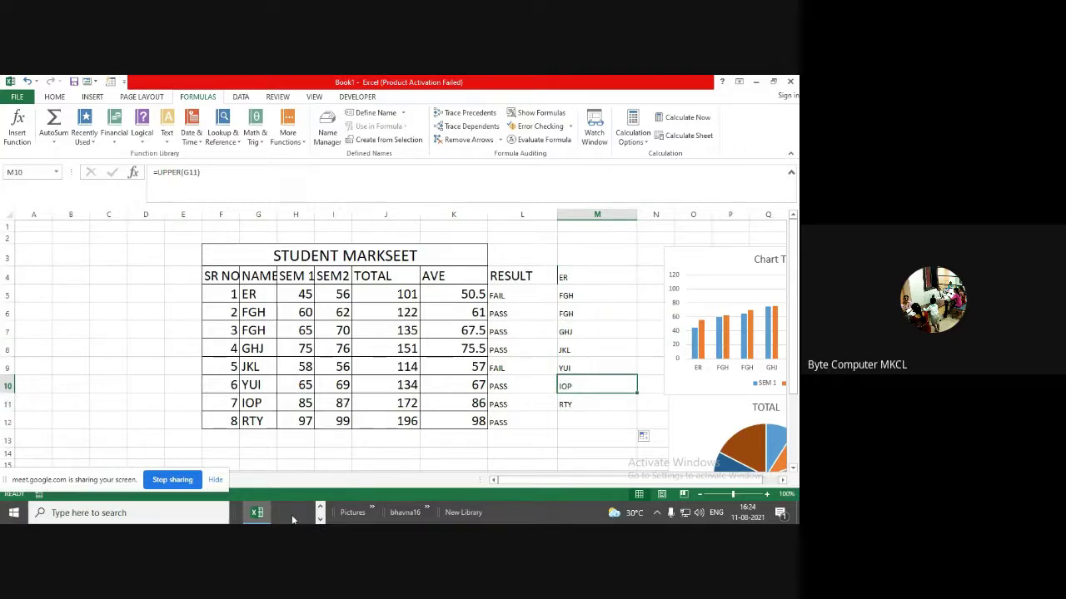
# Switch to the Google Meet call in Chrome to check it, and return to the Book1 workbook in Excel
pyautogui.click(755, 82)
pyautogui.moveTo(255, 514)
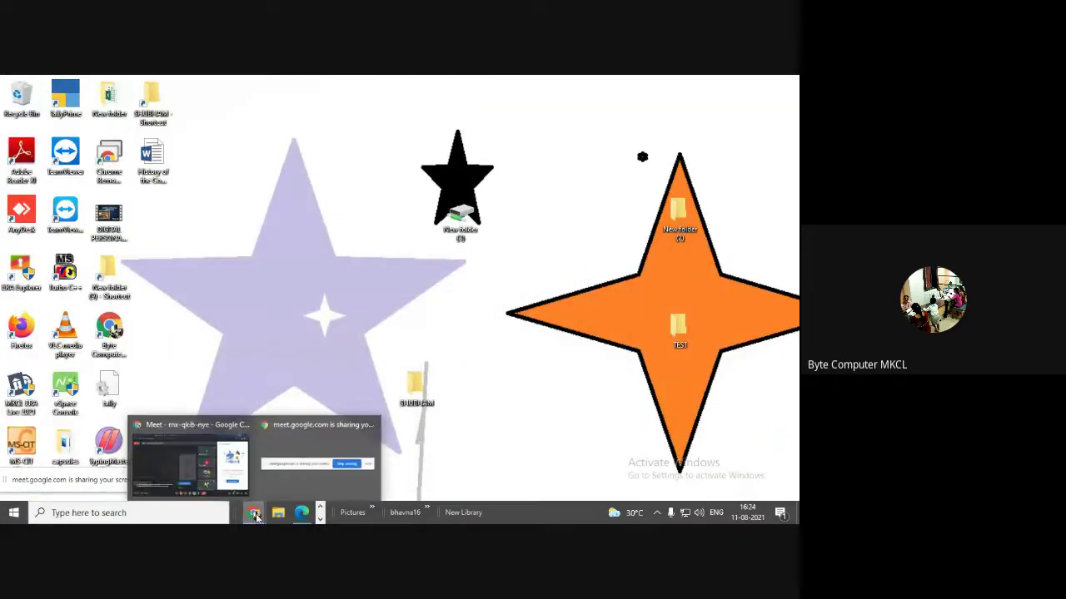
pyautogui.click(213, 479)
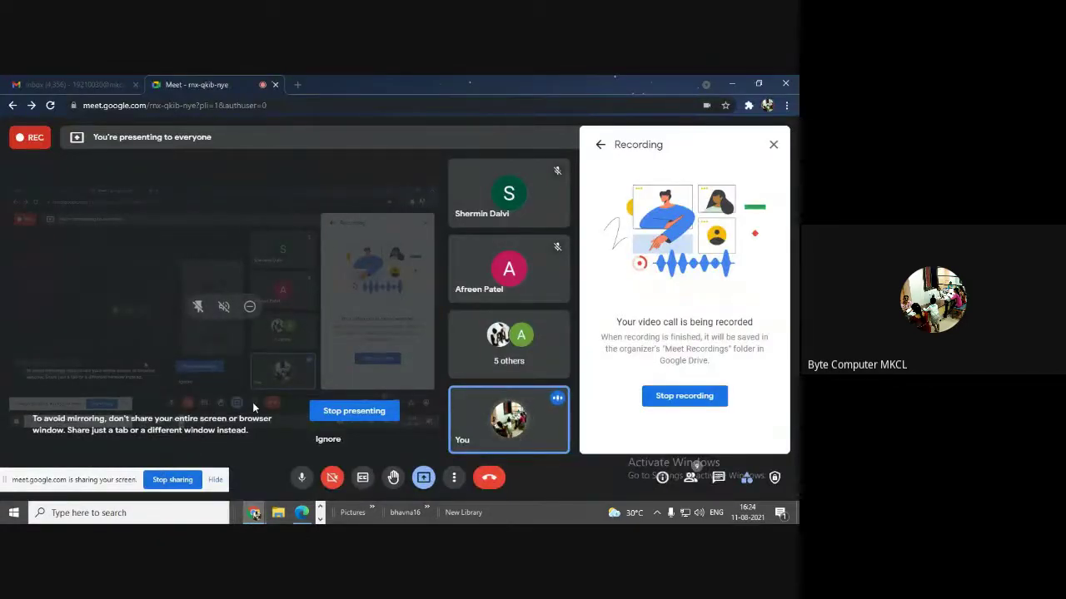
pyautogui.click(732, 84)
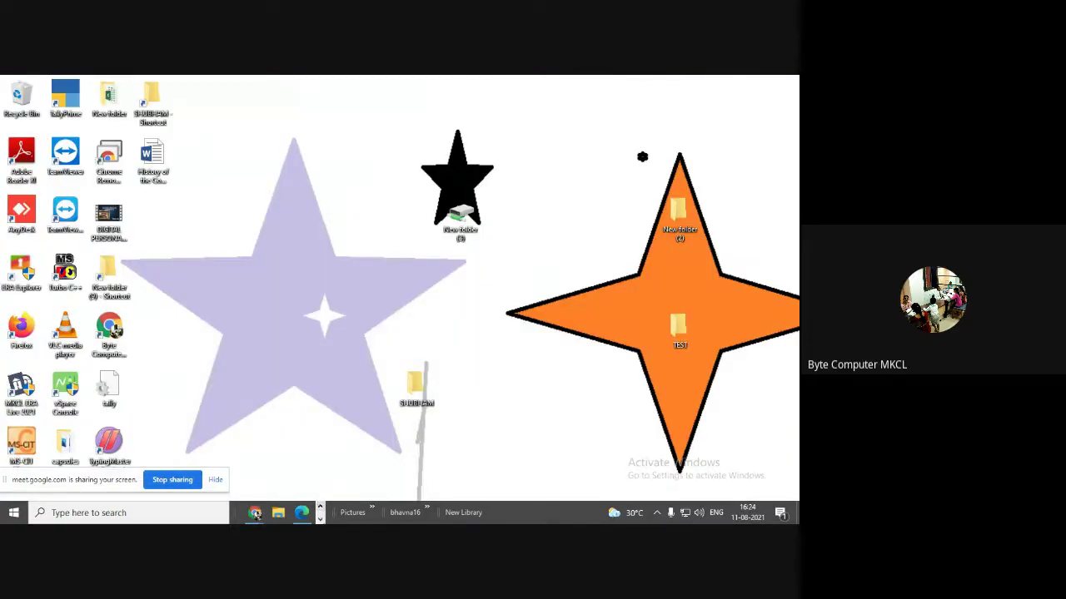
pyautogui.scroll(-1, 257, 515)
pyautogui.click(258, 513)
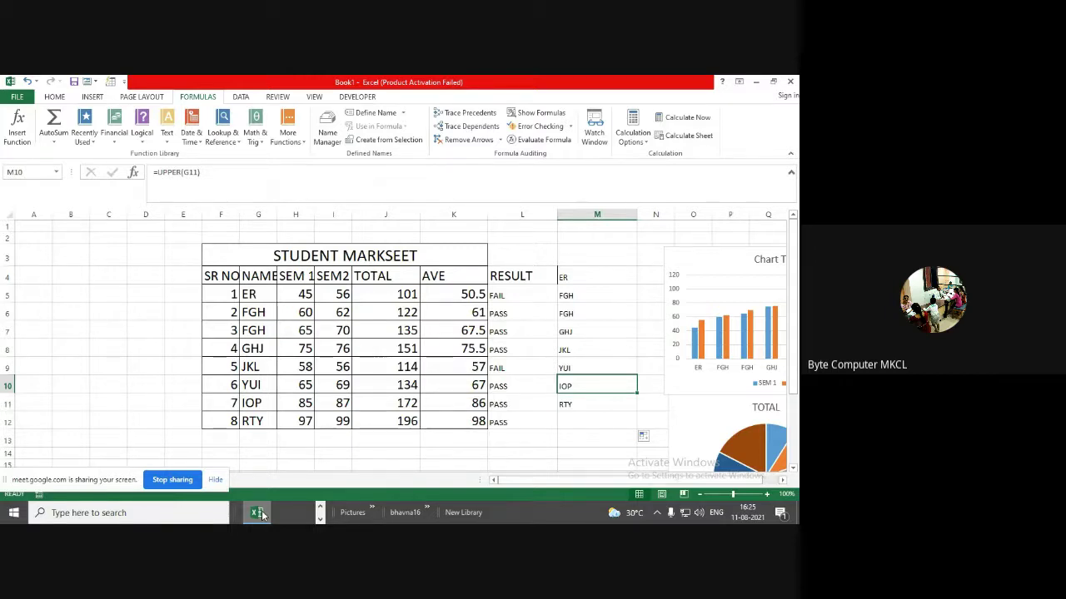
pyautogui.click(542, 450)
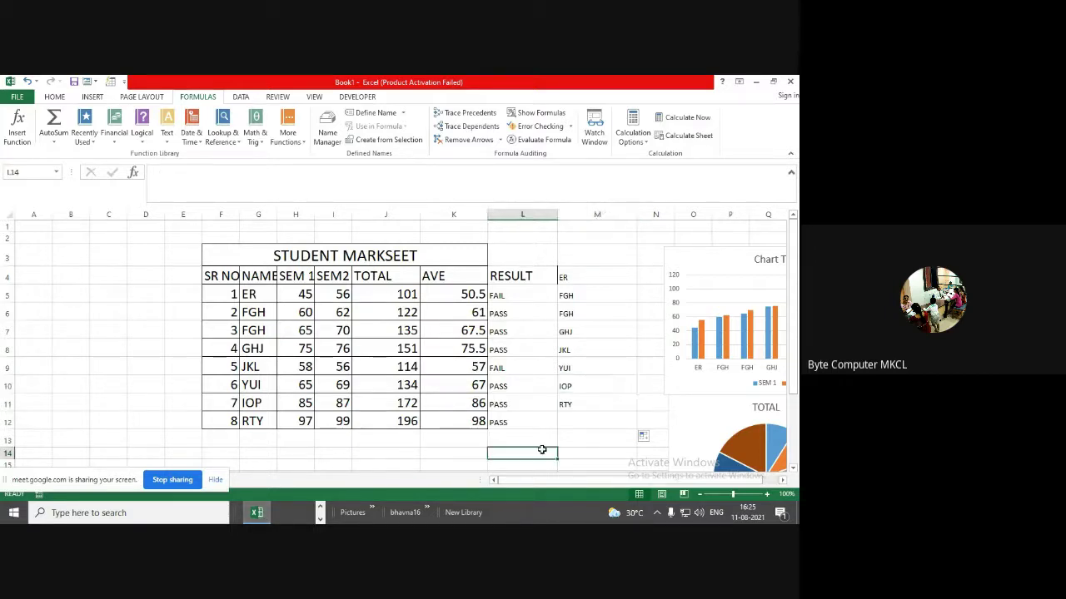
pyautogui.click(619, 282)
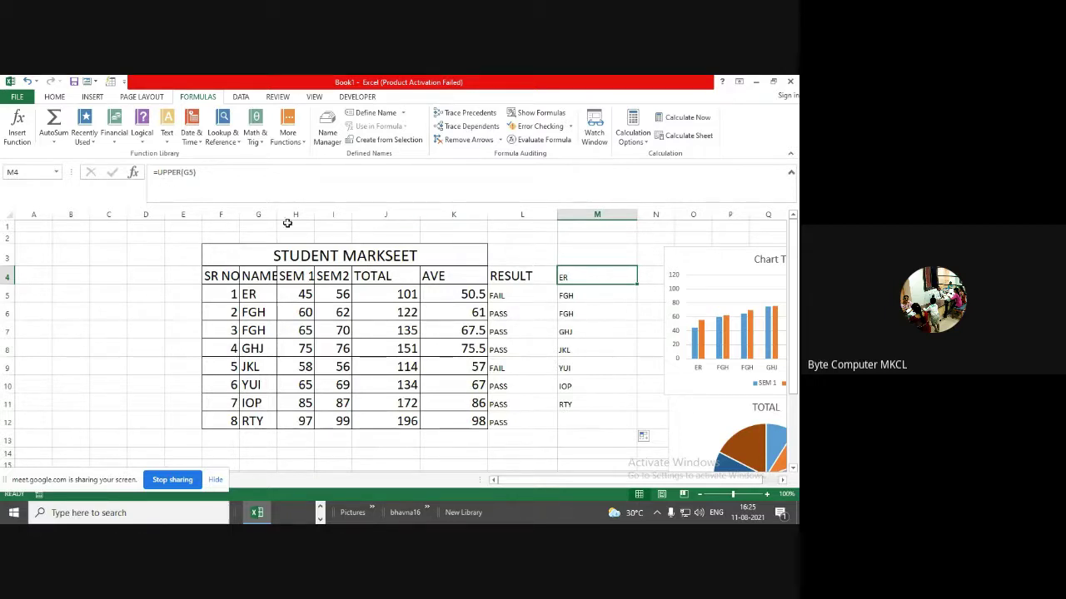
pyautogui.click(136, 250)
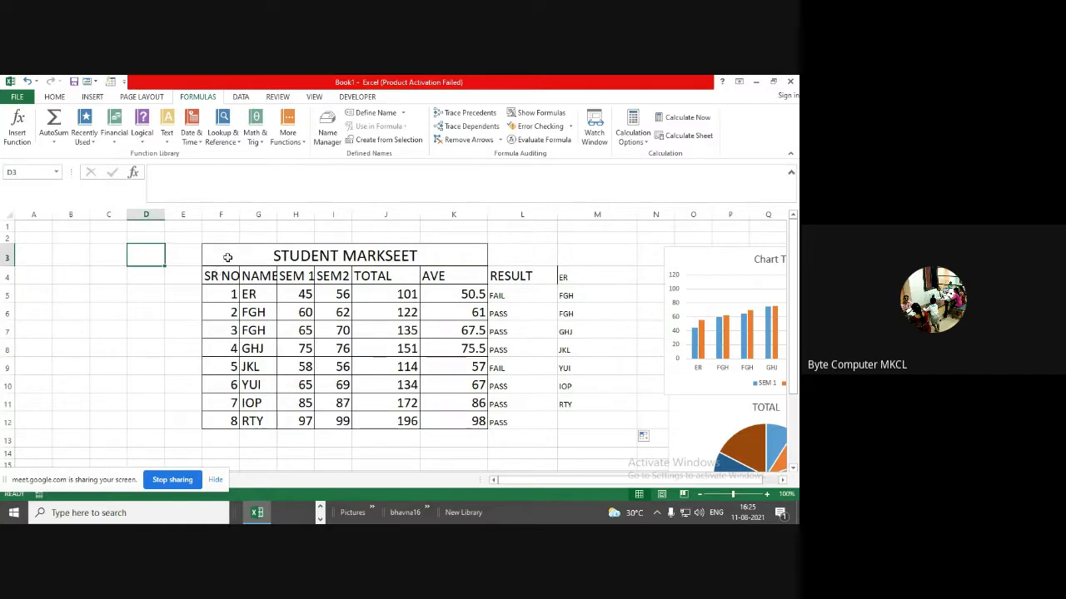
pyautogui.click(240, 97)
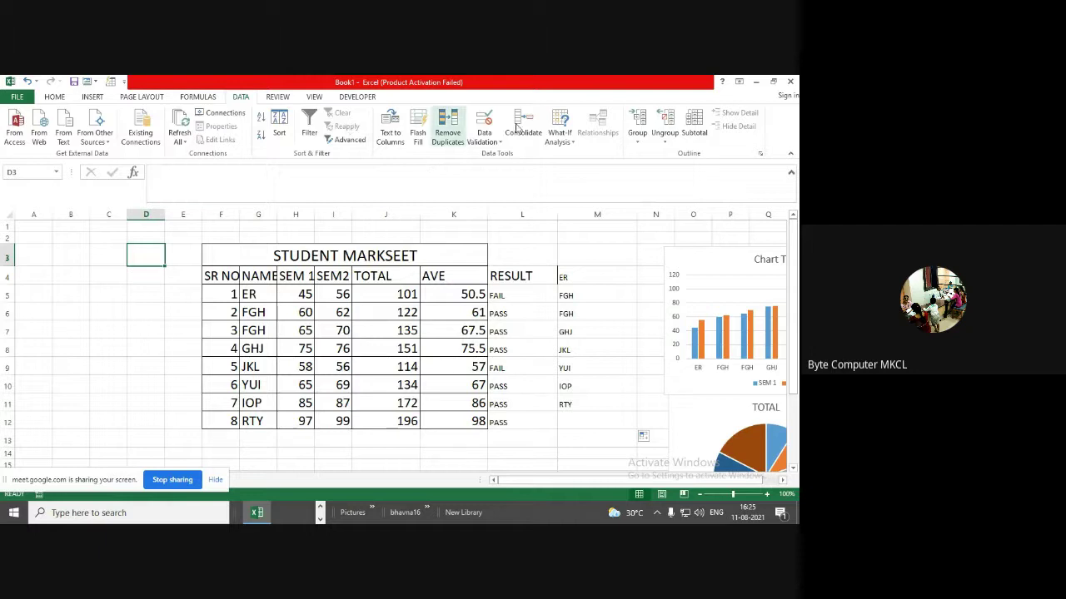
pyautogui.scroll(-2, 404, 141)
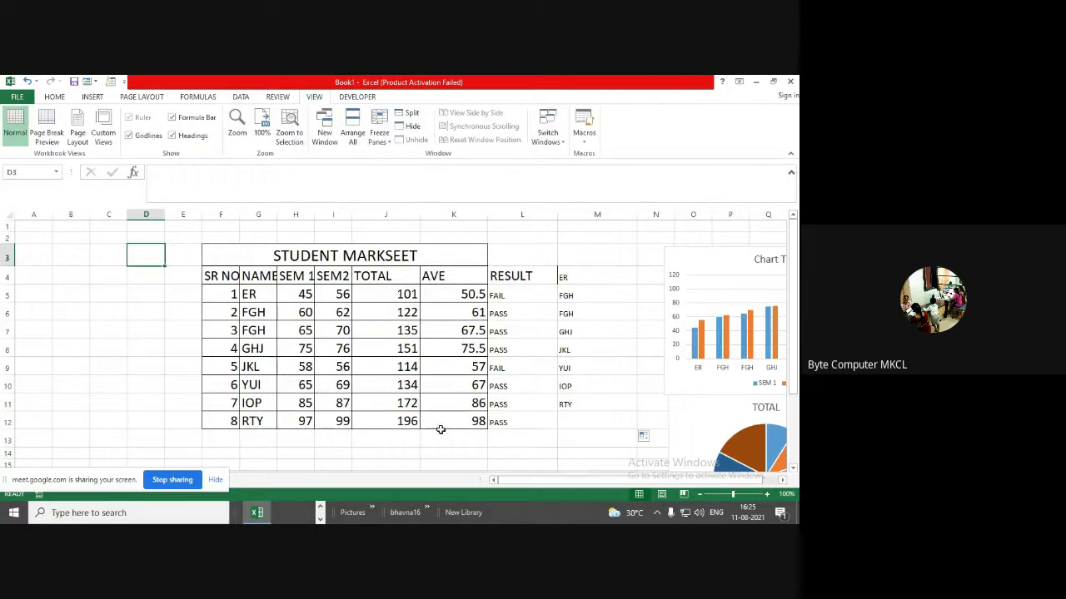
# Enter the department names PUR, SALE, FINA and PRODUCT in cells K24 to K27, below the marks table
pyautogui.scroll(-6, 355, 330)
pyautogui.click(221, 275)
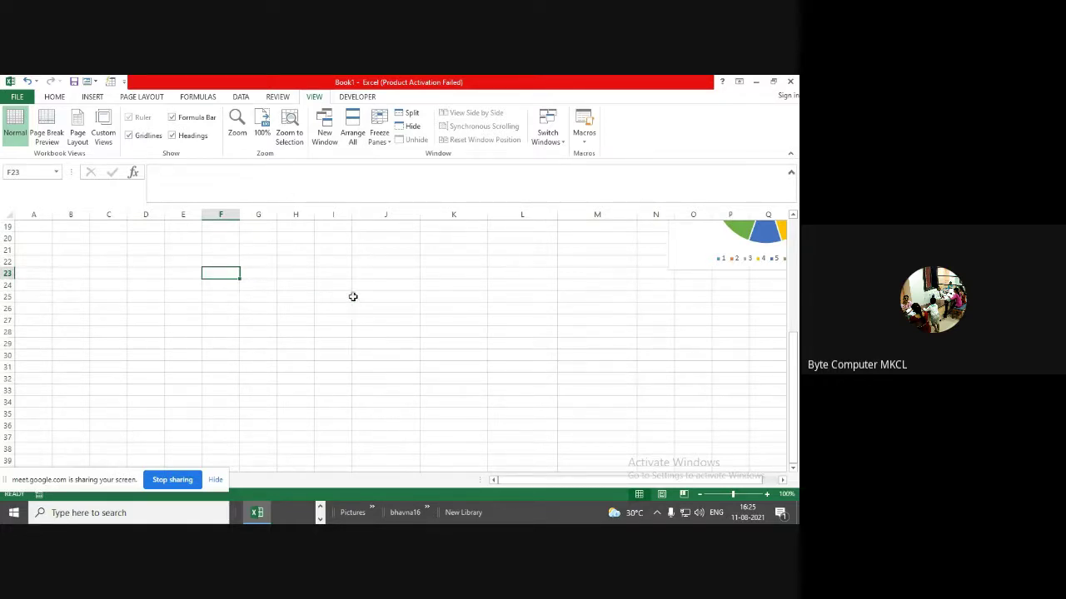
pyautogui.click(479, 286)
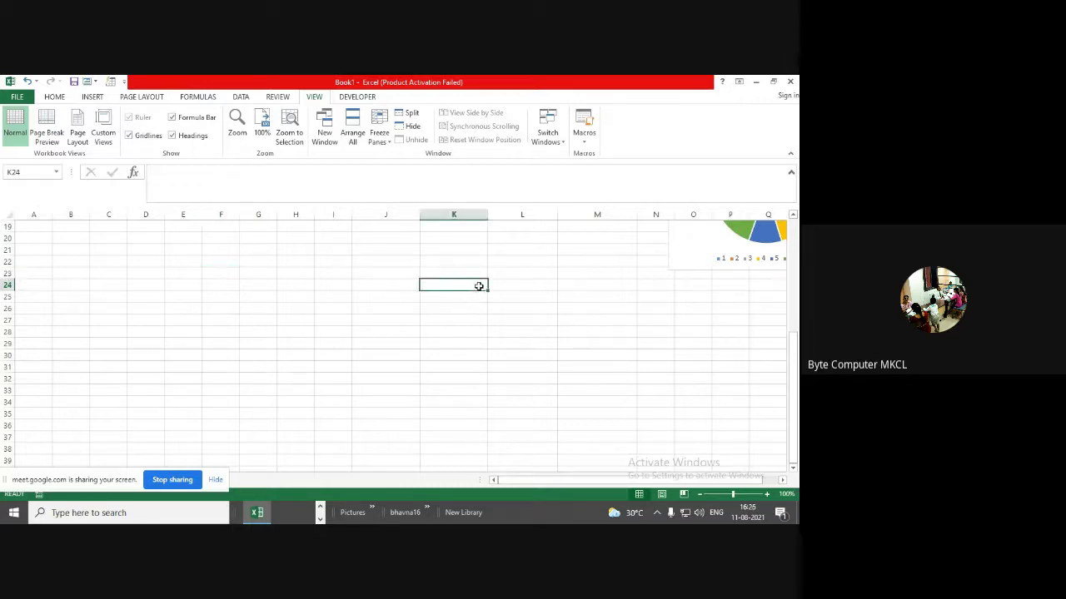
pyautogui.write('PUR')
pyautogui.press('Return')
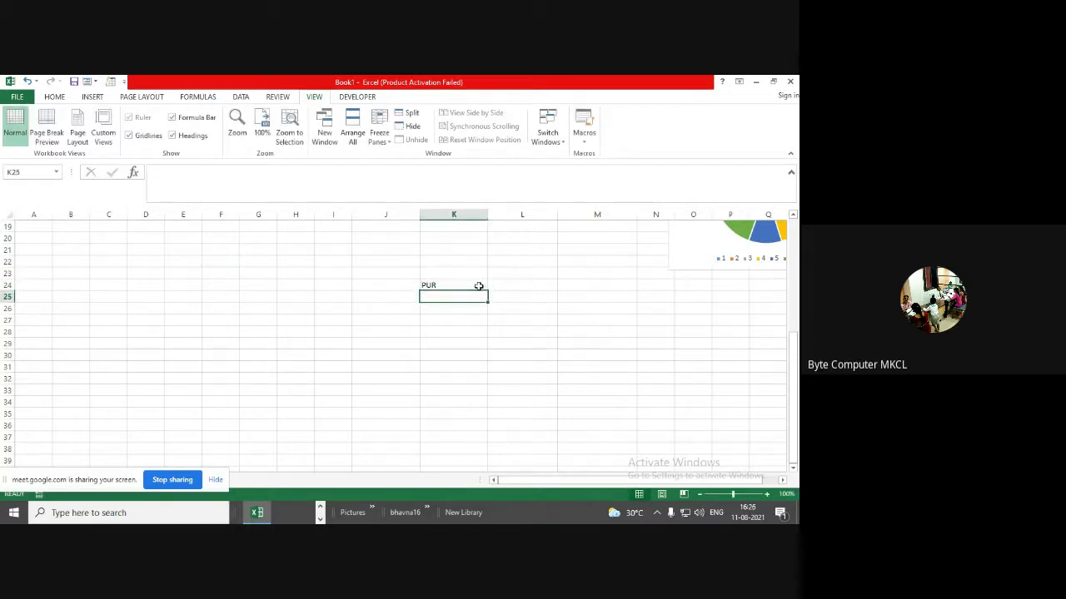
pyautogui.write('SALE')
pyautogui.press('Return')
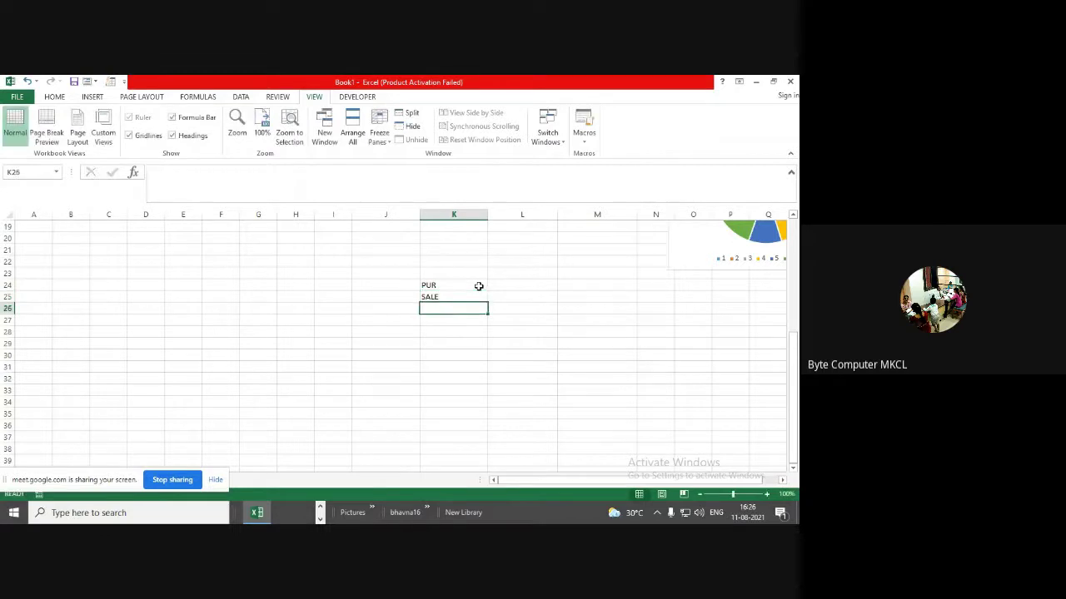
pyautogui.write('FINA')
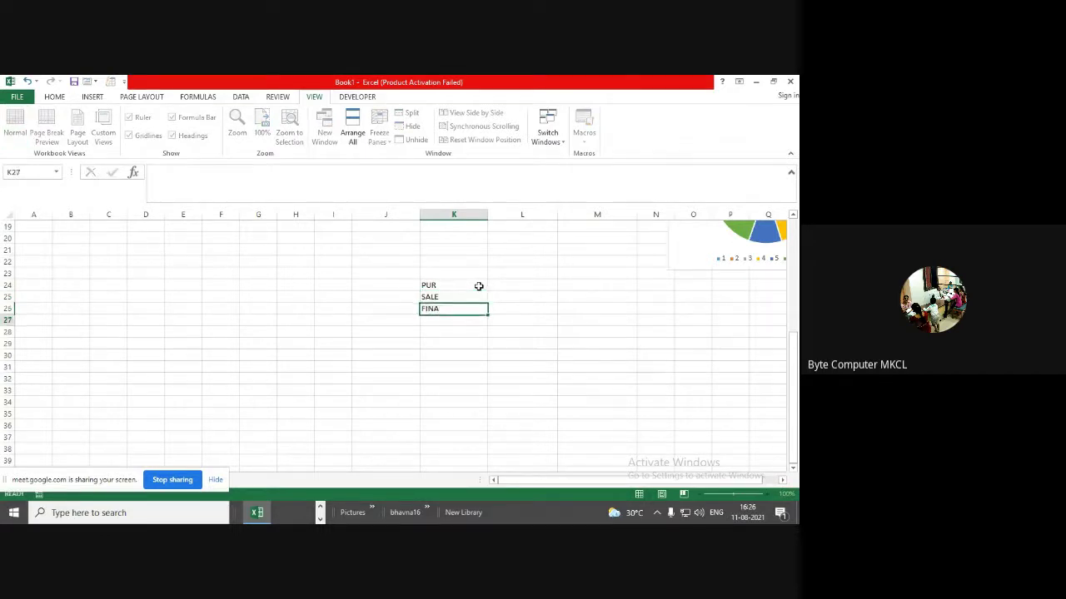
pyautogui.press('Return')
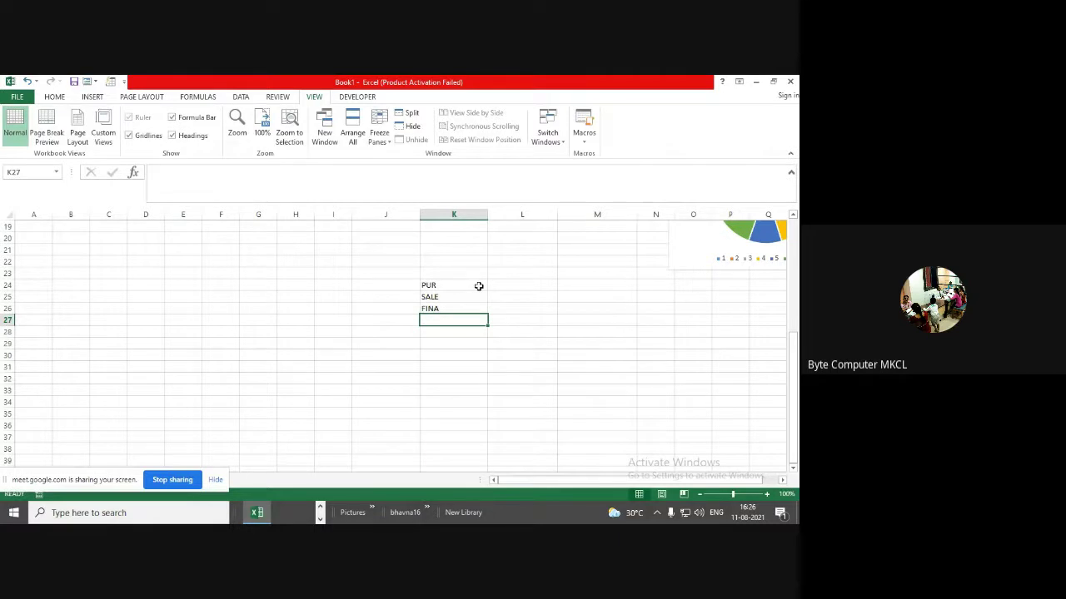
pyautogui.write('PRODUCT')
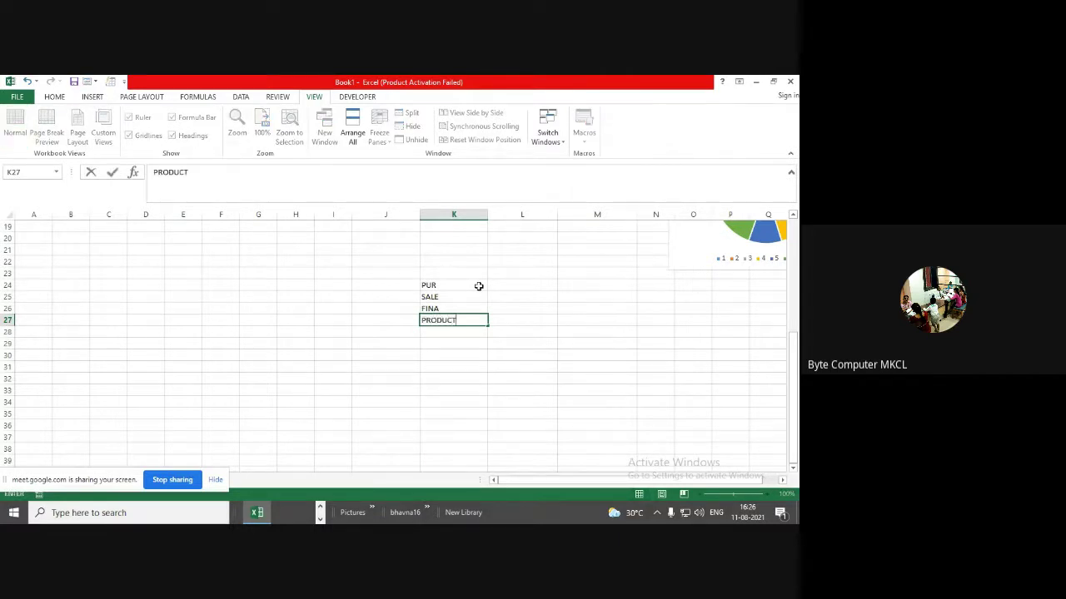
pyautogui.click(414, 392)
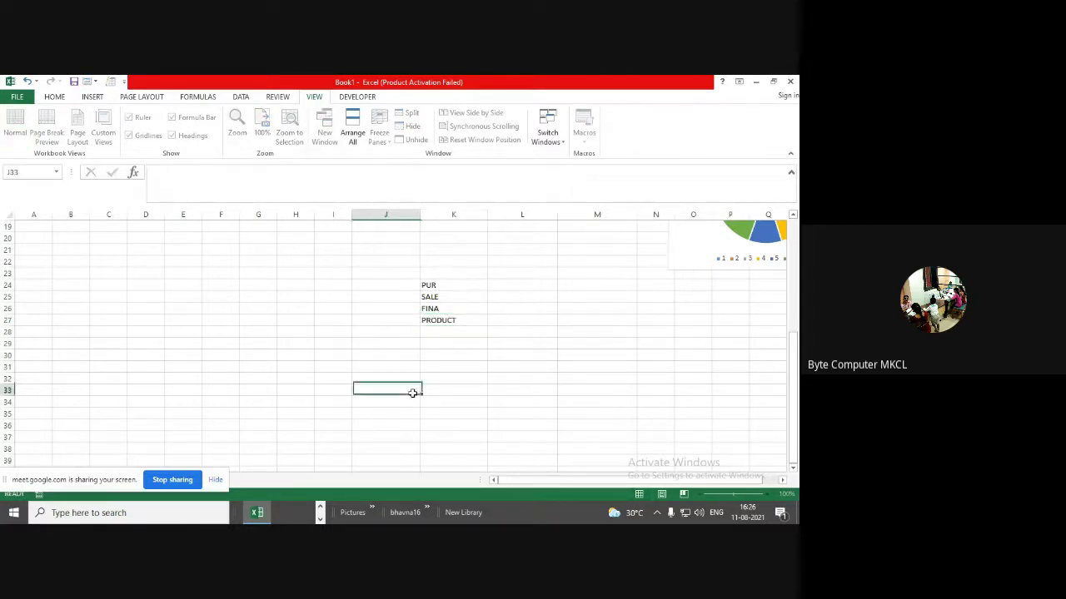
# Enter the heading DEP in E24 and select the empty cells E25:E32 beneath it
pyautogui.click(178, 285)
pyautogui.write('DE')
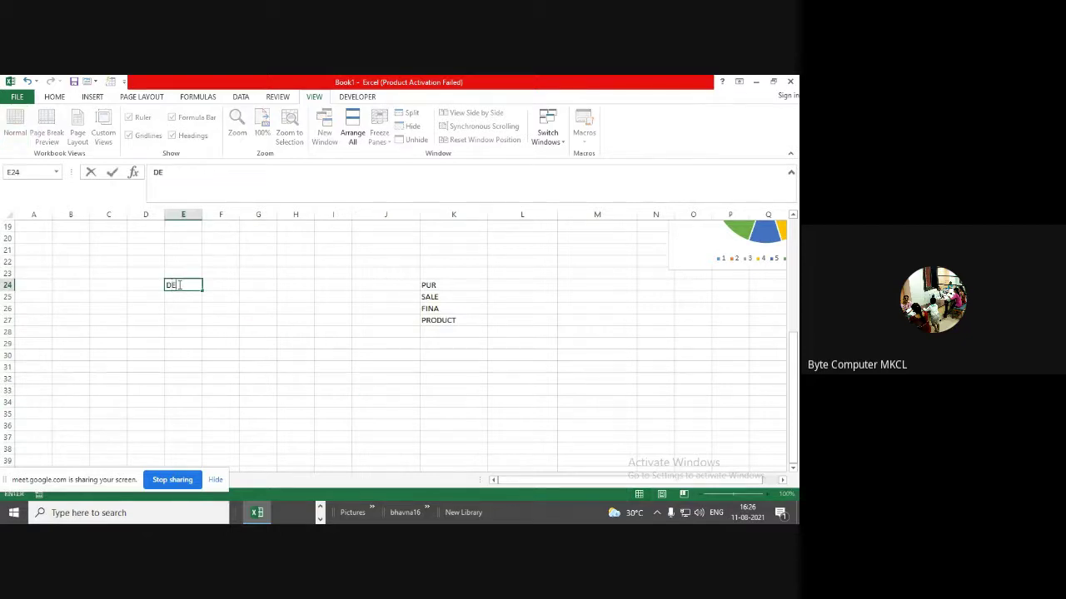
pyautogui.write('P')
pyautogui.press('Return')
pyautogui.click(179, 330)
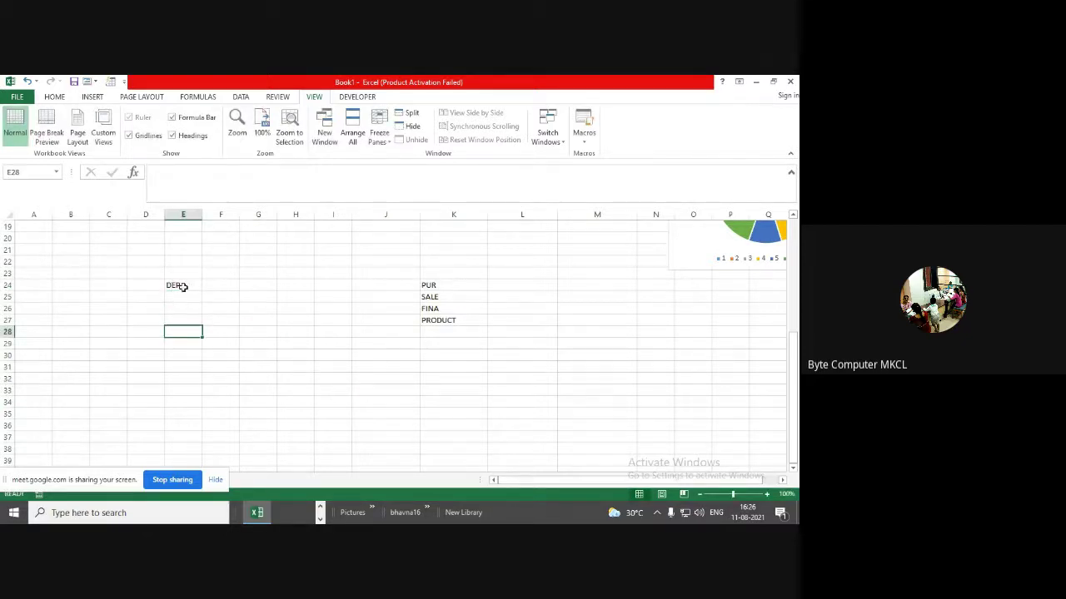
pyautogui.click(184, 286)
pyautogui.moveTo(181, 378); pyautogui.dragTo(179, 376)
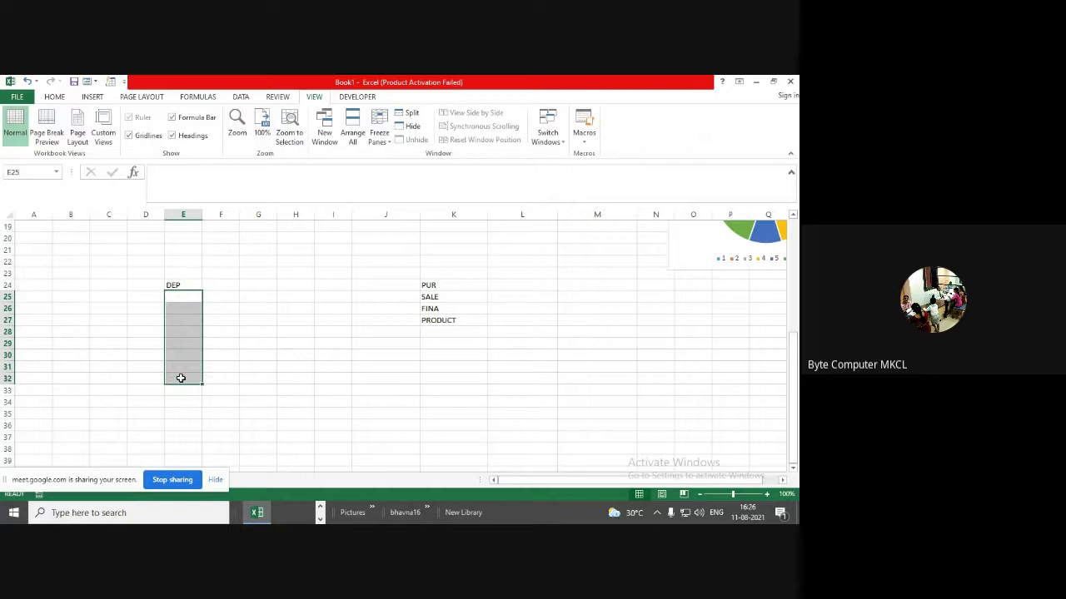
pyautogui.click(243, 98)
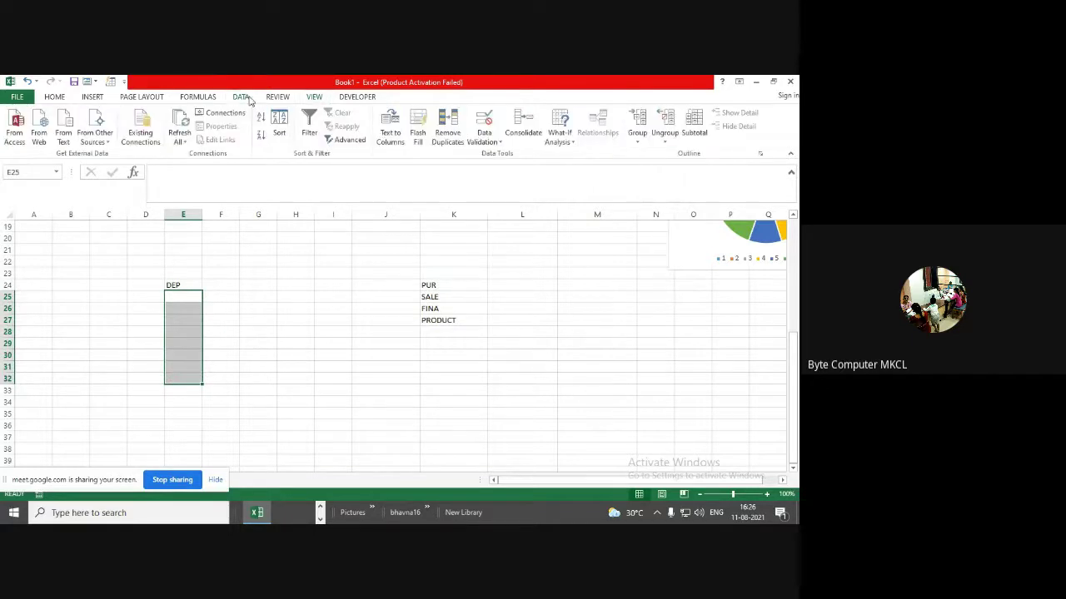
pyautogui.click(480, 140)
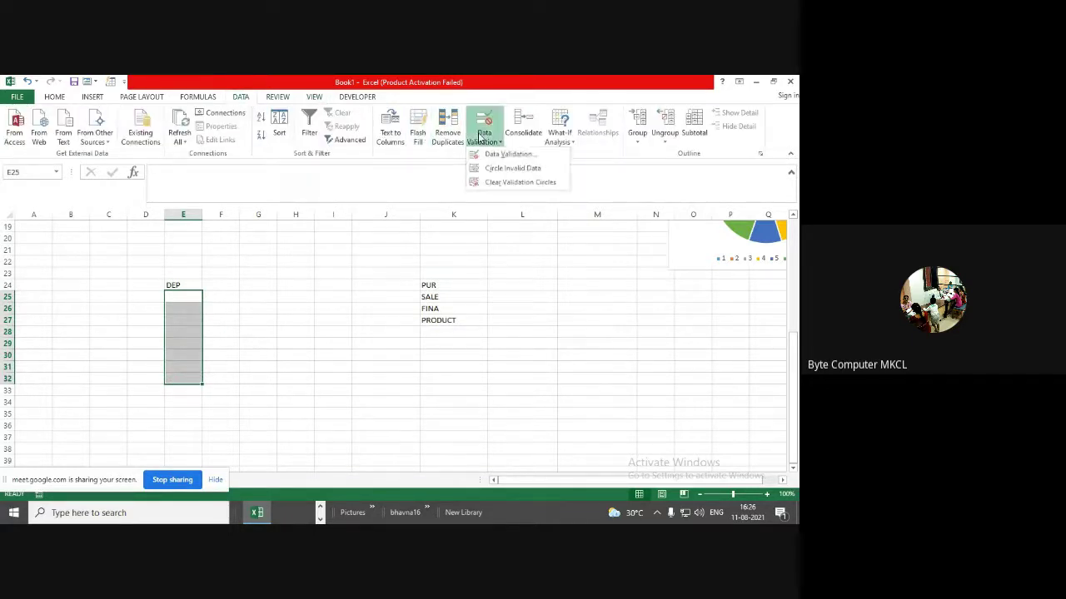
pyautogui.click(501, 157)
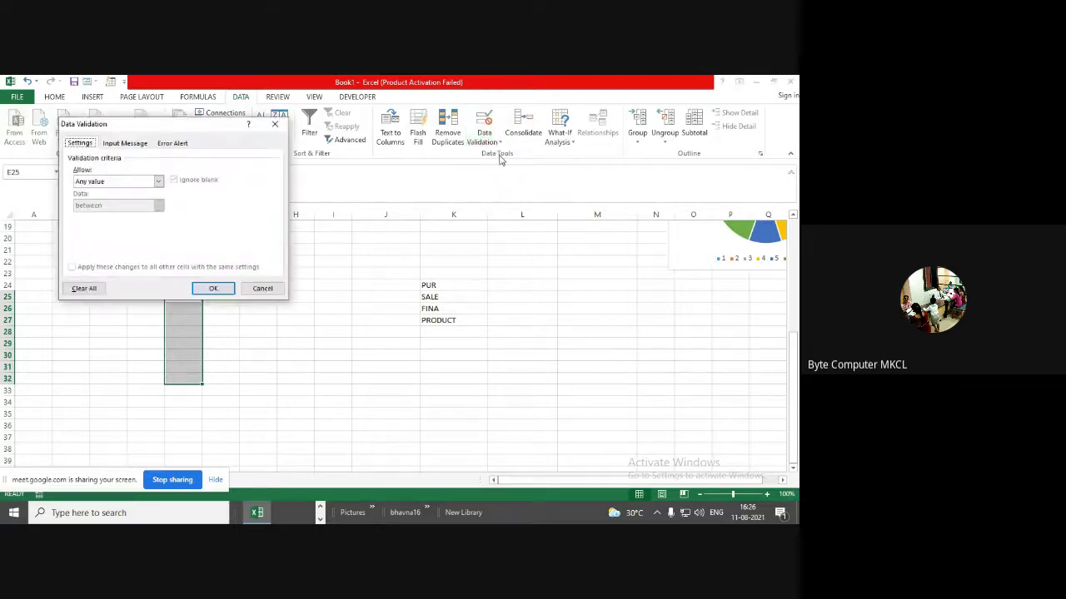
pyautogui.moveTo(135, 116); pyautogui.dragTo(266, 85)
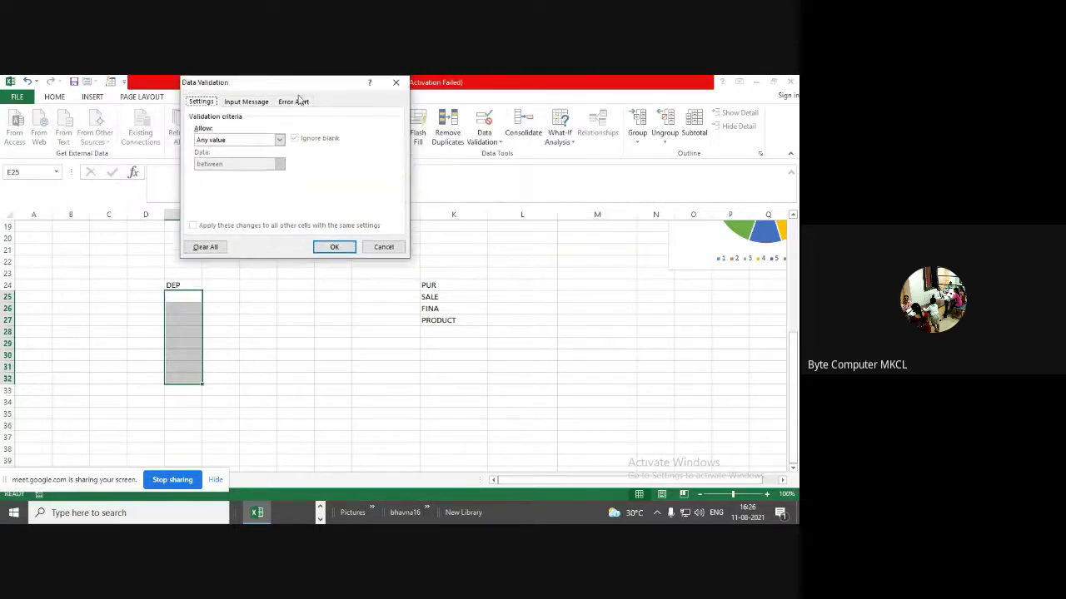
pyautogui.click(382, 247)
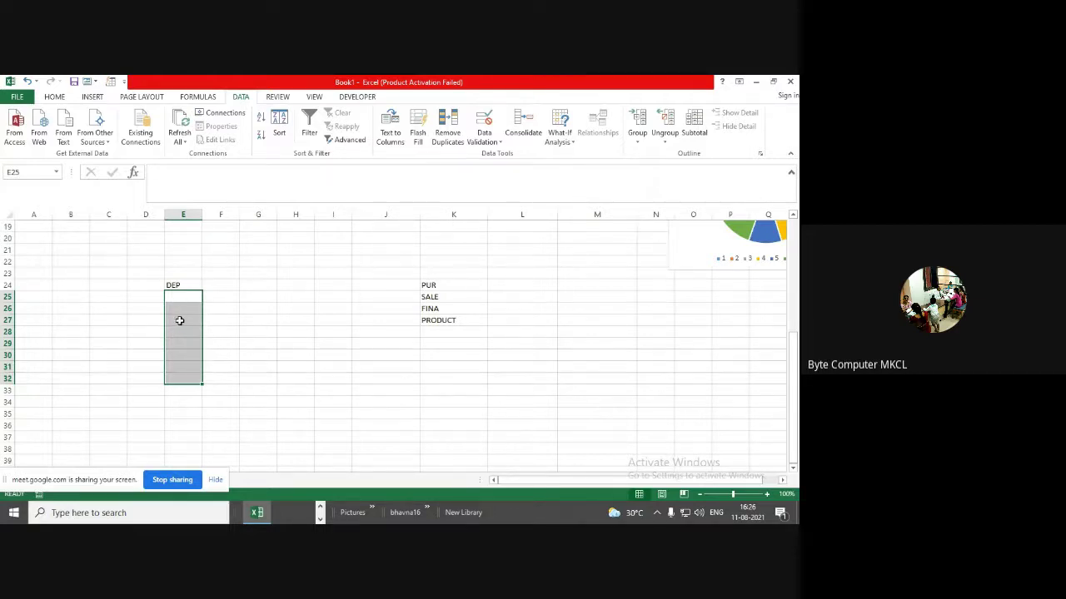
# Apply List data validation to E25:E32 with =$K$24:$K$27 as the source
pyautogui.click(485, 140)
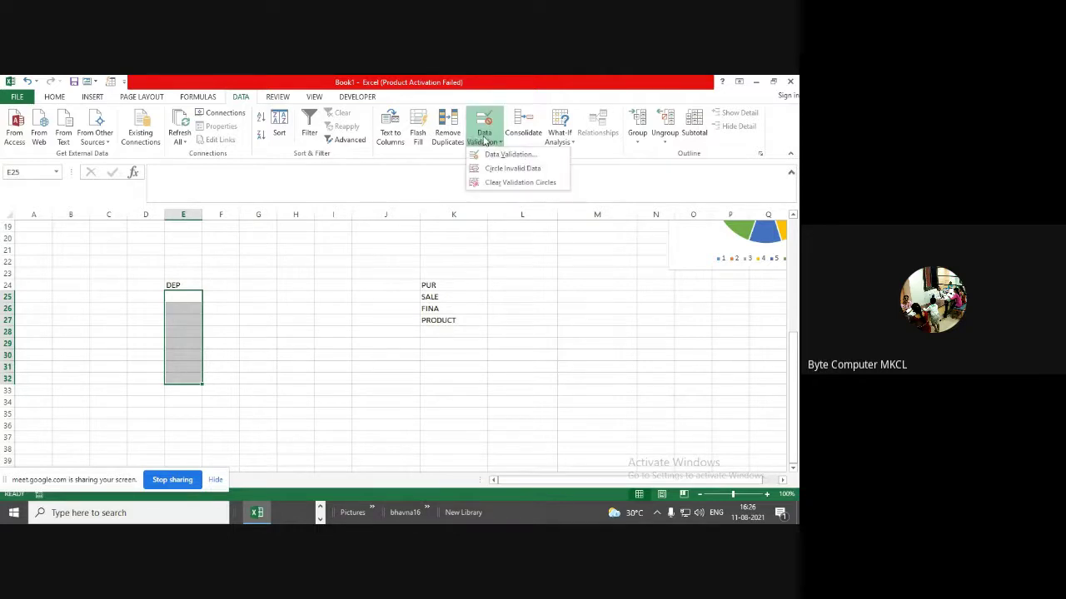
pyautogui.click(508, 153)
pyautogui.click(280, 140)
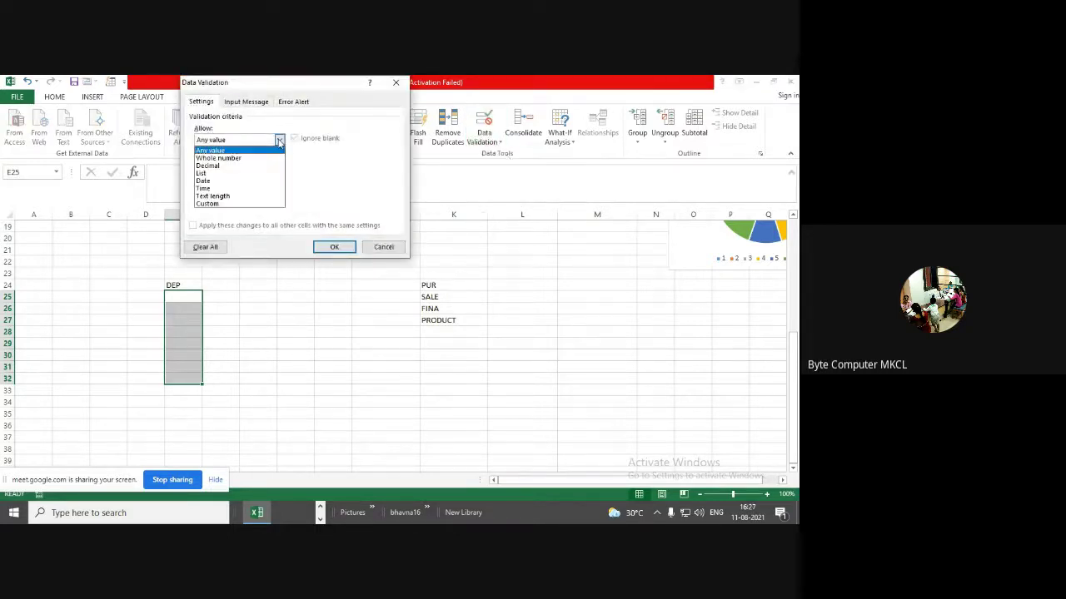
pyautogui.click(200, 182)
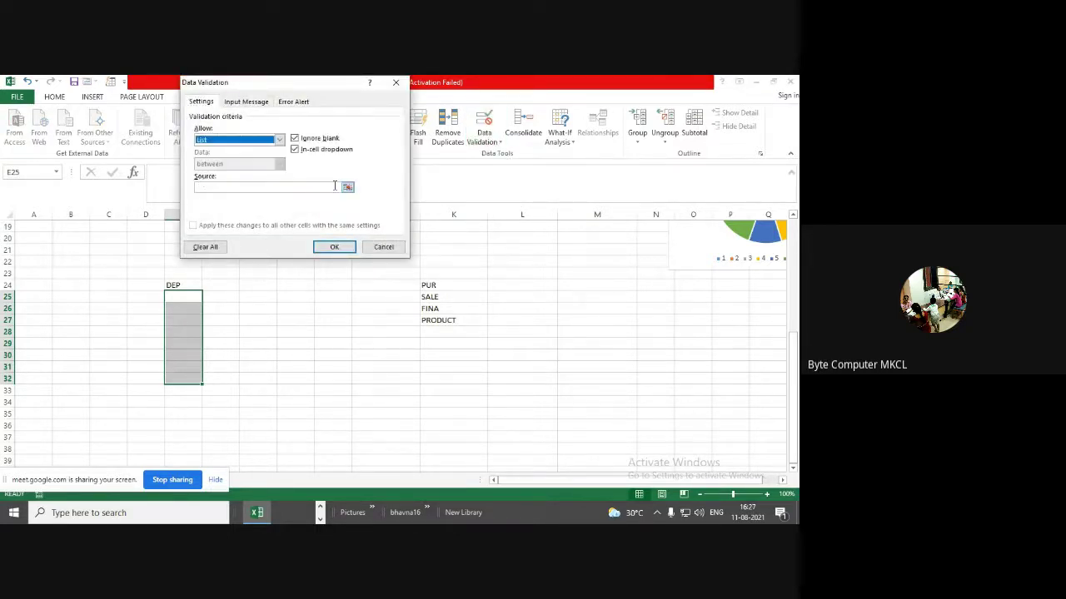
pyautogui.click(348, 188)
pyautogui.moveTo(452, 287); pyautogui.dragTo(452, 316)
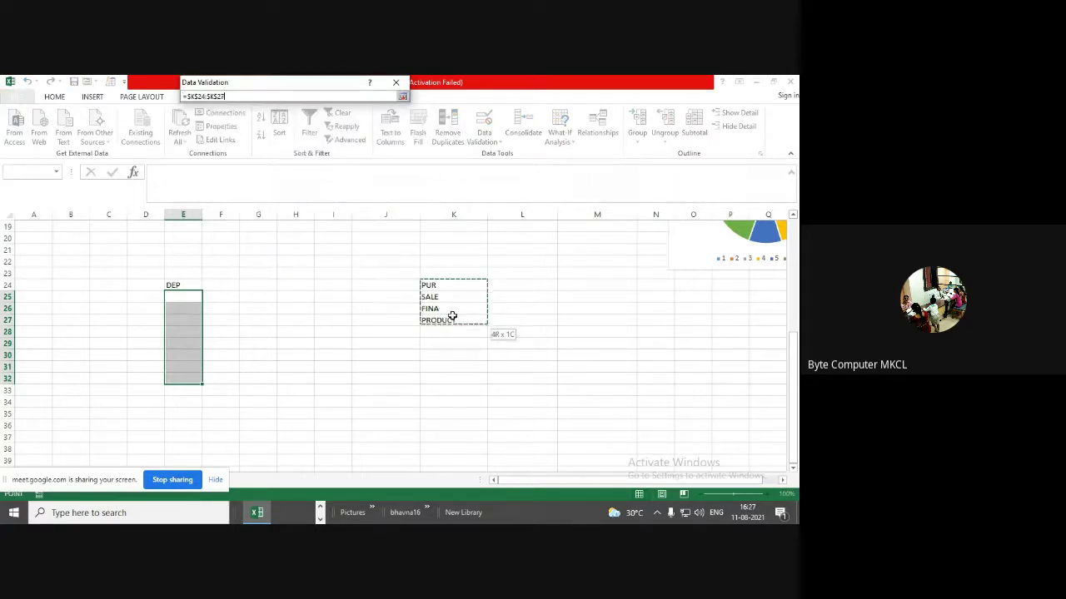
pyautogui.click(401, 99)
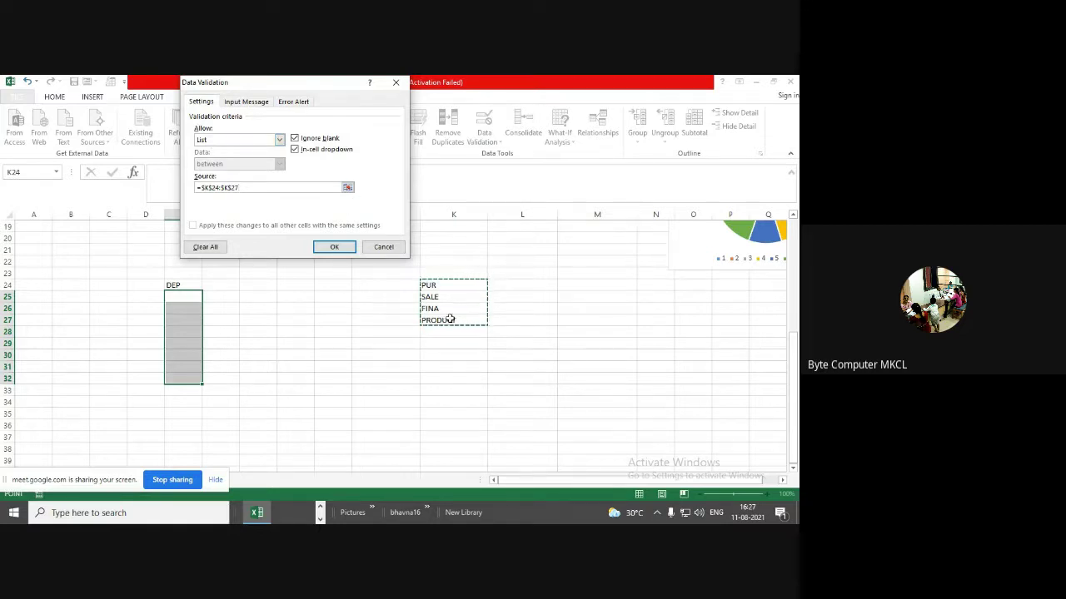
pyautogui.click(333, 248)
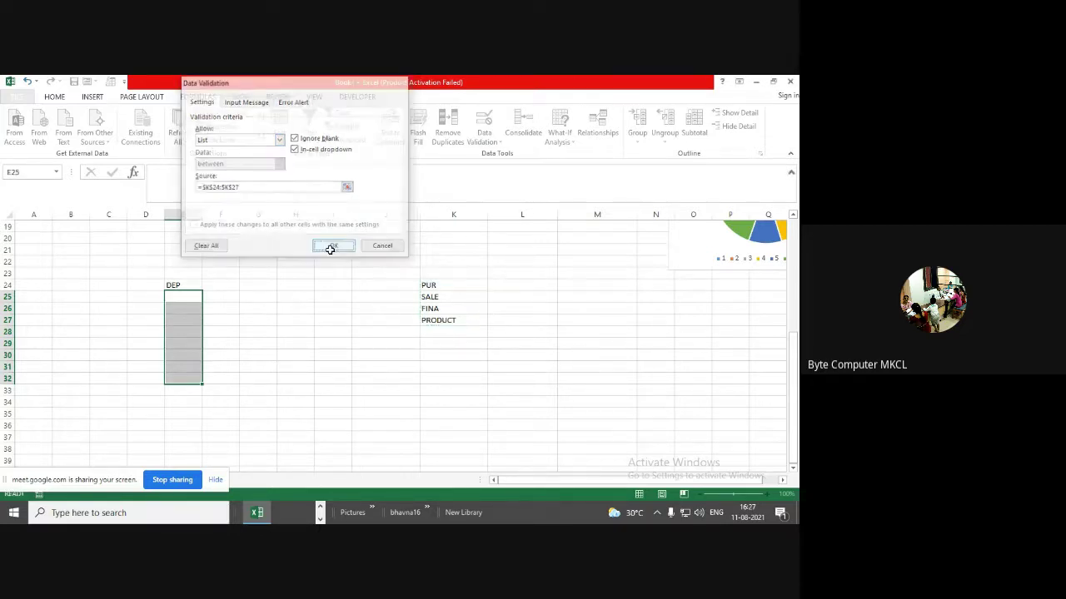
# Choose PUR in E25, SALE in E26 and FINA in E27 from the in-cell department list
pyautogui.click(208, 296)
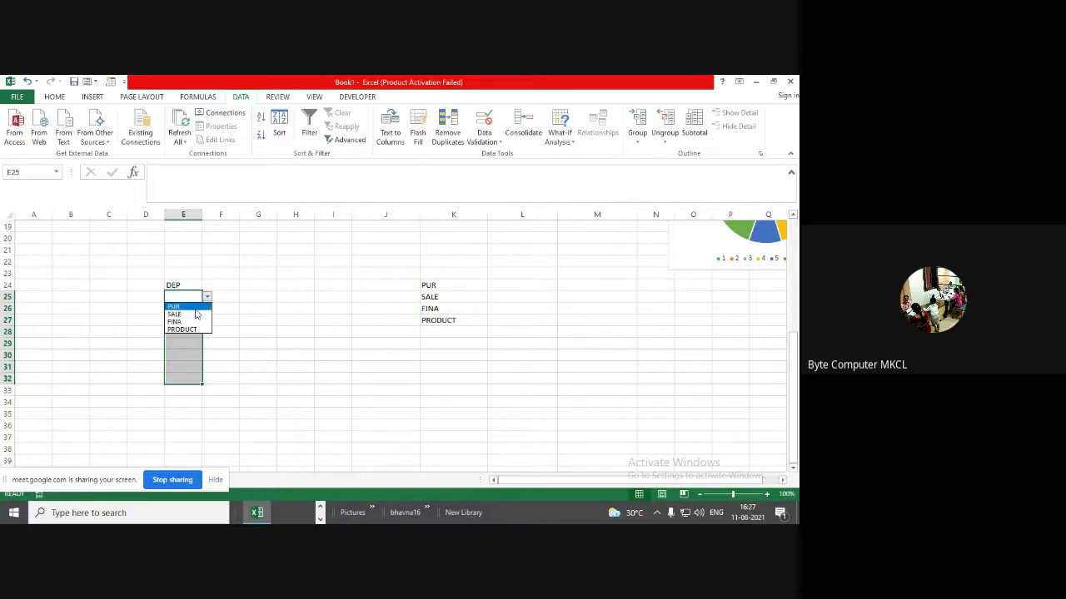
pyautogui.click(192, 307)
pyautogui.click(198, 309)
pyautogui.click(207, 309)
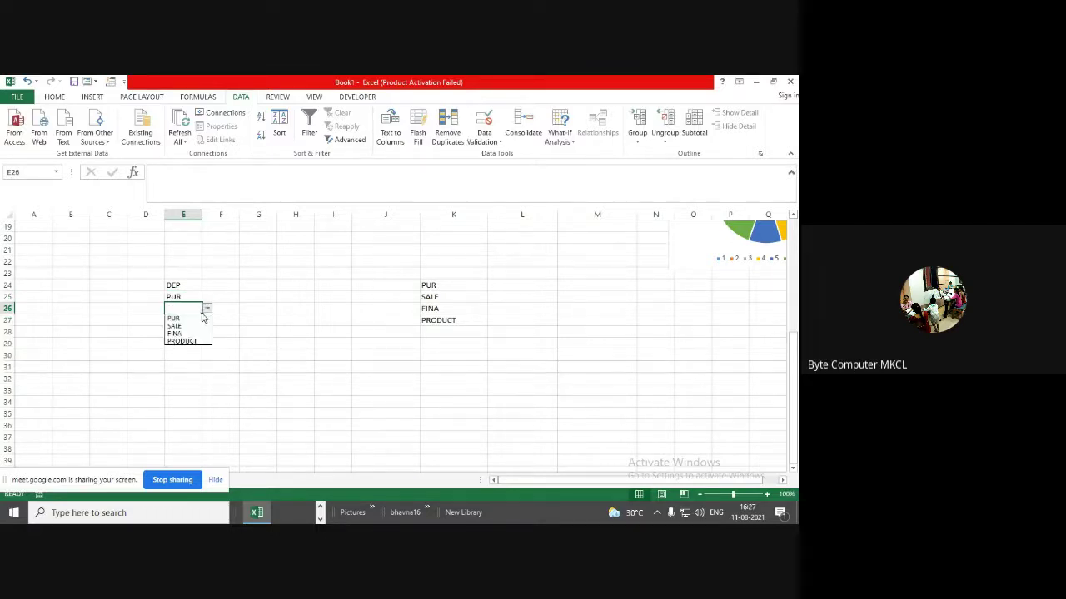
pyautogui.click(185, 324)
pyautogui.click(198, 320)
pyautogui.click(209, 321)
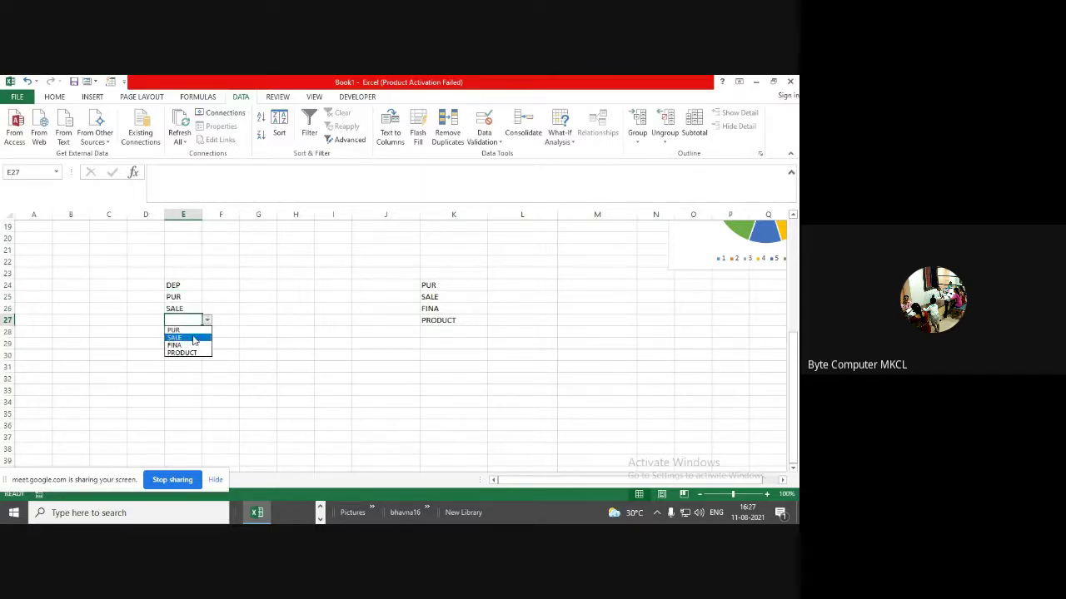
pyautogui.click(189, 345)
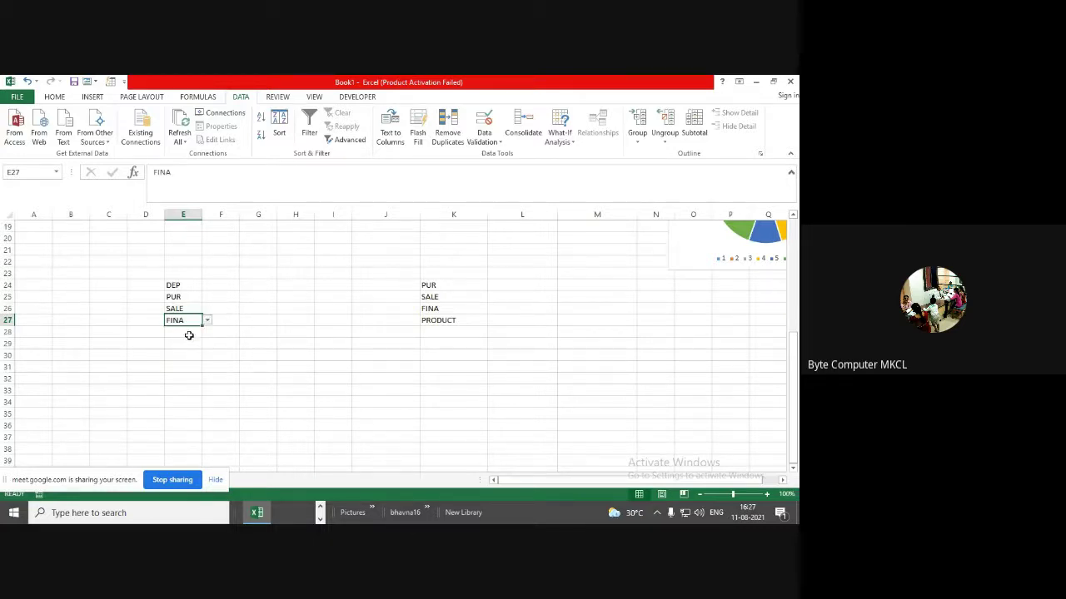
# Choose PUR in E28 and PRODUCT in E29 from the in-cell department list
pyautogui.click(189, 336)
pyautogui.click(207, 332)
pyautogui.click(174, 344)
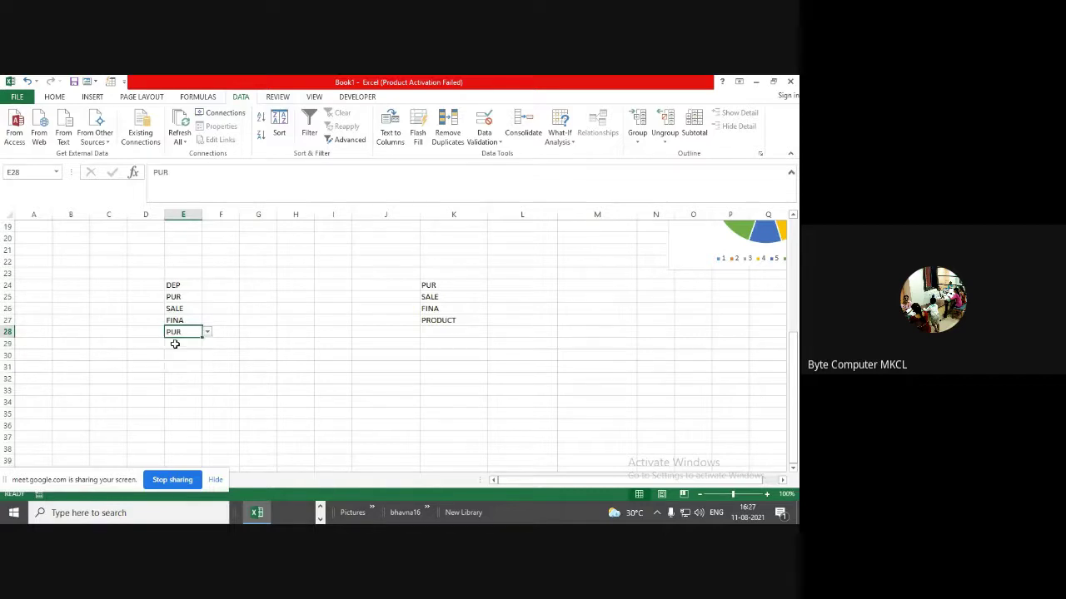
pyautogui.click(175, 344)
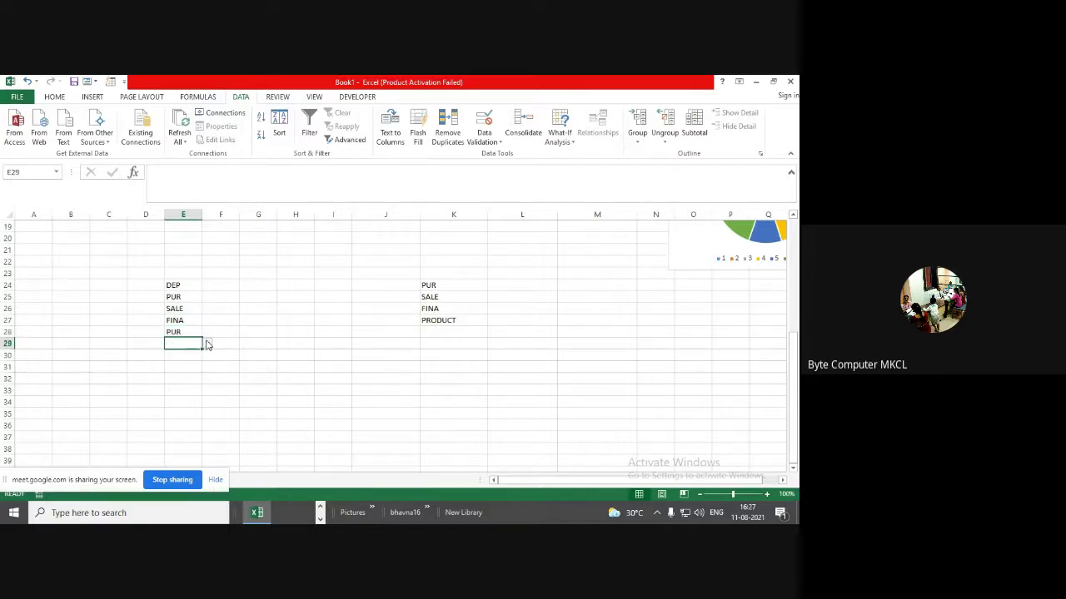
pyautogui.click(207, 343)
pyautogui.click(183, 376)
pyautogui.click(256, 344)
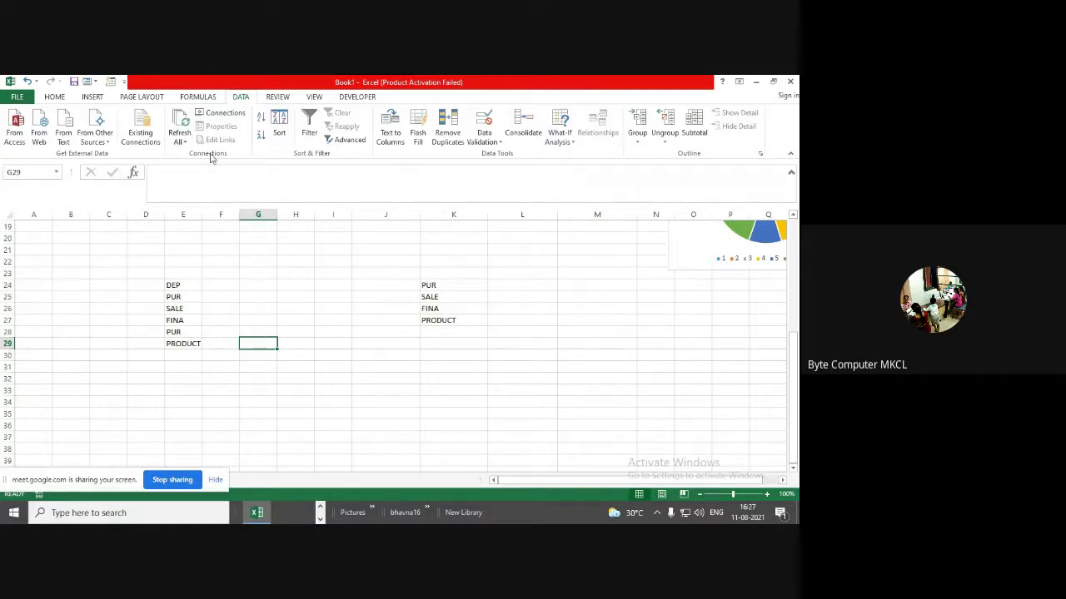
pyautogui.click(203, 300)
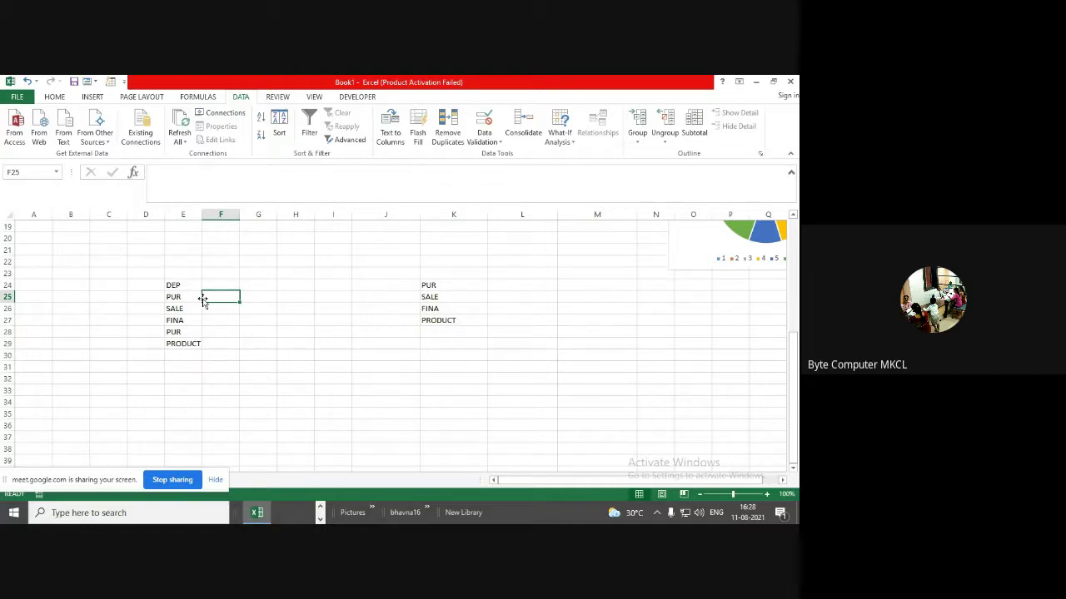
# Delete the department entries in E25:E29 beneath the DEP heading
pyautogui.click(297, 307)
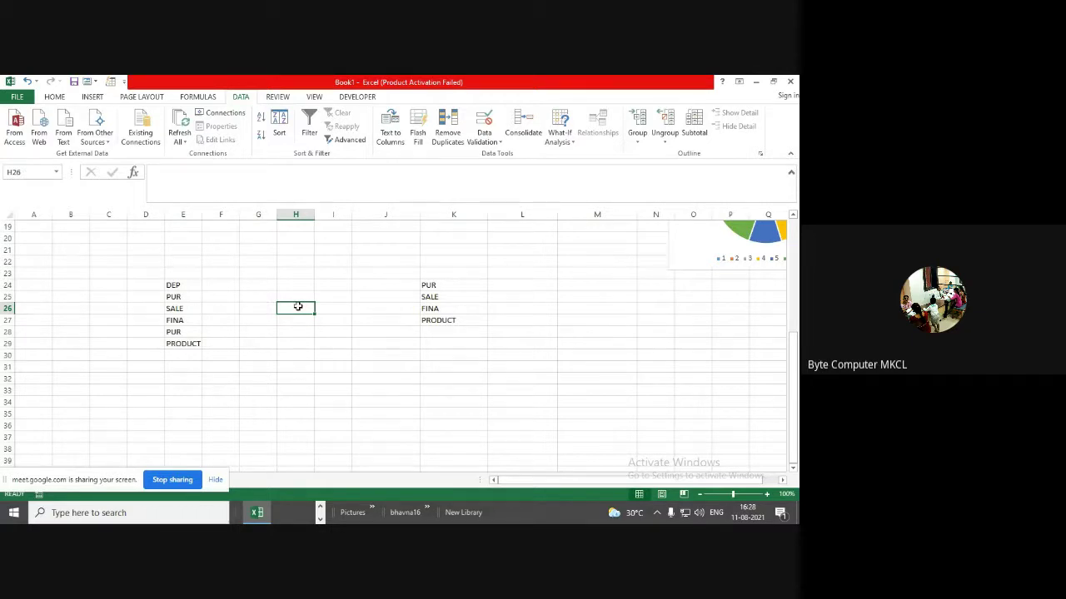
pyautogui.click(175, 298)
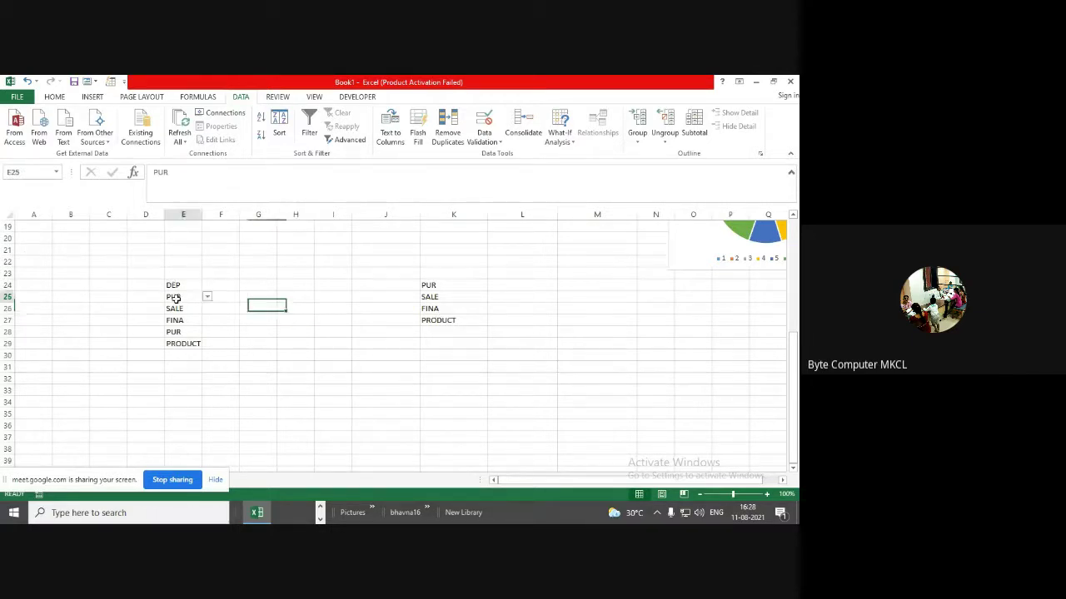
pyautogui.moveTo(175, 298); pyautogui.dragTo(175, 344)
pyautogui.press('Delete')
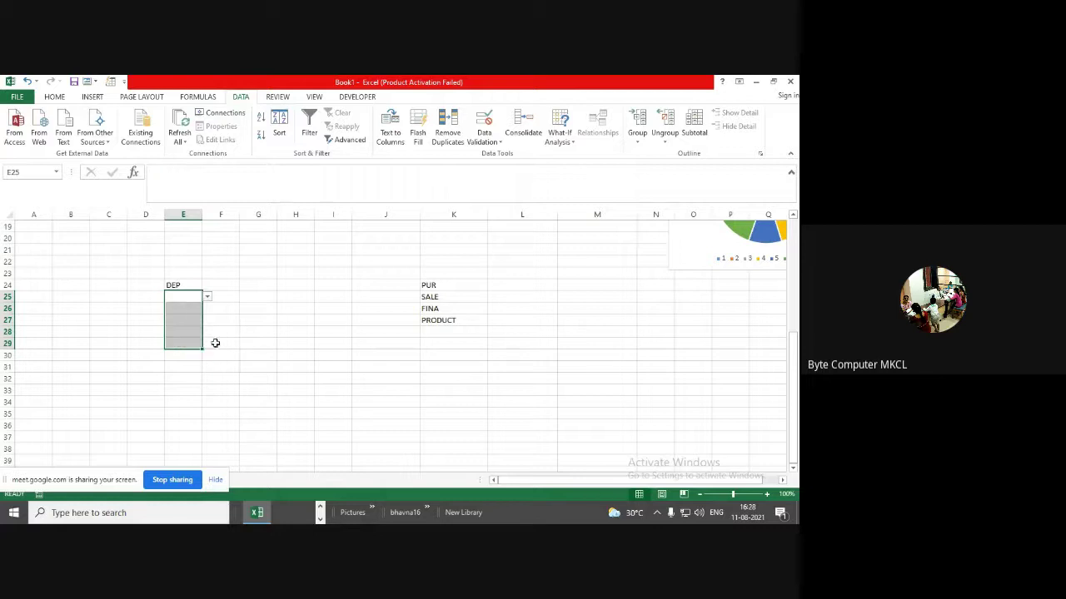
pyautogui.click(260, 341)
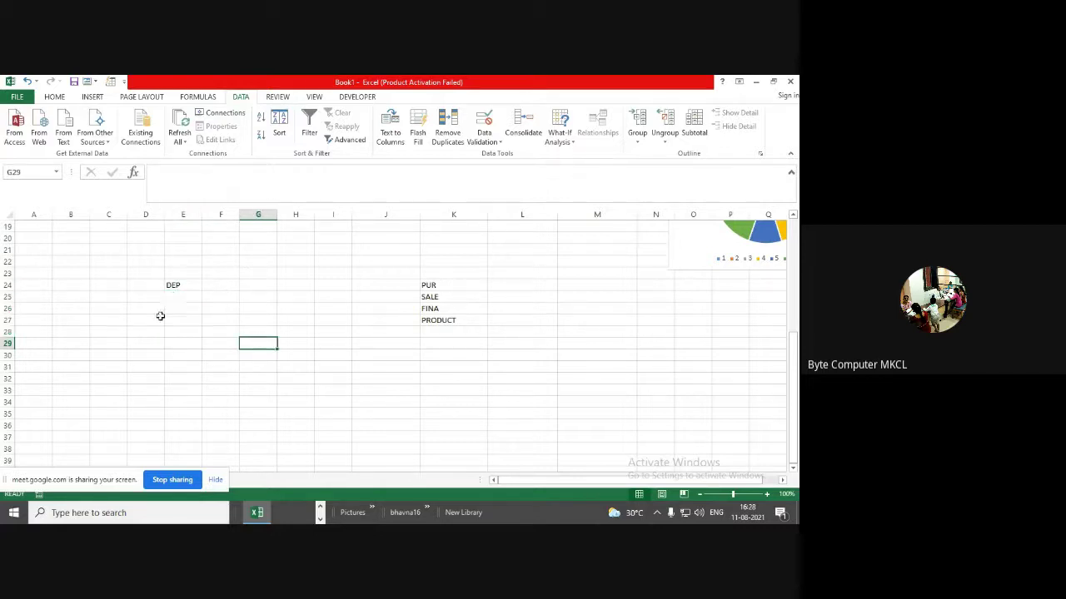
# Undo the deletion, the department choices, the list validation and the DEP heading until E24 is empty
pyautogui.moveTo(178, 296); pyautogui.dragTo(186, 367)
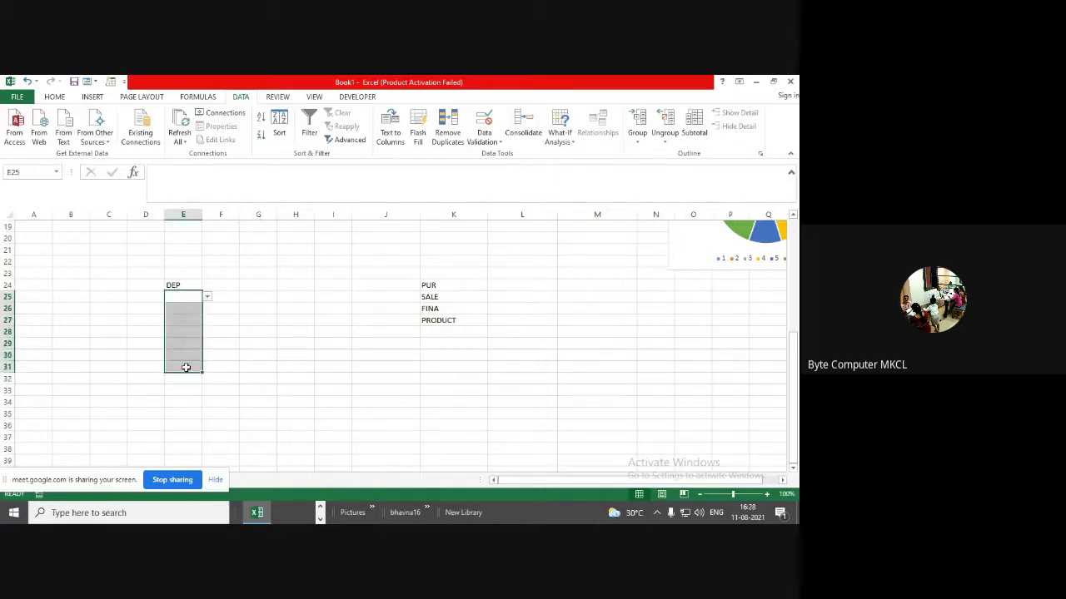
pyautogui.click(27, 80)
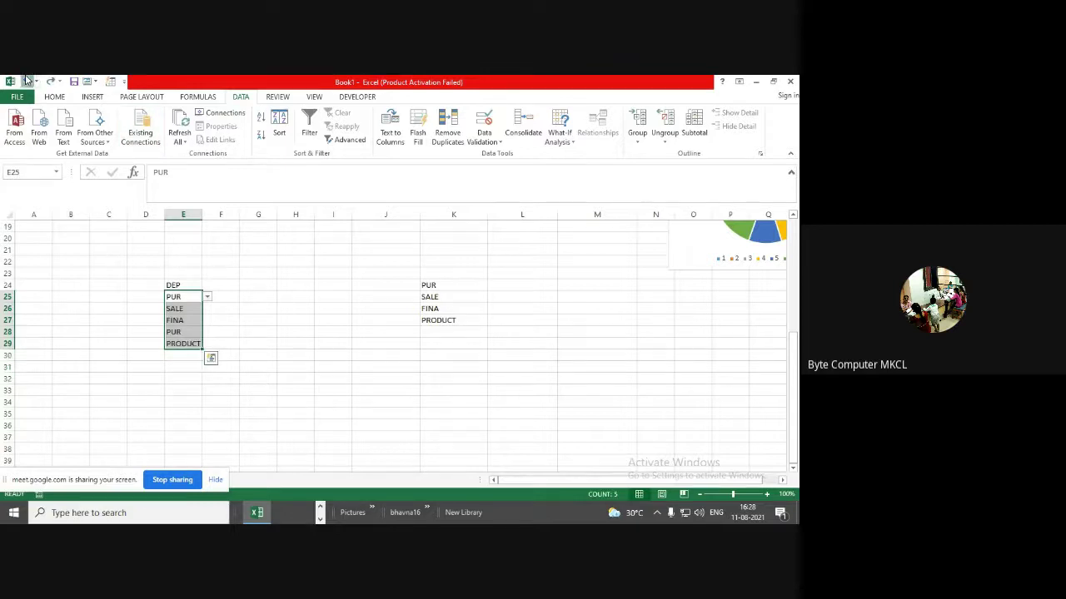
pyautogui.click(27, 81)
pyautogui.click(26, 81)
pyautogui.click(27, 81)
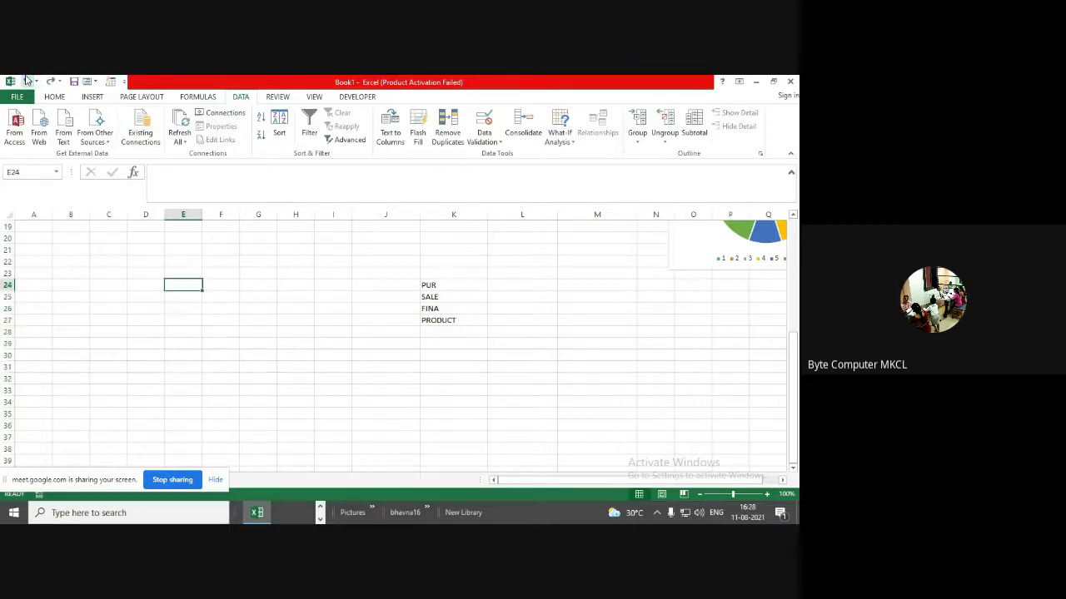
# Enter the heading DEP in E24
pyautogui.write('DE')
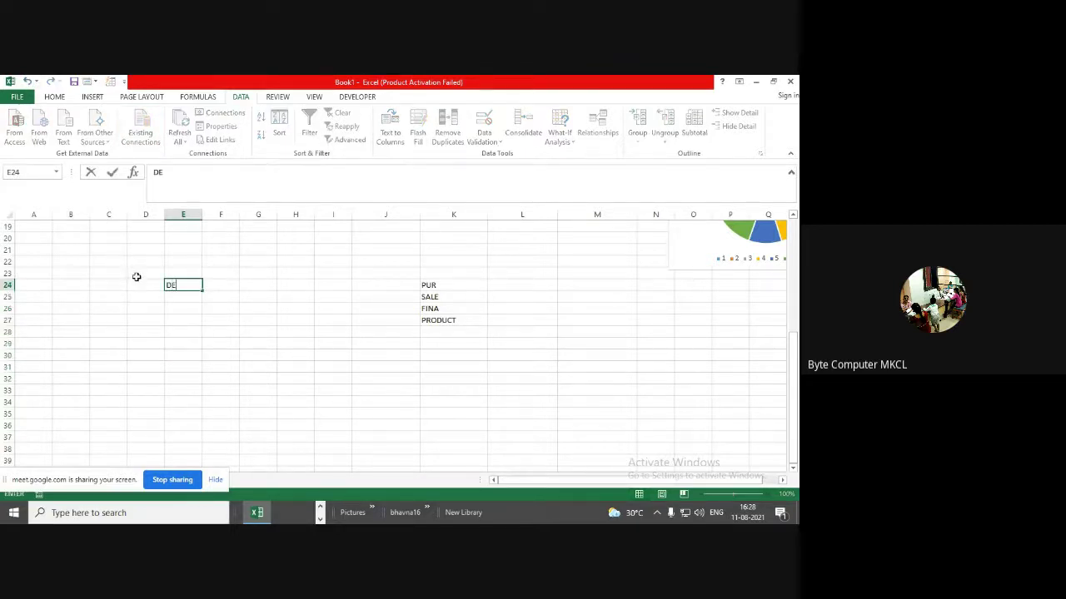
pyautogui.write('P')
pyautogui.click(214, 340)
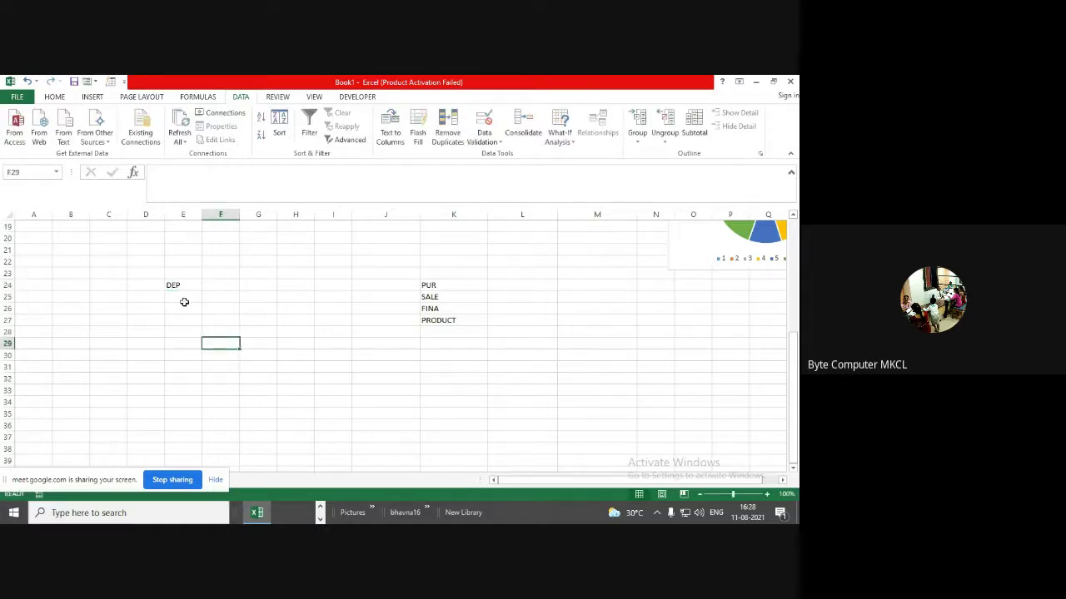
# Apply List data validation to E25:E34 with =$K$24:$K$27 as the source
pyautogui.moveTo(180, 298); pyautogui.dragTo(174, 402)
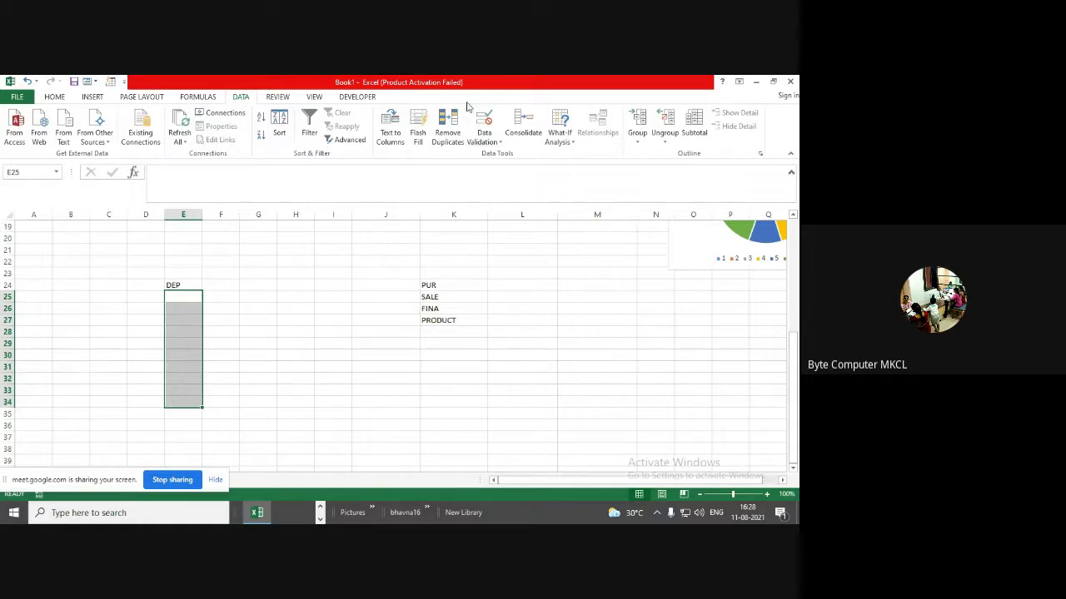
pyautogui.click(484, 140)
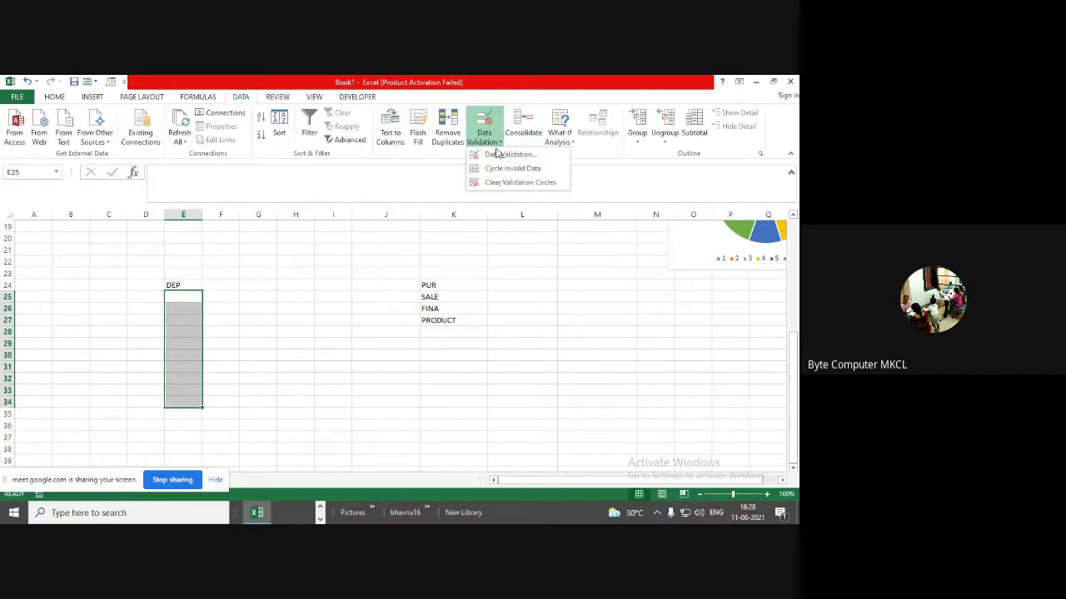
pyautogui.click(496, 153)
pyautogui.click(280, 140)
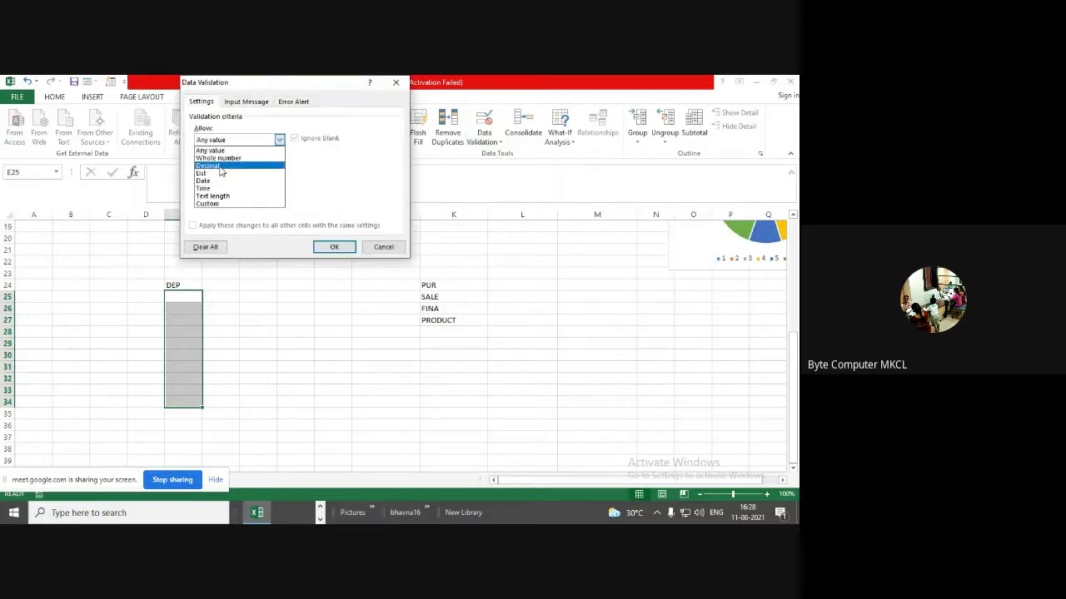
pyautogui.click(218, 173)
pyautogui.click(353, 188)
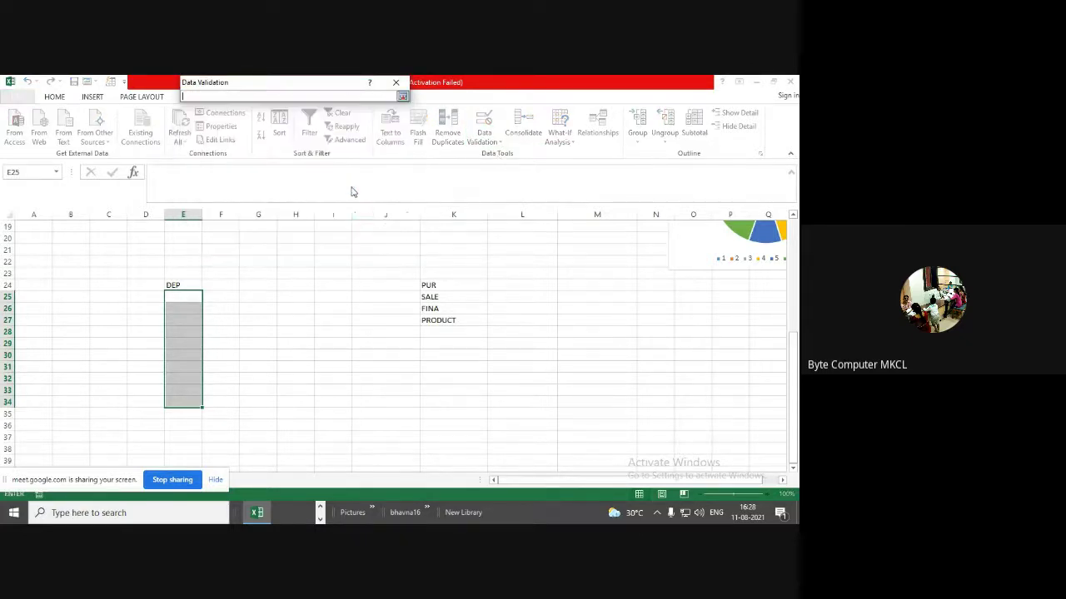
pyautogui.moveTo(444, 284); pyautogui.dragTo(441, 322)
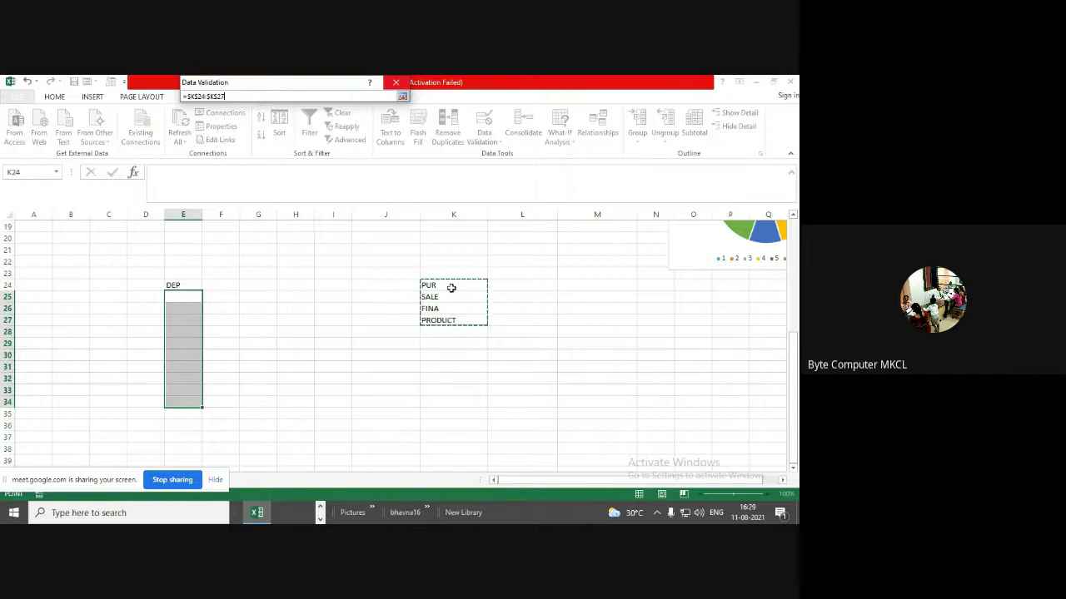
pyautogui.click(402, 96)
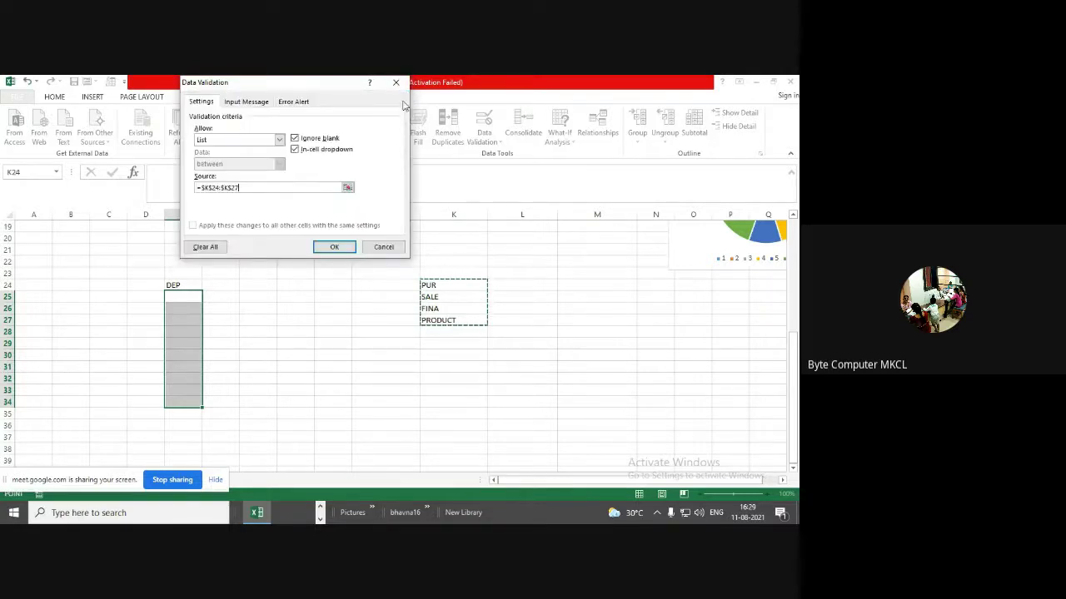
pyautogui.click(333, 247)
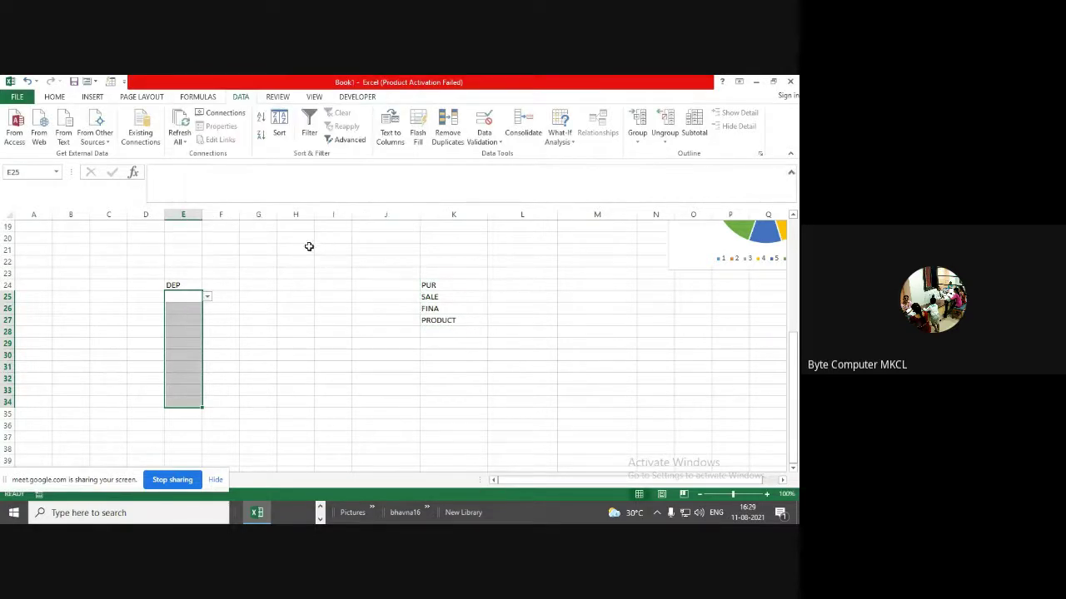
# Choose PUR in E25, SALE in E26, FINA in E27 and PRODUCT in E28 from the in-cell department list
pyautogui.click(208, 297)
pyautogui.click(191, 307)
pyautogui.click(200, 309)
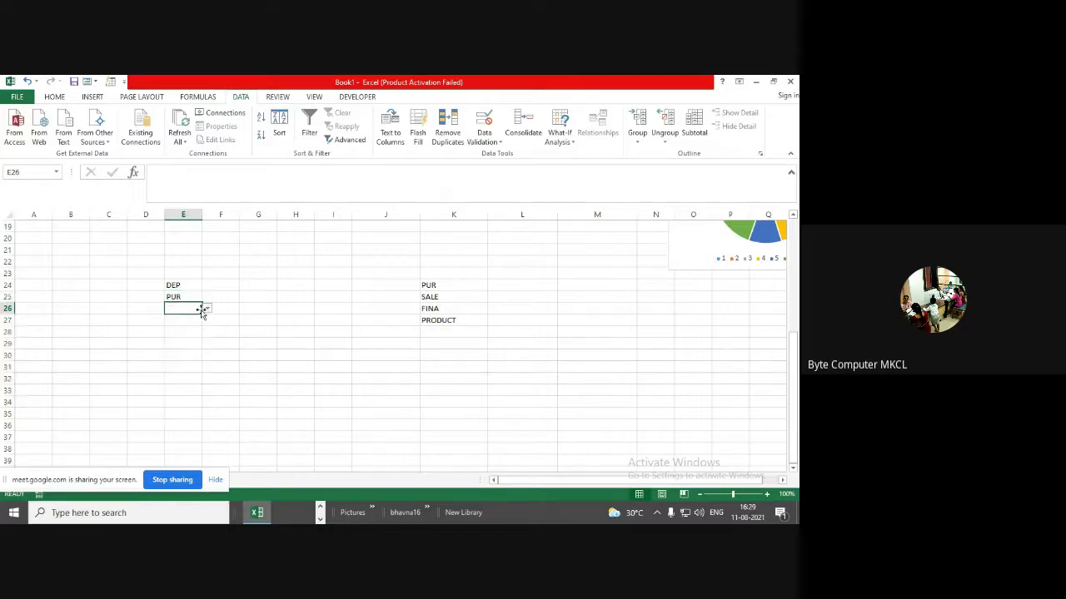
pyautogui.click(207, 309)
pyautogui.click(187, 330)
pyautogui.click(194, 321)
pyautogui.click(207, 320)
pyautogui.click(183, 347)
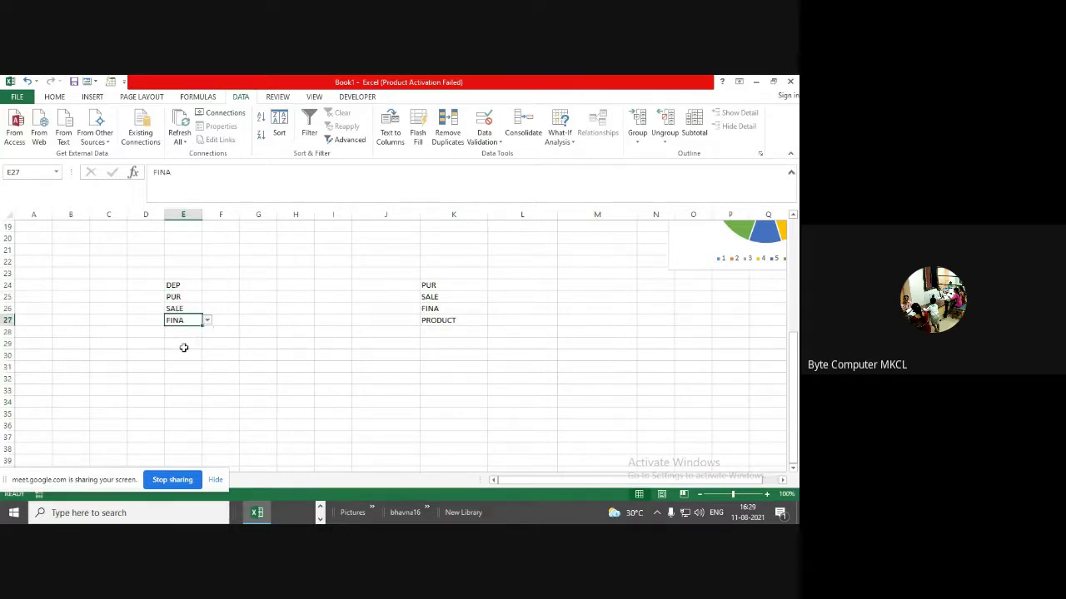
pyautogui.click(189, 333)
pyautogui.click(207, 332)
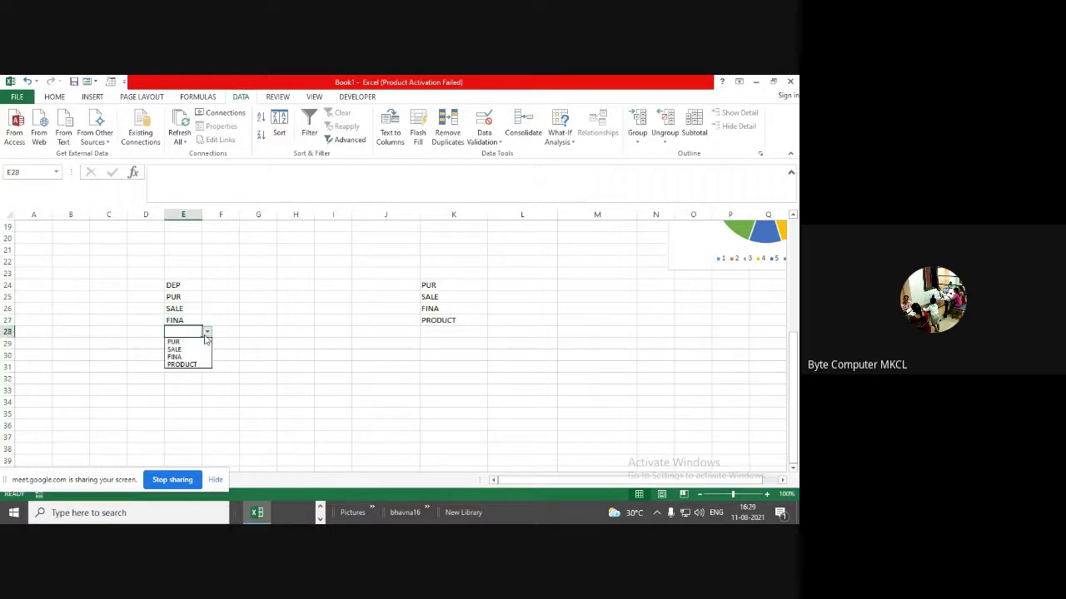
pyautogui.click(183, 365)
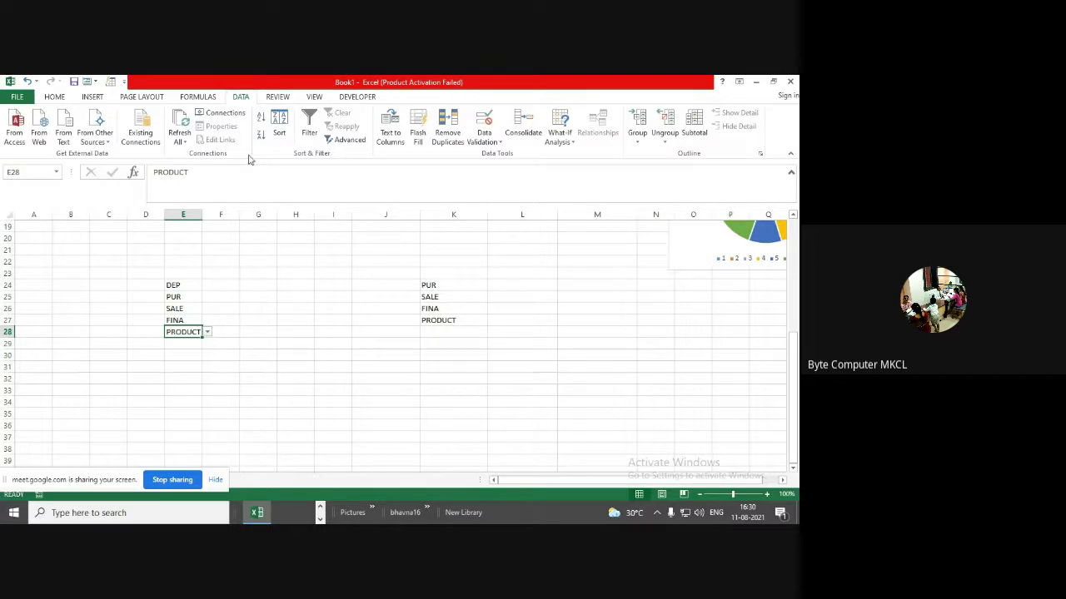
pyautogui.click(290, 331)
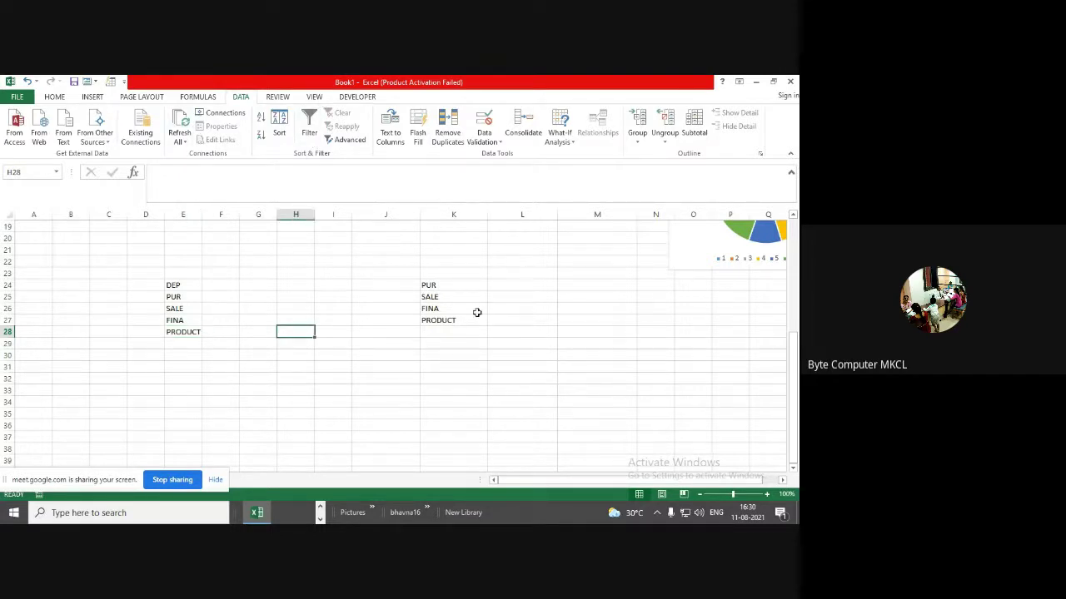
# Freeze the panes above row 4 so the STUDENT MARKSEET title row is locked in place
pyautogui.scroll(-2, 381, 364)
pyautogui.scroll(7, 366, 335)
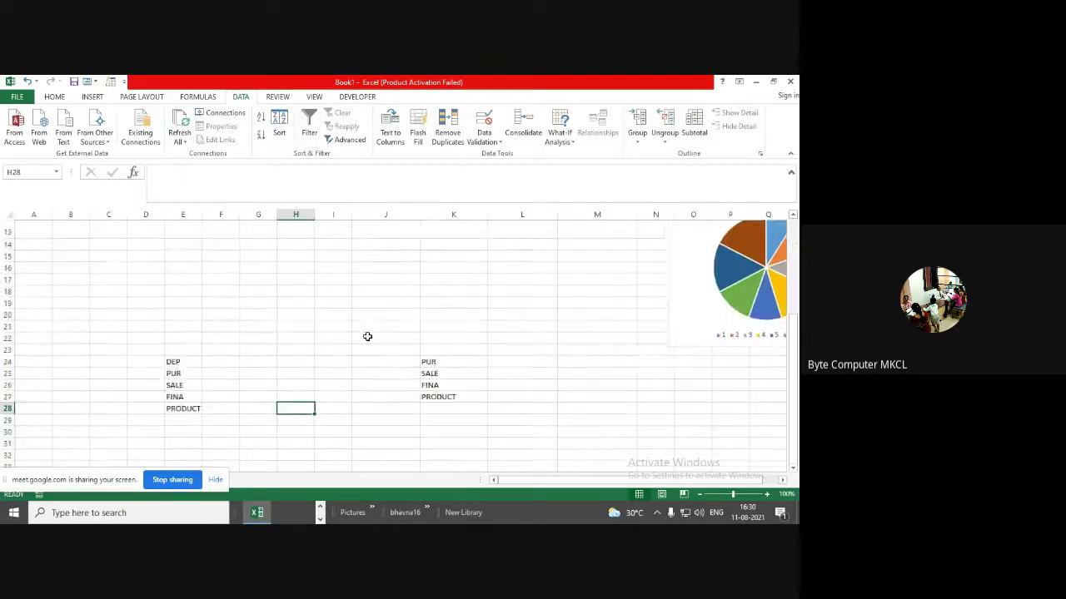
pyautogui.scroll(1, 204, 242)
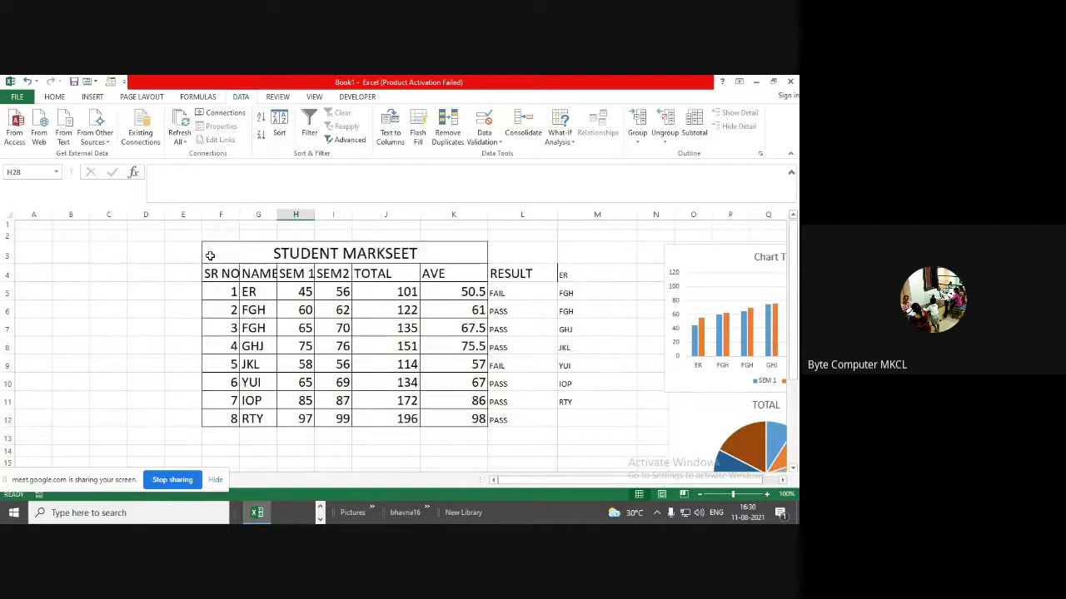
pyautogui.click(241, 257)
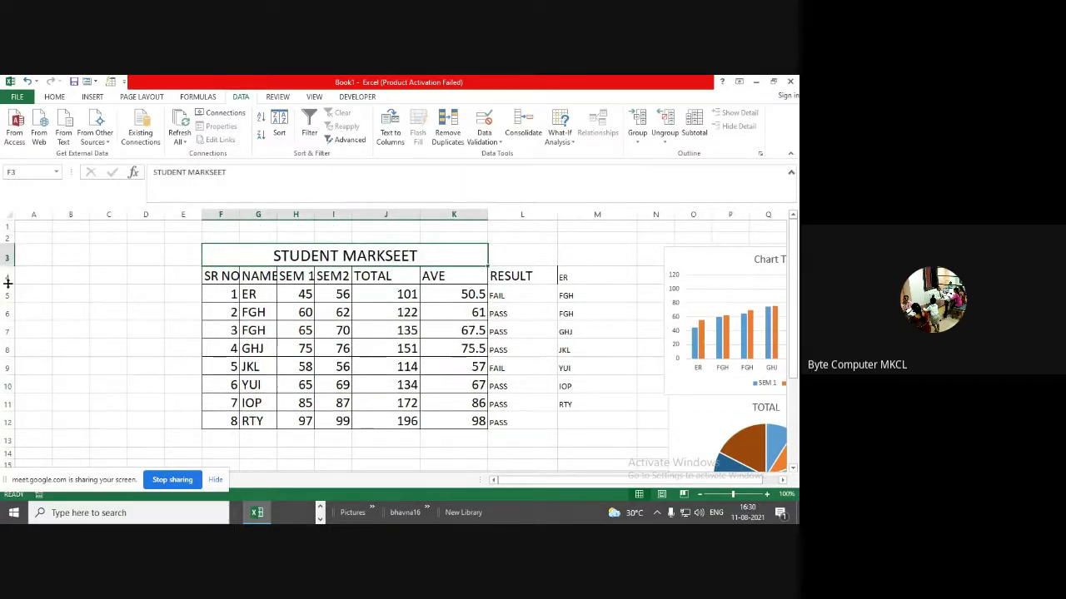
pyautogui.click(193, 275)
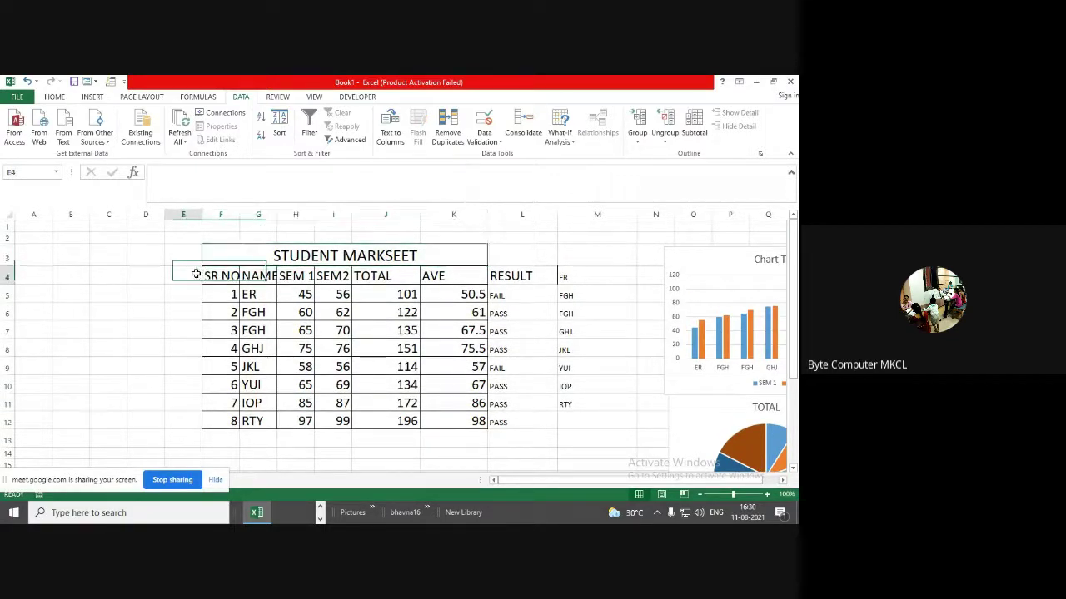
pyautogui.click(10, 278)
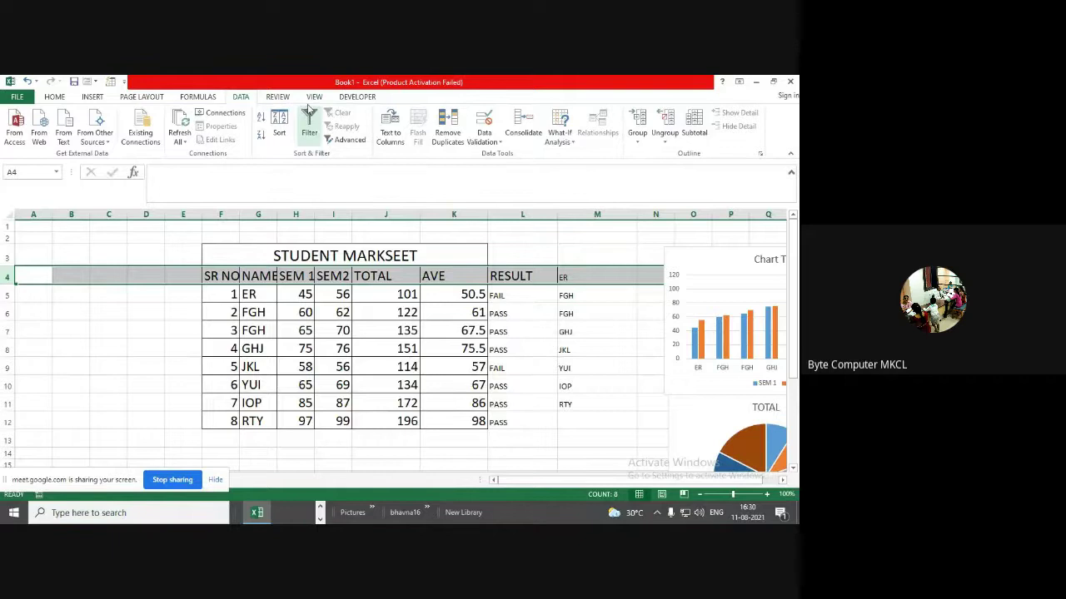
pyautogui.click(313, 98)
pyautogui.click(379, 131)
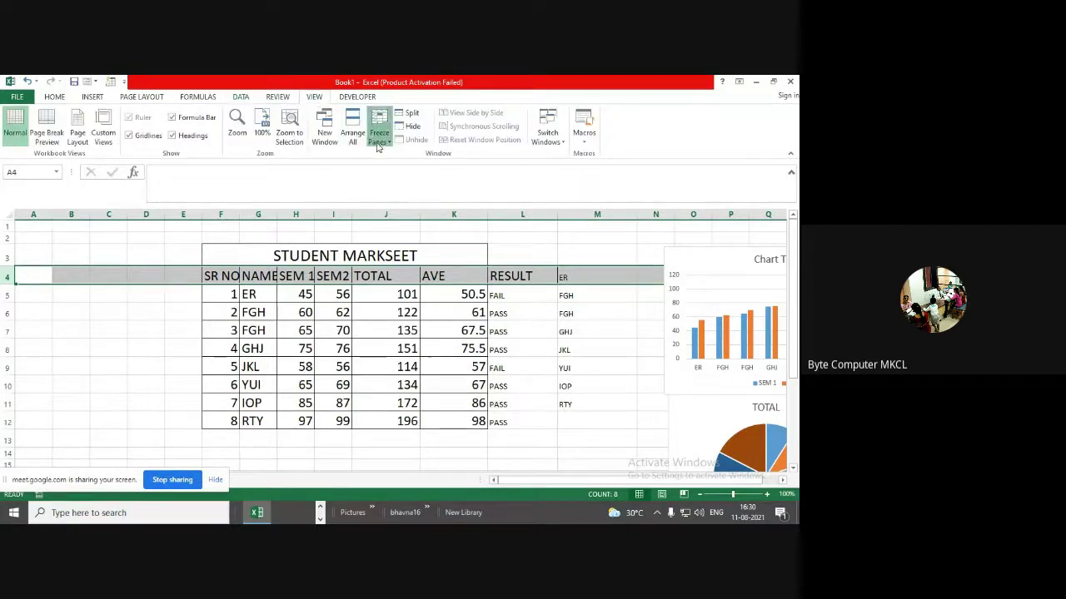
pyautogui.click(426, 166)
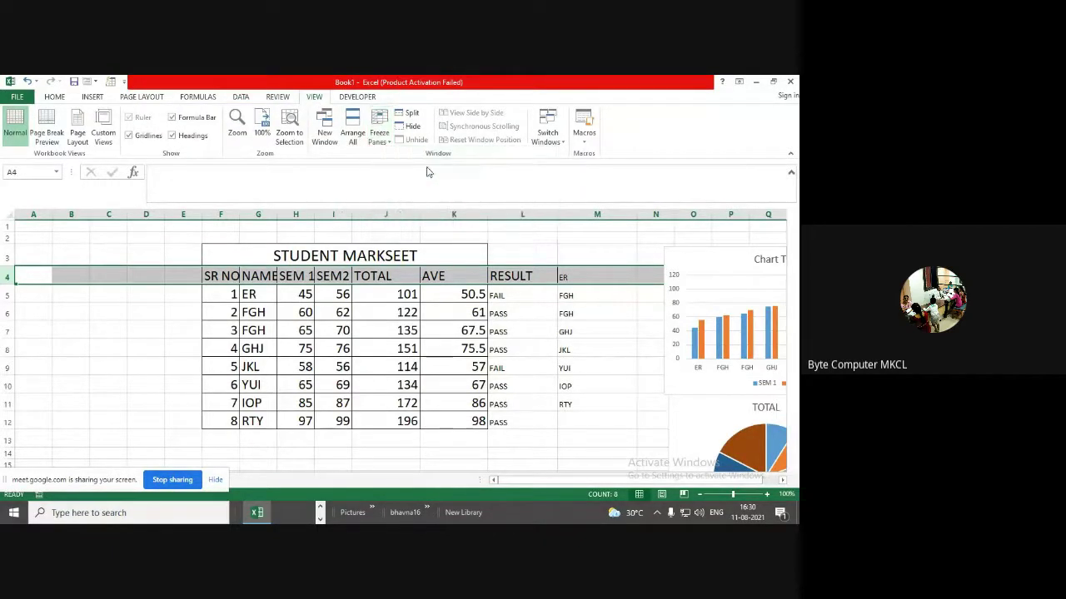
# Examine how the frozen title rows behave in the rows far below the marks table, and return to the table
pyautogui.click(522, 295)
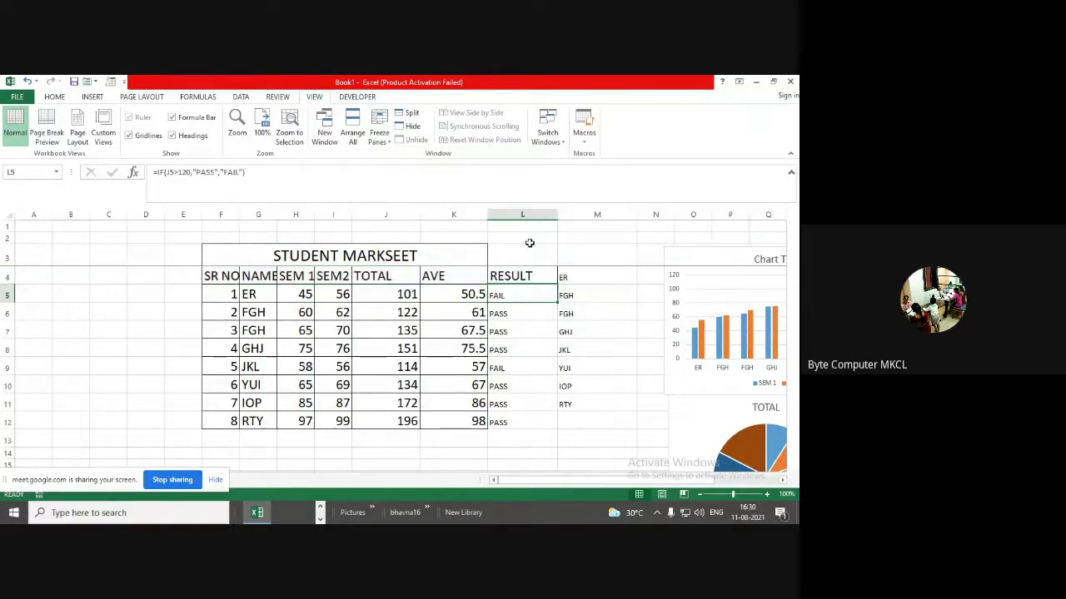
pyautogui.scroll(-4, 474, 240)
pyautogui.scroll(-18, 441, 242)
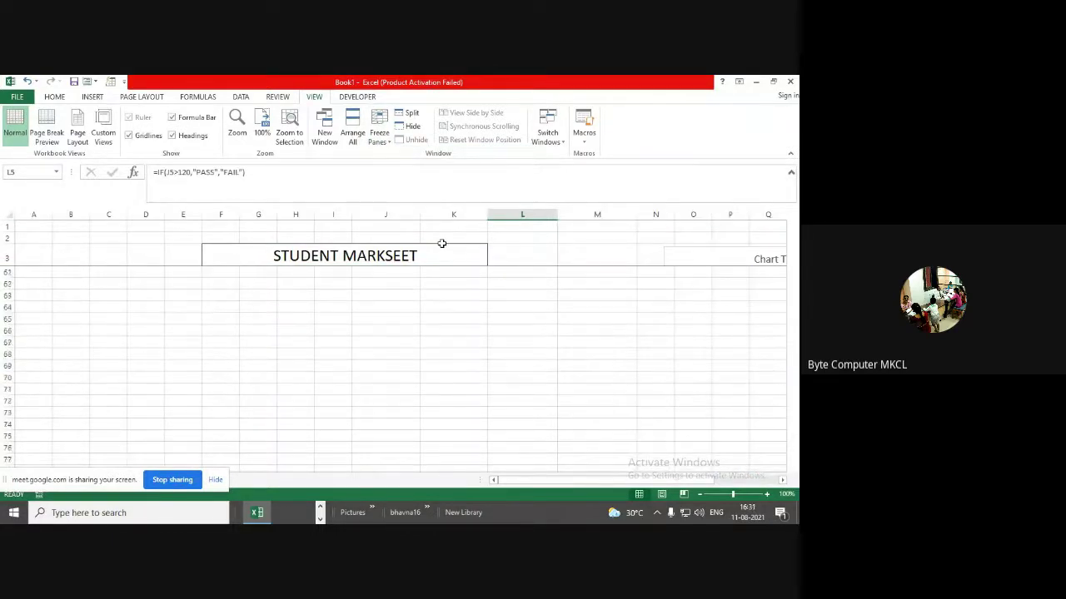
pyautogui.scroll(-7, 441, 243)
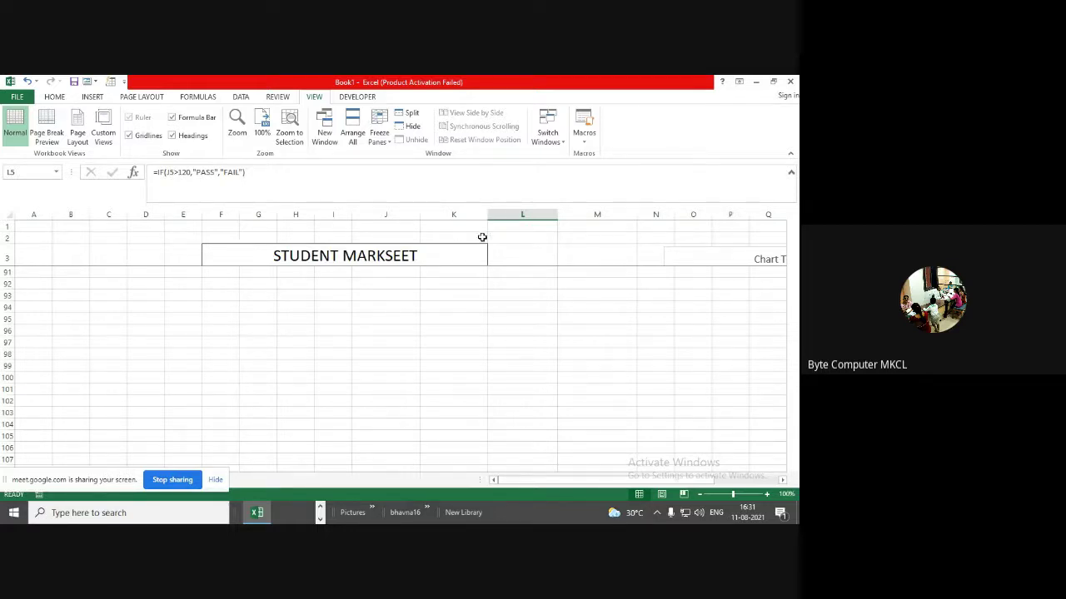
pyautogui.scroll(20, 434, 264)
pyautogui.scroll(3, 433, 264)
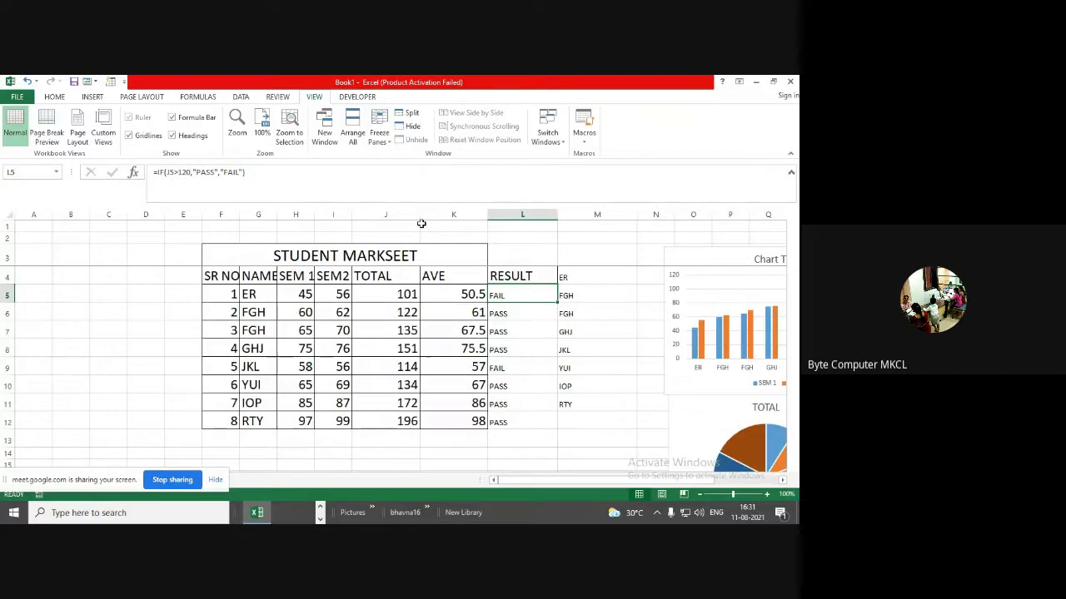
# Unfreeze the worksheet's panes and select the empty cell L3 above the RESULT heading
pyautogui.click(379, 133)
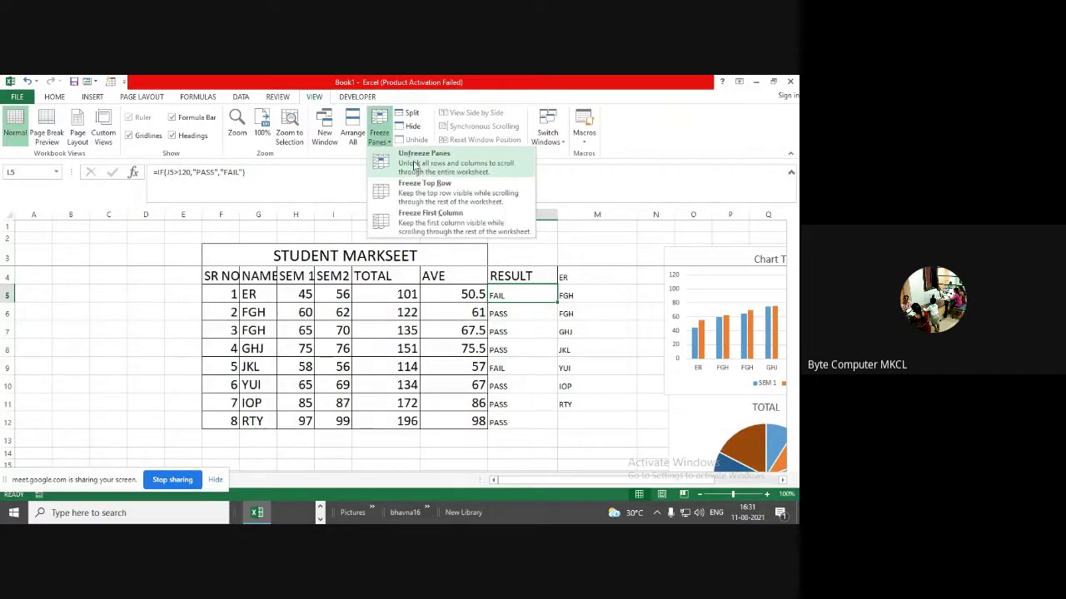
pyautogui.click(423, 170)
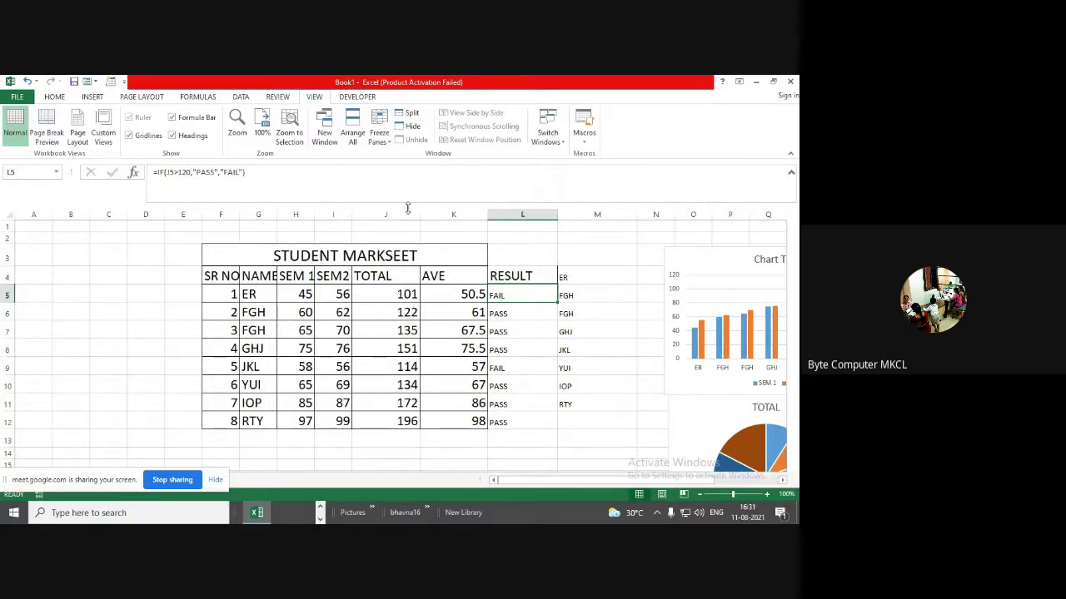
pyautogui.click(525, 250)
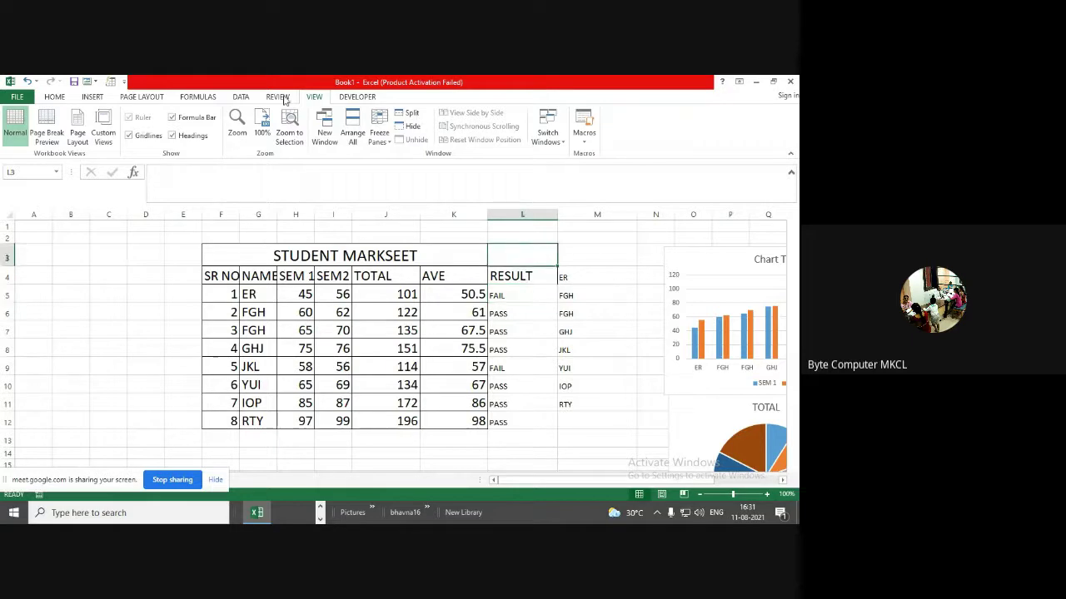
pyautogui.scroll(3, 190, 159)
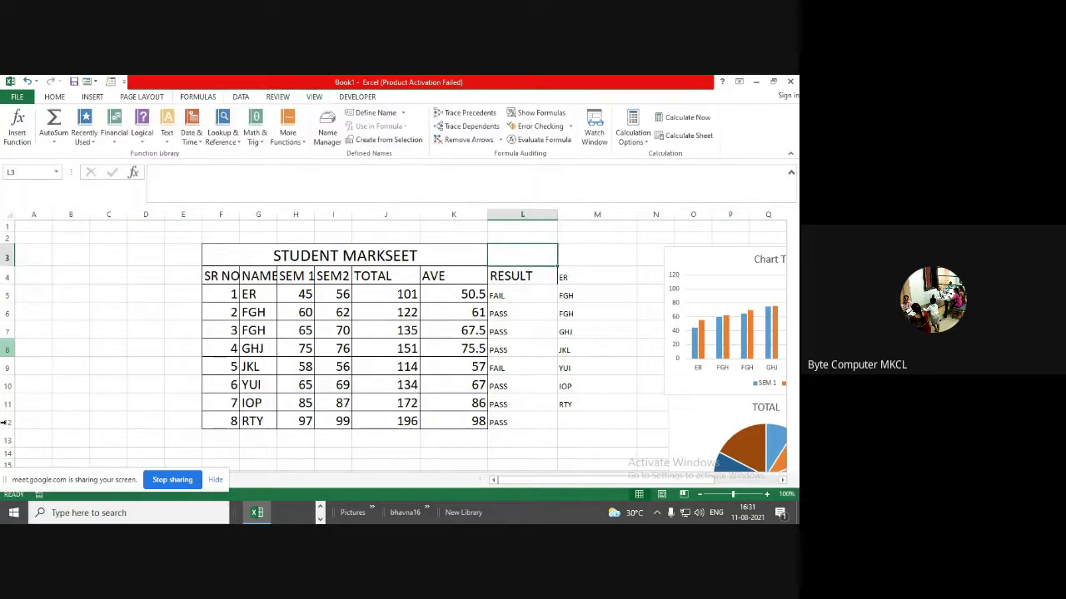
pyautogui.click(74, 513)
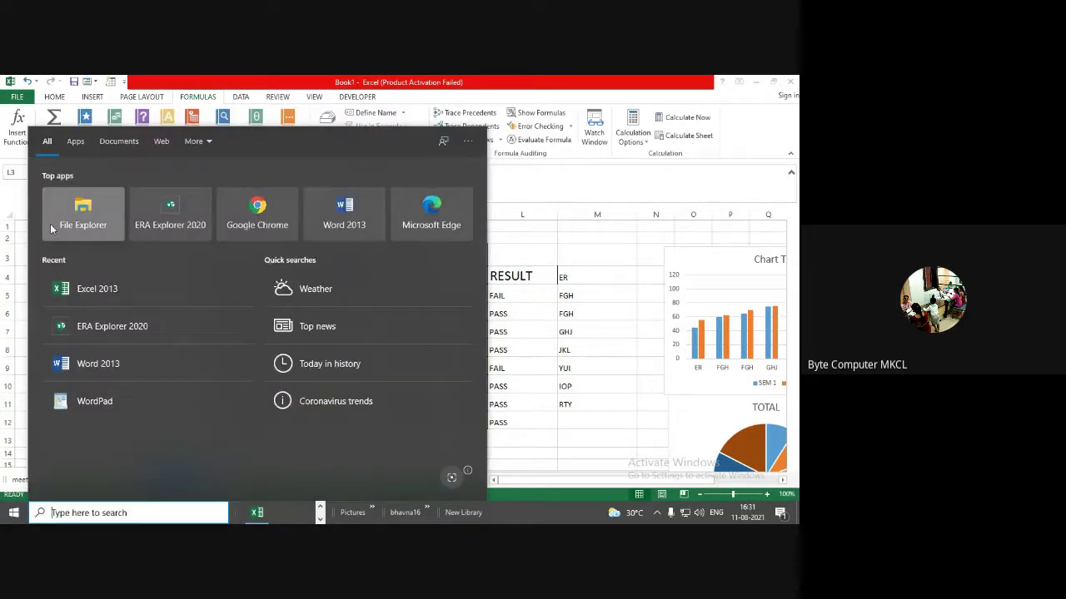
pyautogui.click(108, 374)
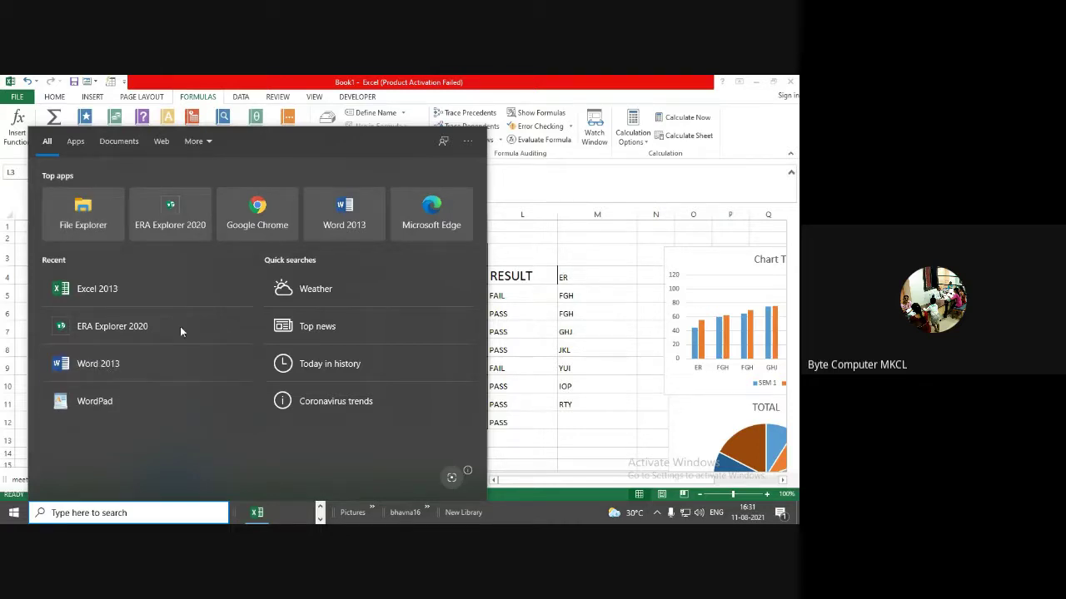
pyautogui.click(555, 235)
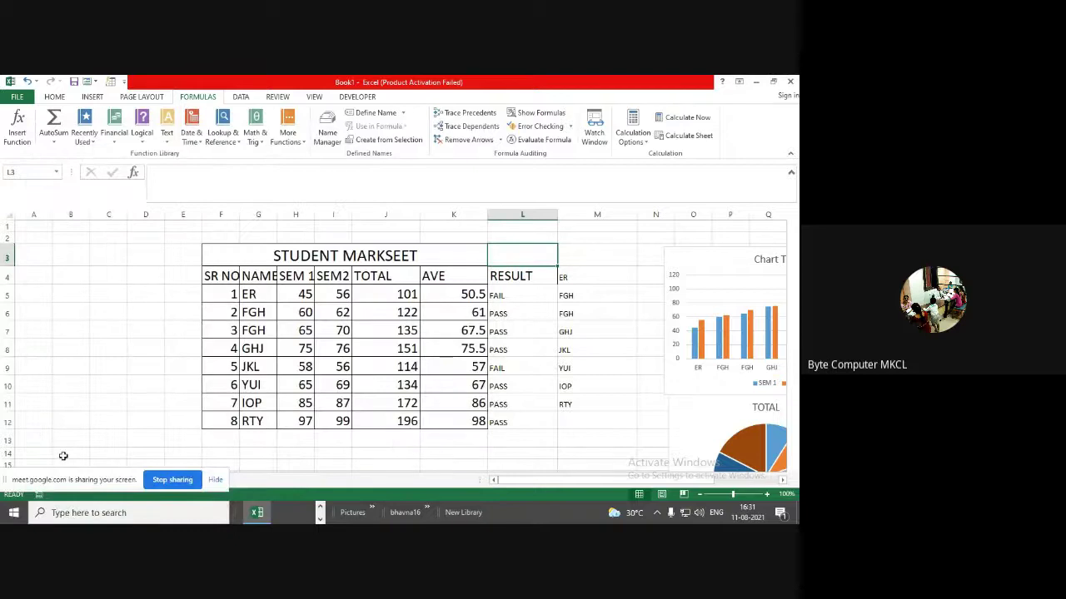
# Search Windows for POWER, launch PowerPoint 2013 and dismiss the Microsoft Office Activation Wizard
pyautogui.click(69, 509)
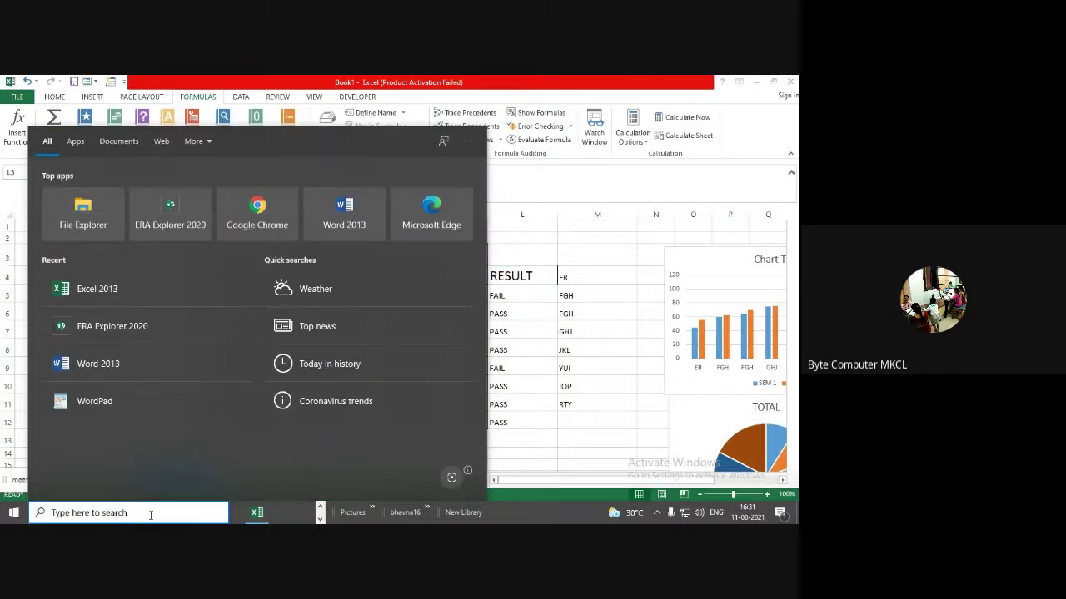
pyautogui.write('POWER')
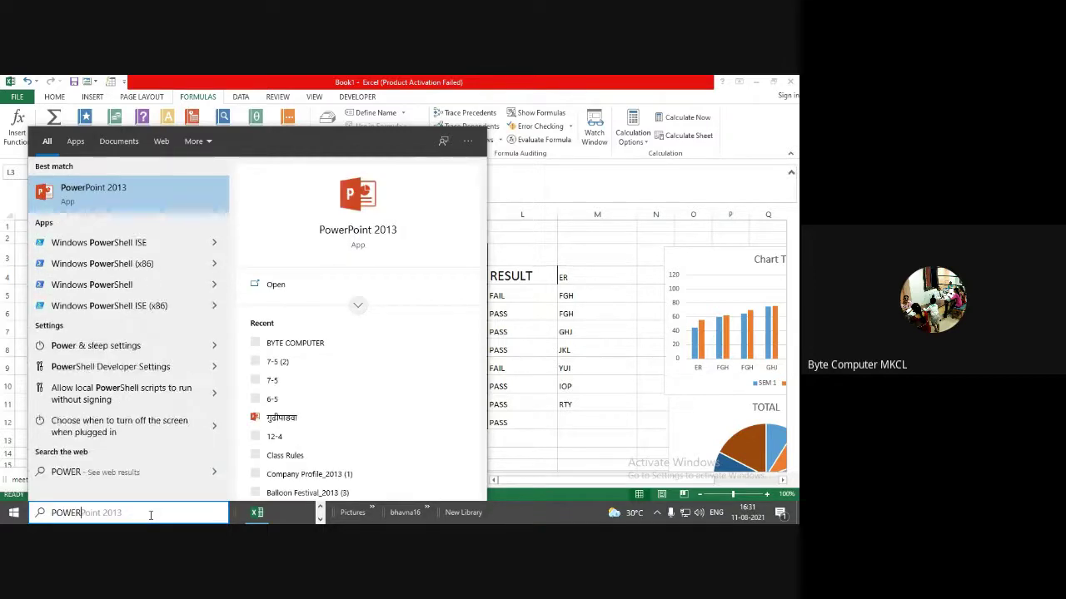
pyautogui.click(184, 191)
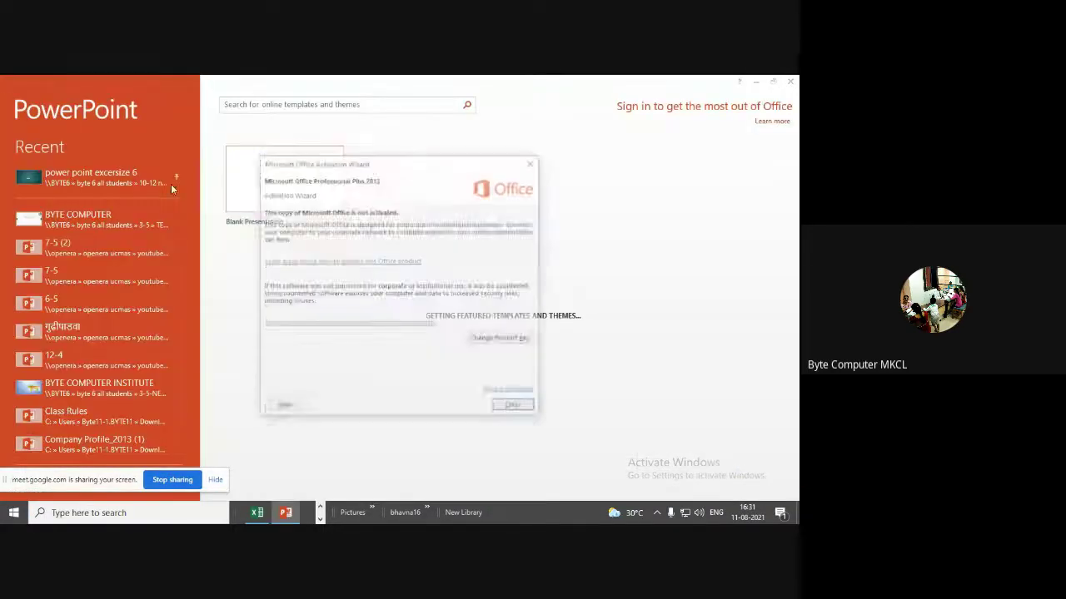
pyautogui.click(529, 164)
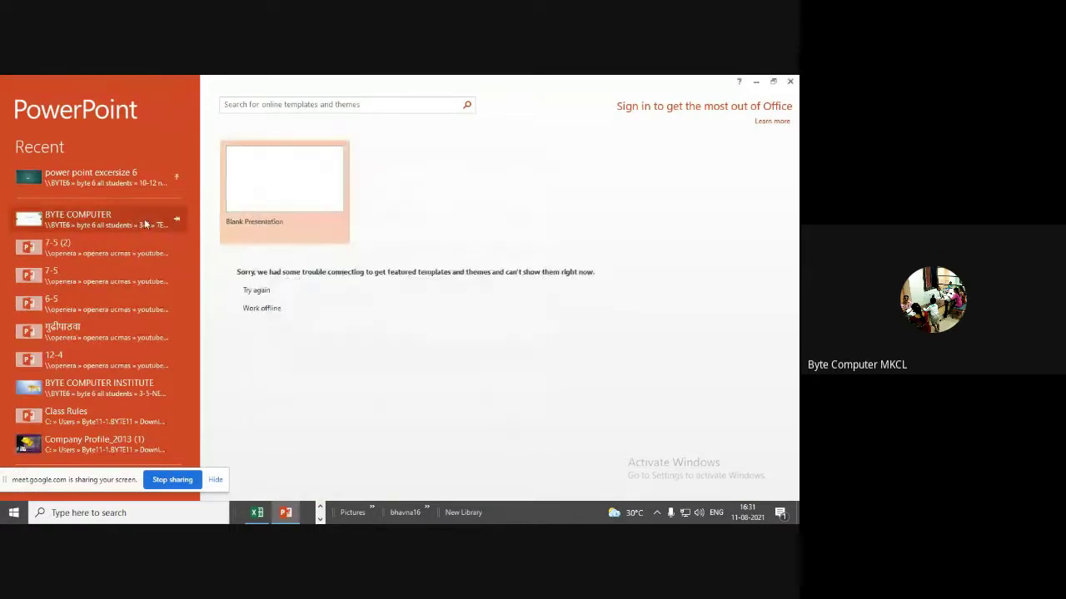